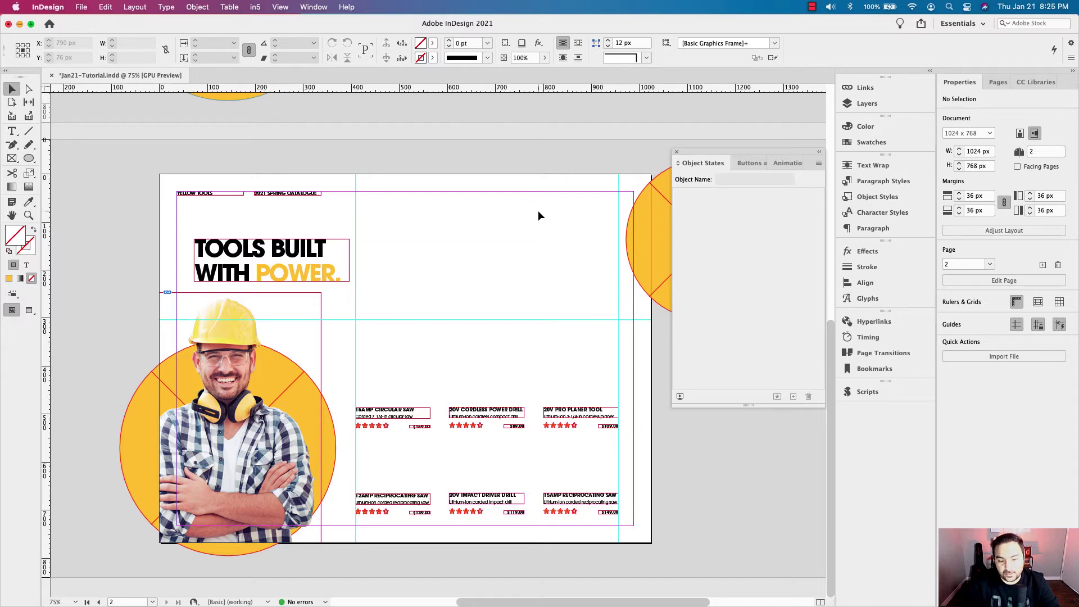
# Step: Place Saw.psd beside the headline in a frame about 232 by 186 px, enlarge the image to about 54% and position the frame
pyautogui.press('super+Tab')
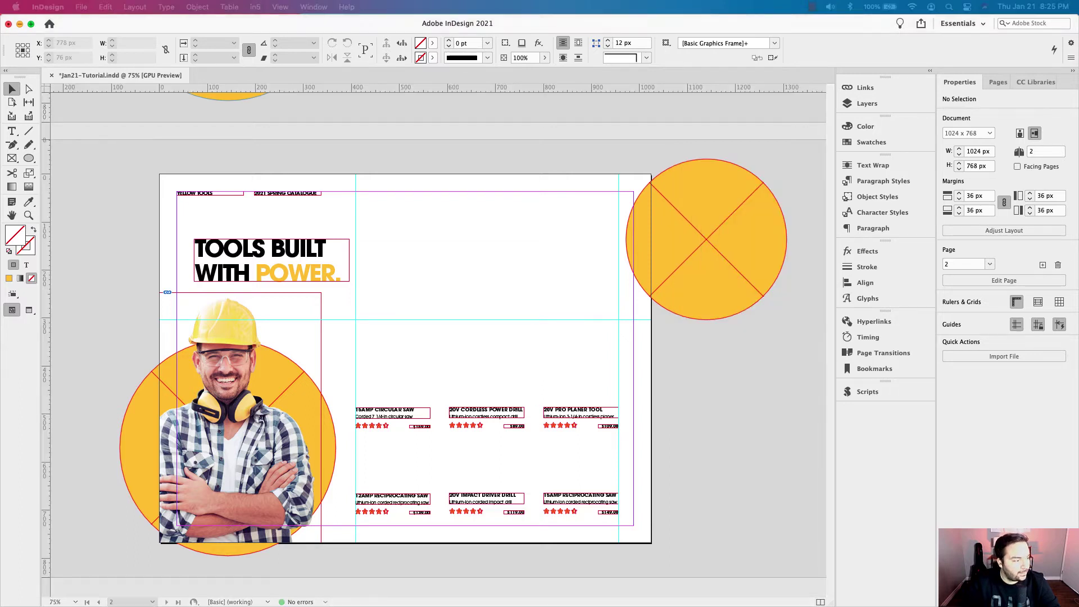
pyautogui.moveTo(251, 212)
pyautogui.mouseDown()
pyautogui.moveTo(429, 245)
pyautogui.moveTo(381, 209)
pyautogui.moveTo(453, 260)
pyautogui.moveTo(490, 309)
pyautogui.mouseUp()
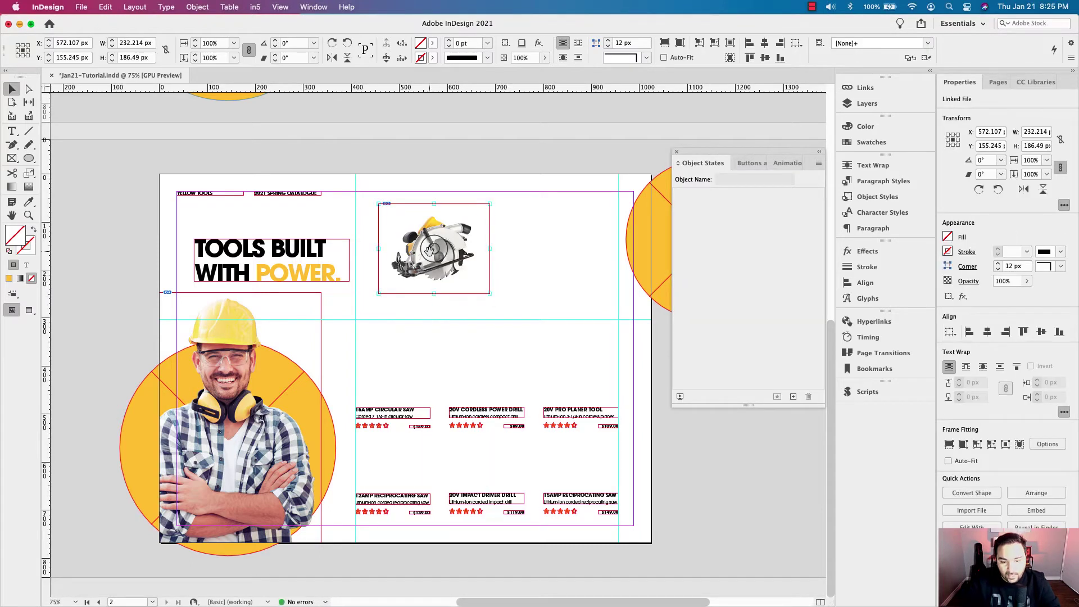
pyautogui.press('super+alt+period')
pyautogui.press('super+alt+period')
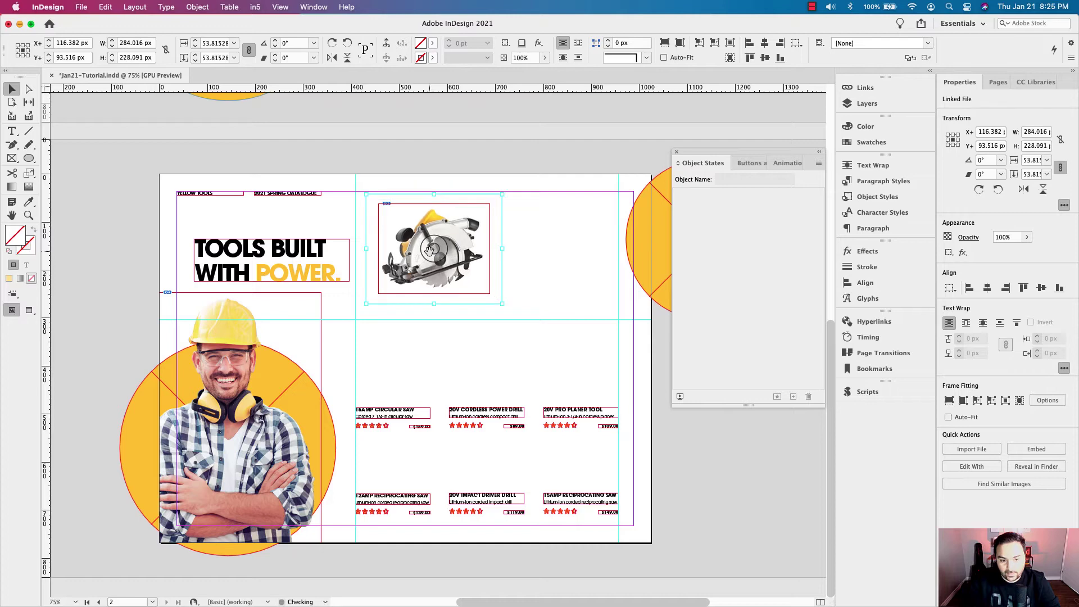
pyautogui.click(529, 249)
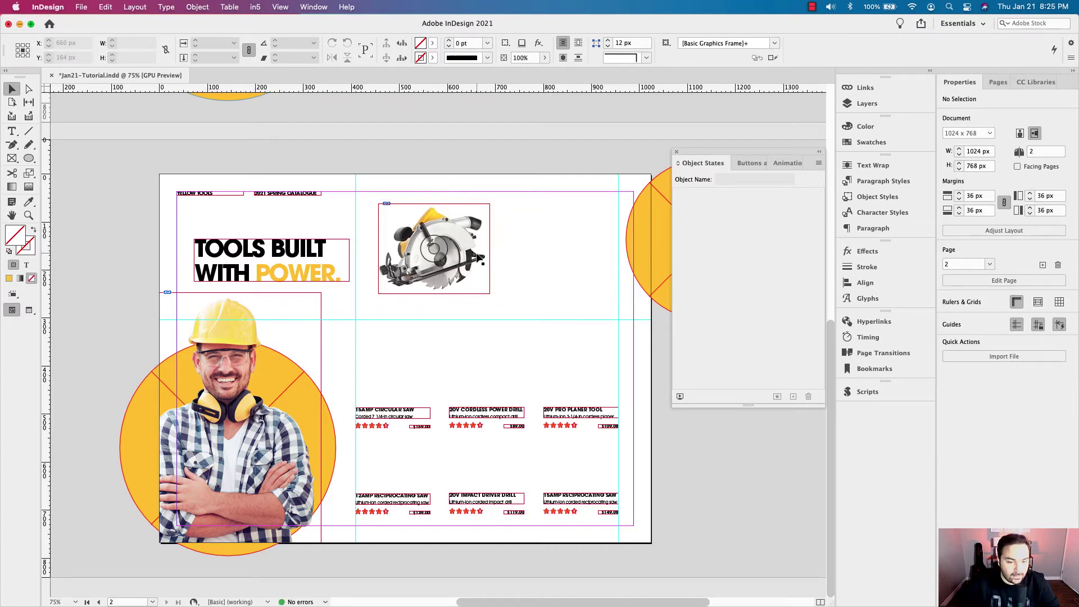
pyautogui.moveTo(481, 259); pyautogui.dragTo(467, 258)
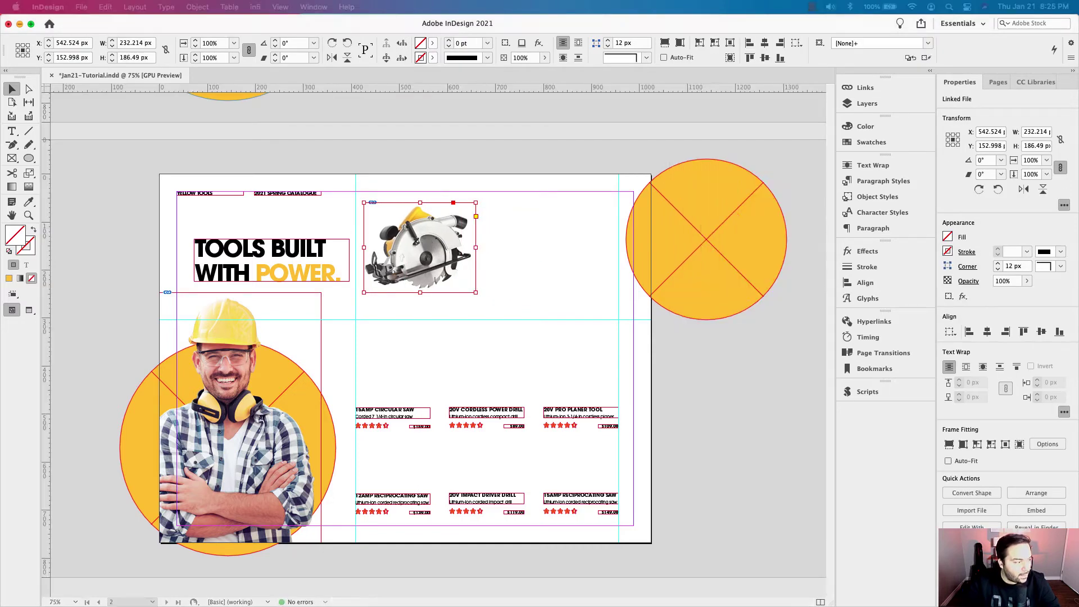
# Step: Place Drill.psd, reduce its frame to about 184 by 186 px and stack it over the circular saw image
pyautogui.moveTo(250, 208); pyautogui.dragTo(587, 303)
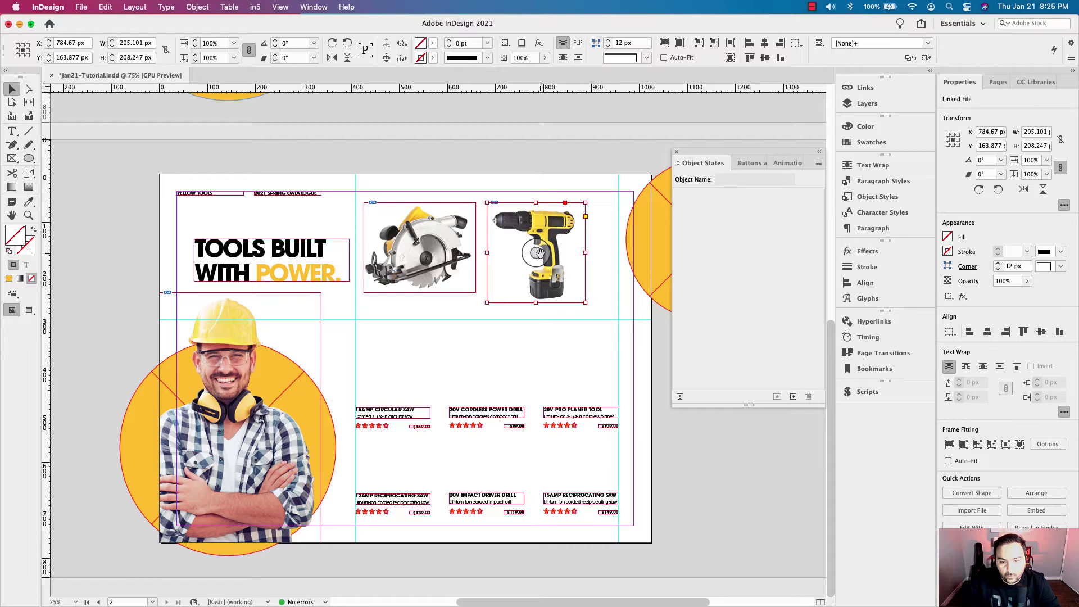
pyautogui.moveTo(585, 302); pyautogui.dragTo(446, 283)
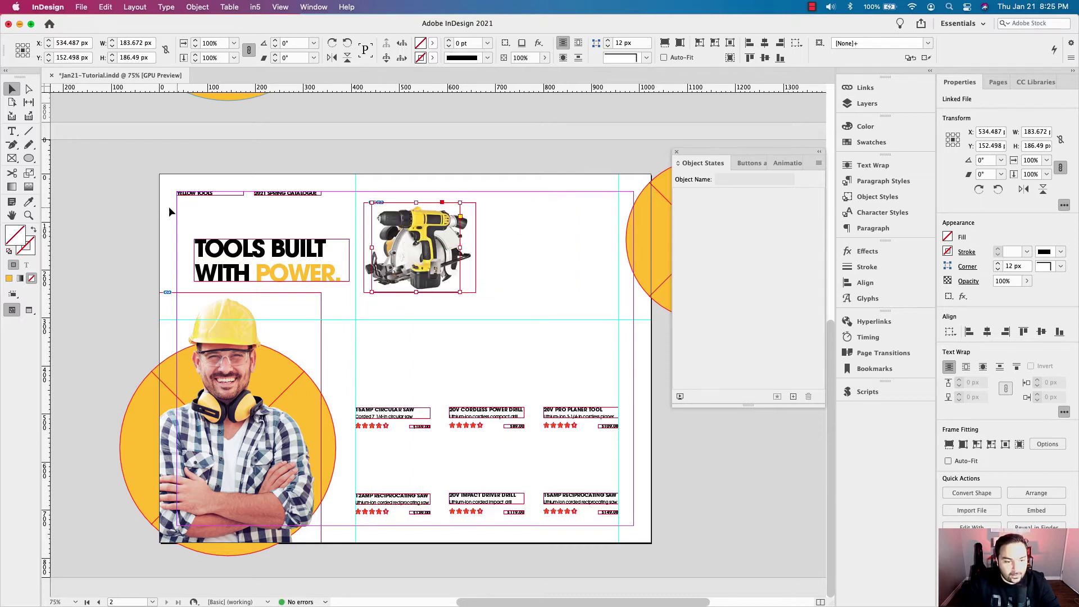
# Step: Place Planer.psd in a frame about 218 by 174 px, enlarge the image to about 55% and nudge it inside the frame
pyautogui.moveTo(550, 248)
pyautogui.mouseDown()
pyautogui.moveTo(518, 238)
pyautogui.moveTo(493, 208)
pyautogui.moveTo(598, 300)
pyautogui.mouseUp()
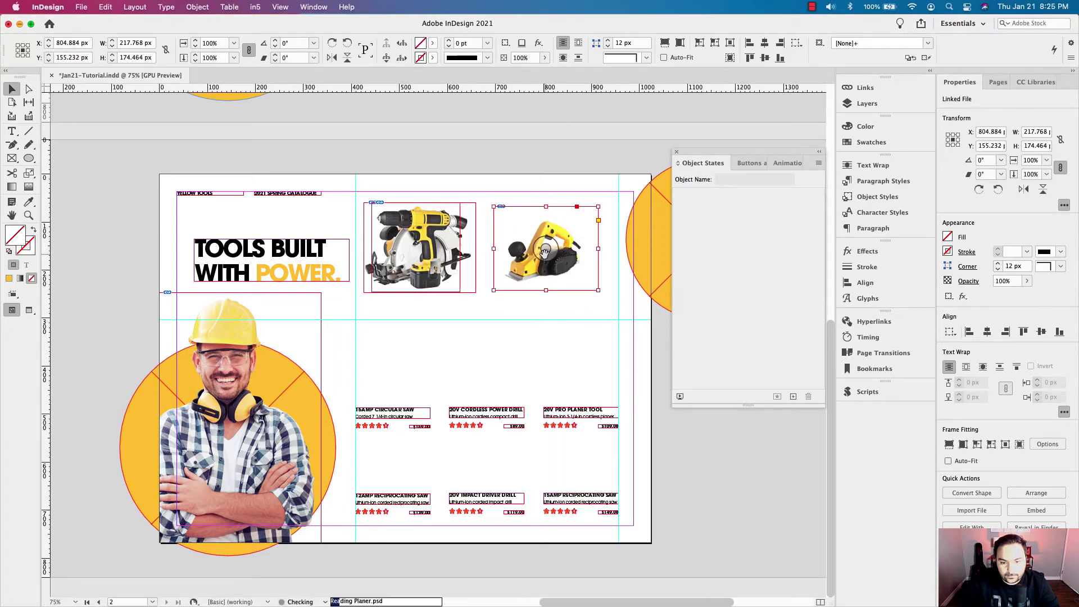
pyautogui.press('super+alt+period')
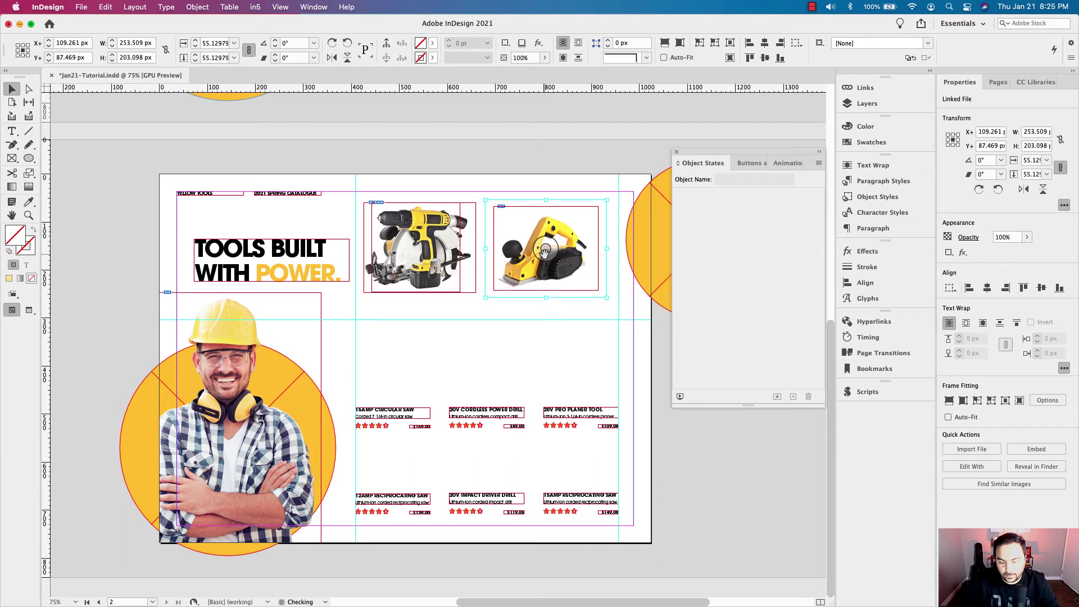
pyautogui.press('Right')
pyautogui.press('Right')
pyautogui.press('Right')
pyautogui.press('Right')
pyautogui.press('Right')
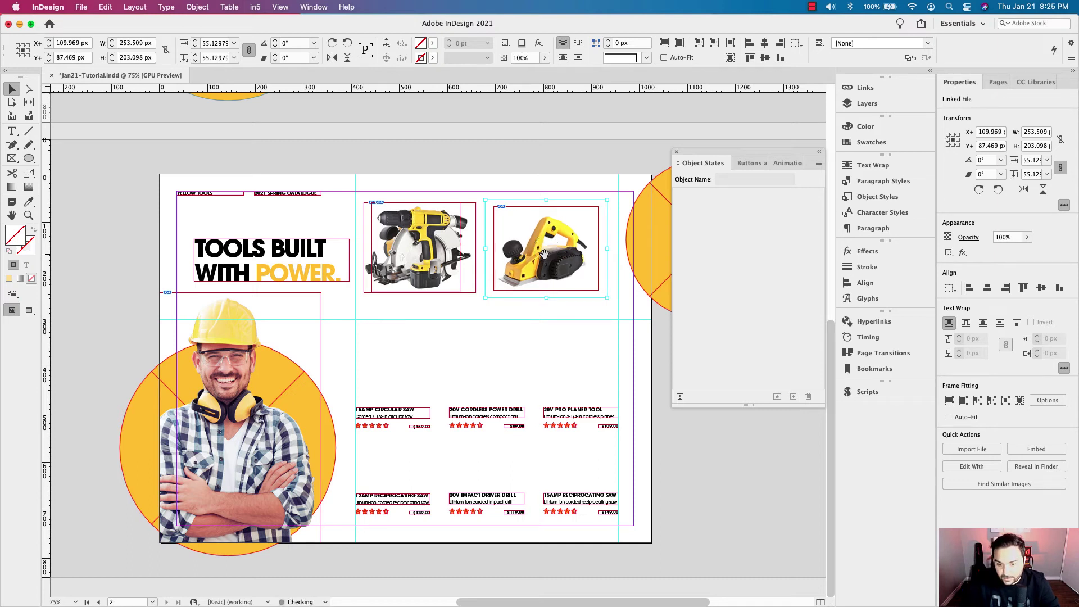
pyautogui.press('Up')
pyautogui.press('Up')
pyautogui.press('Up')
pyautogui.press('Up')
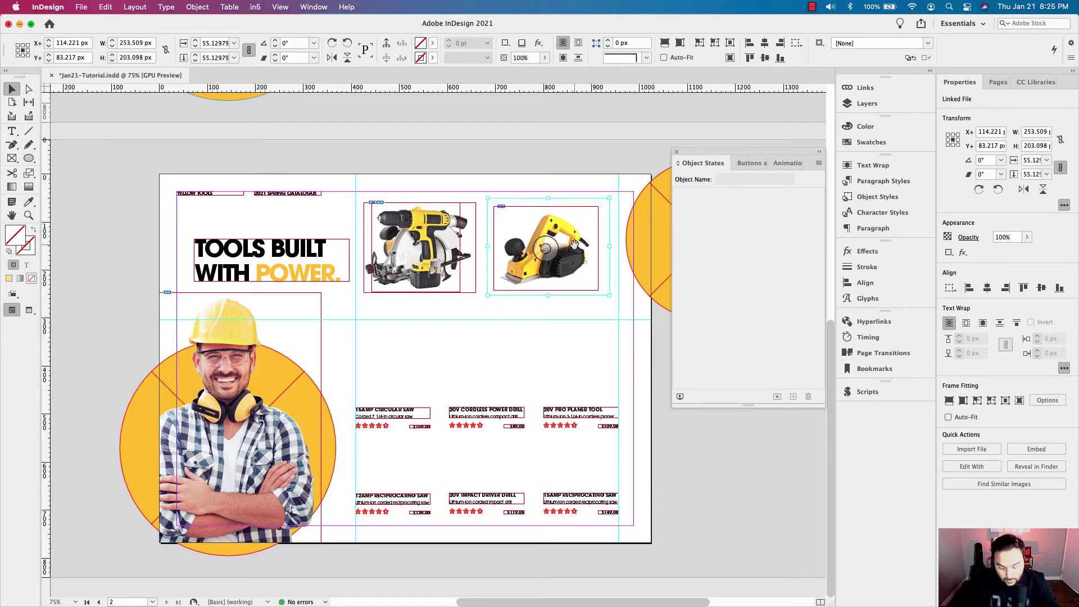
pyautogui.click(551, 189)
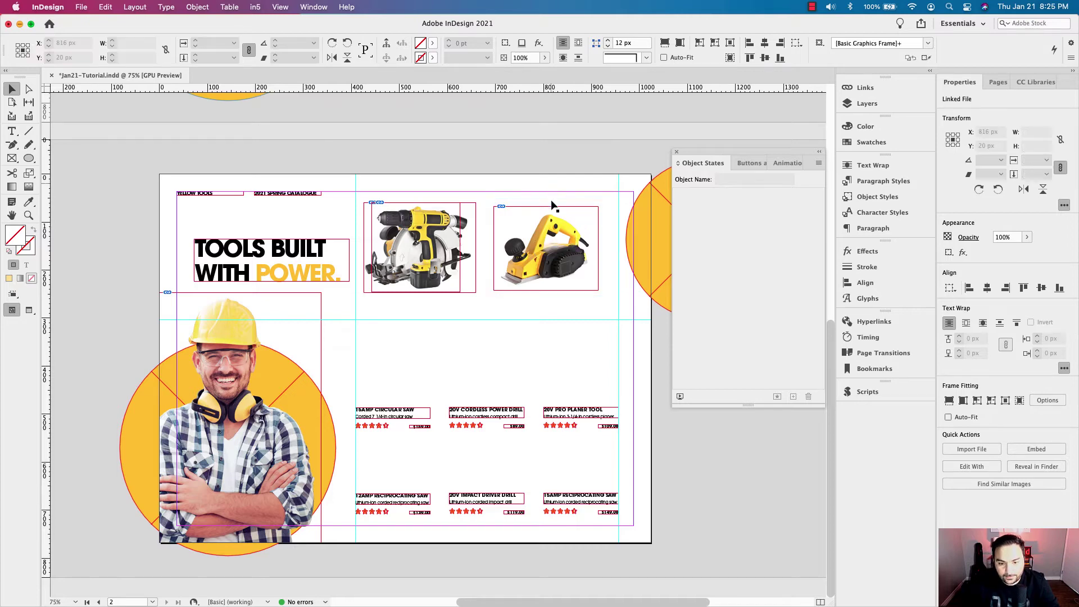
# Step: Stack the planer onto the other tools, and place and stack Reciprocating_Saw1.psd in a frame about 178 by 188 px
pyautogui.moveTo(427, 250); pyautogui.dragTo(579, 279)
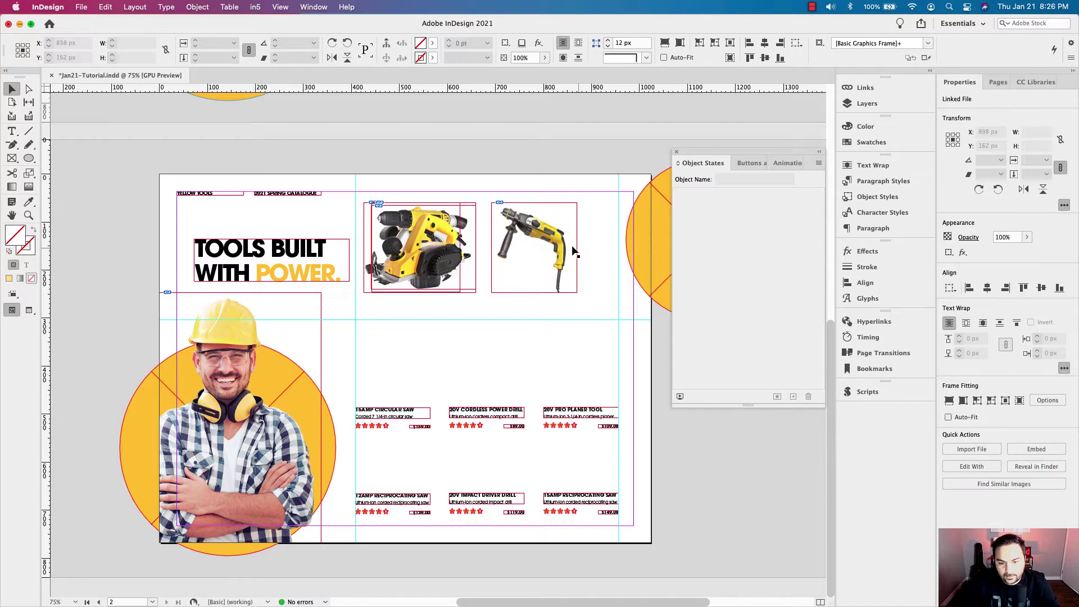
pyautogui.click(591, 253)
pyautogui.moveTo(568, 251); pyautogui.dragTo(455, 252)
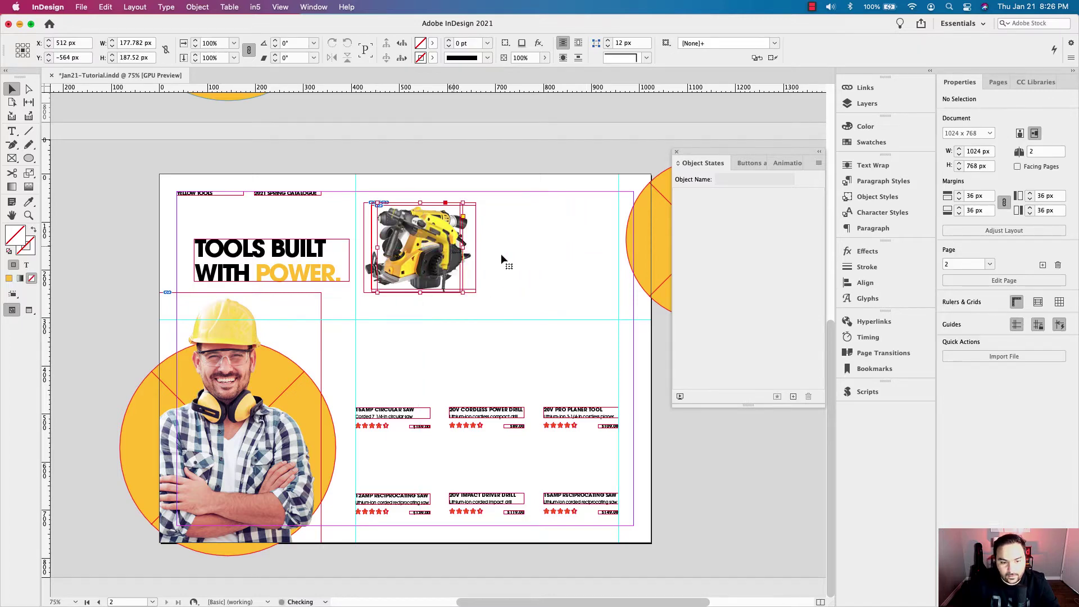
# Step: Place Impact_Drill.psd, enlarge the image to about 41%, extend its frame to about 156 by 212 px and stack it over the other tools
pyautogui.moveTo(507, 274); pyautogui.dragTo(583, 294)
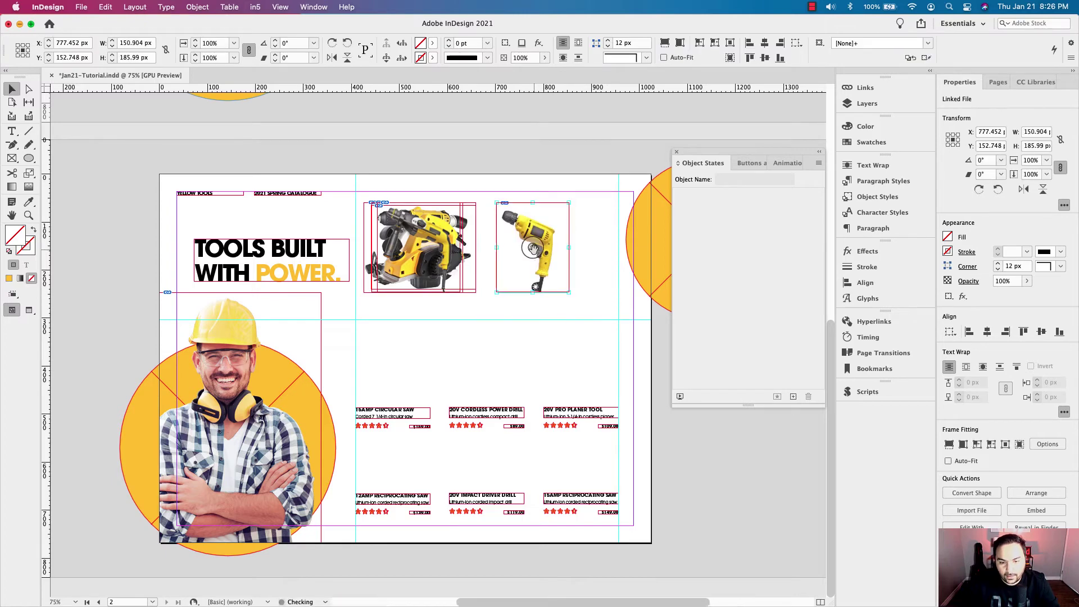
pyautogui.press('super+alt+period')
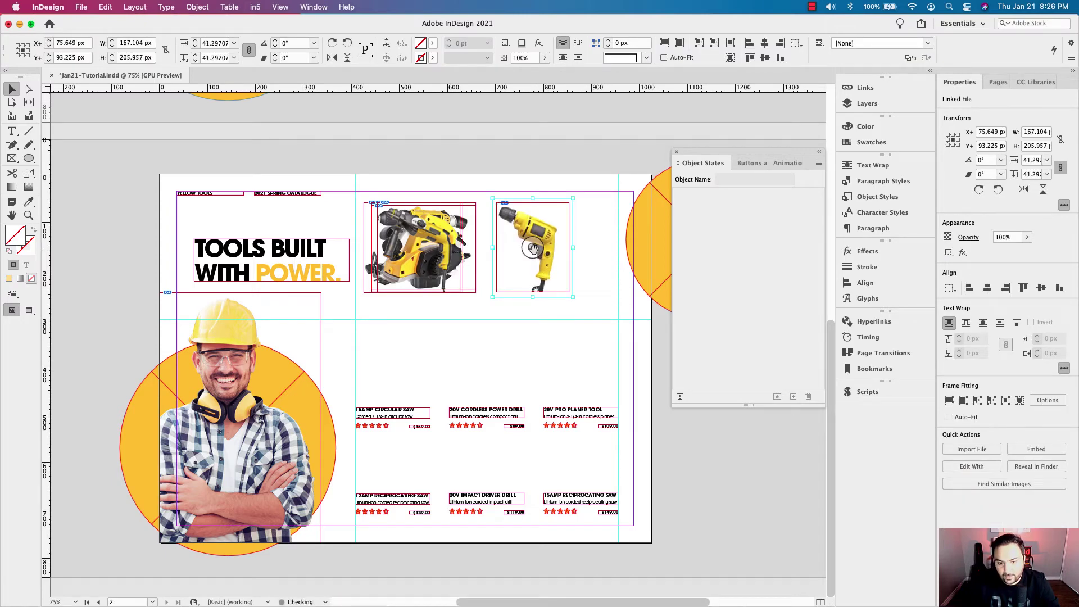
pyautogui.press('Escape')
pyautogui.moveTo(532, 292); pyautogui.dragTo(533, 298)
pyautogui.moveTo(496, 251); pyautogui.dragTo(493, 251)
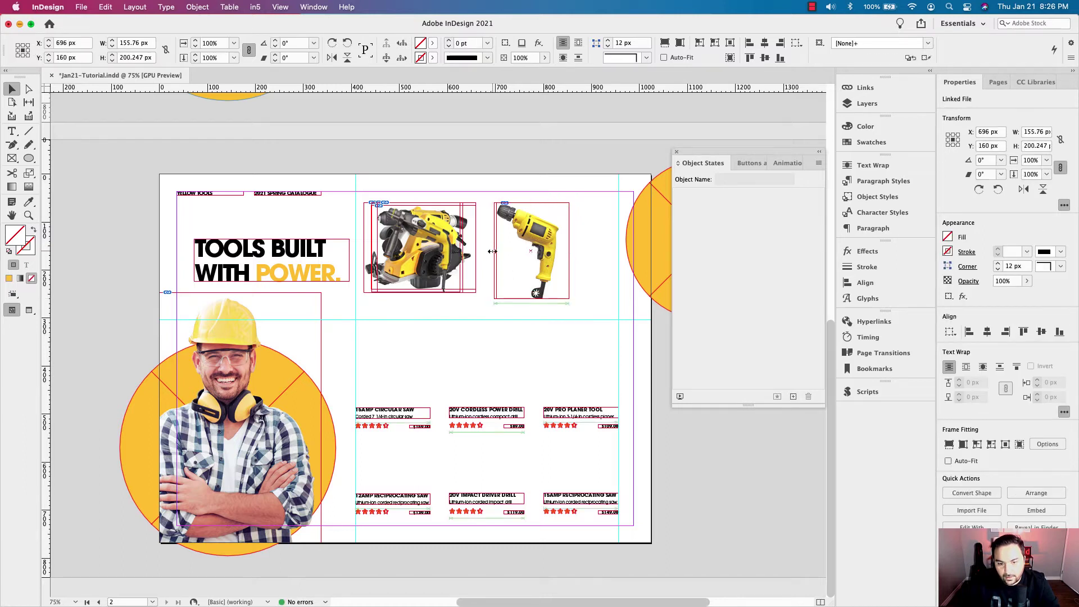
pyautogui.moveTo(532, 203); pyautogui.dragTo(532, 197)
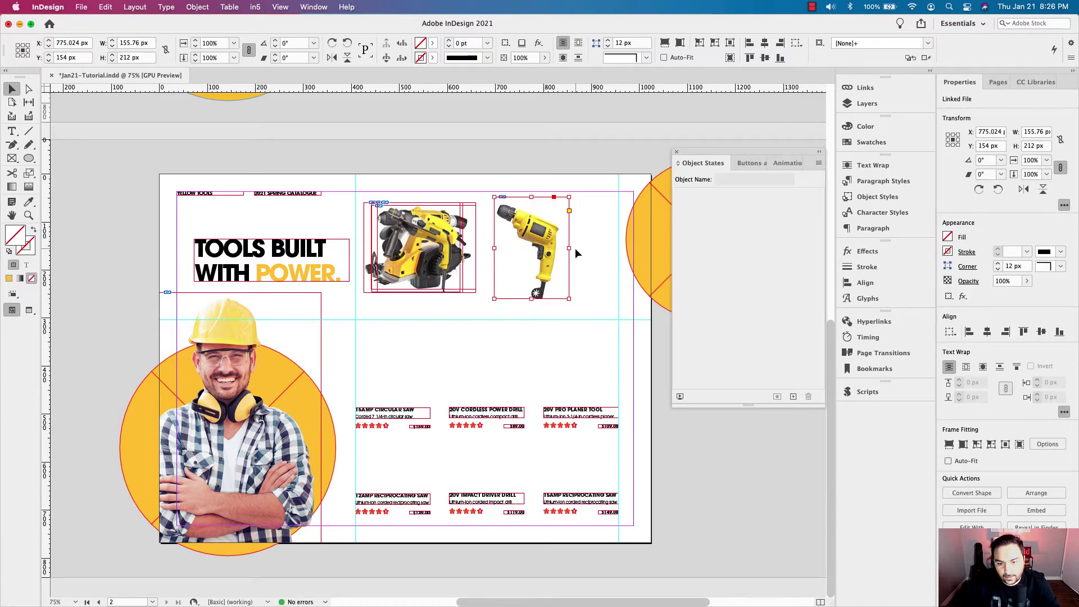
pyautogui.moveTo(544, 261); pyautogui.dragTo(468, 289)
# Step: Place Reciprocating_Saw2.psd beside the stacked tools in a frame about 218 by 203 px and scale the image down to about 43%
pyautogui.moveTo(1078, 264); pyautogui.dragTo(526, 234)
pyautogui.moveTo(481, 203); pyautogui.dragTo(585, 289)
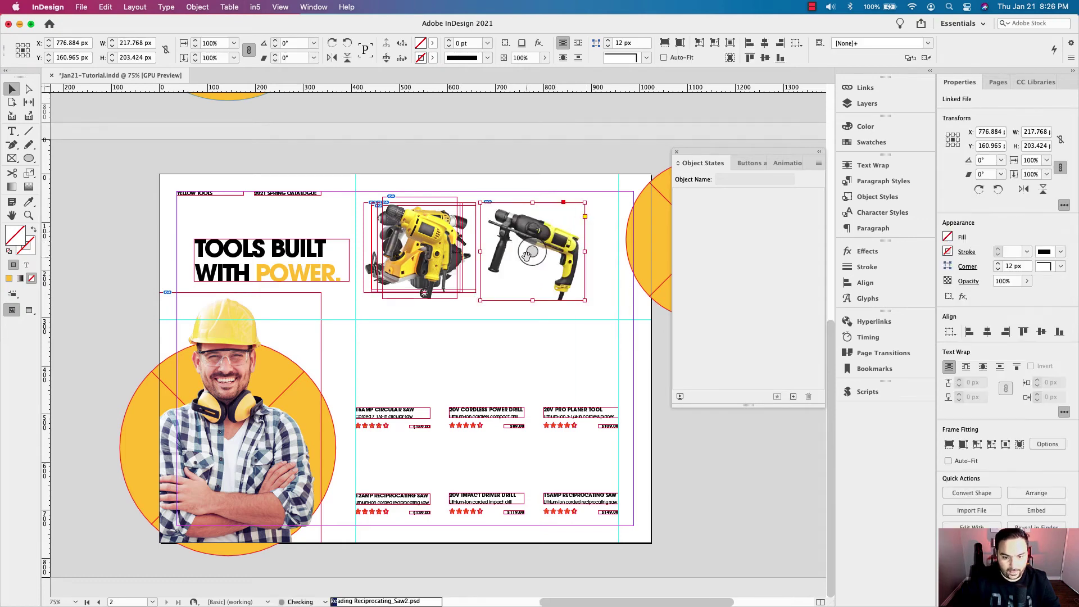
pyautogui.click(529, 252)
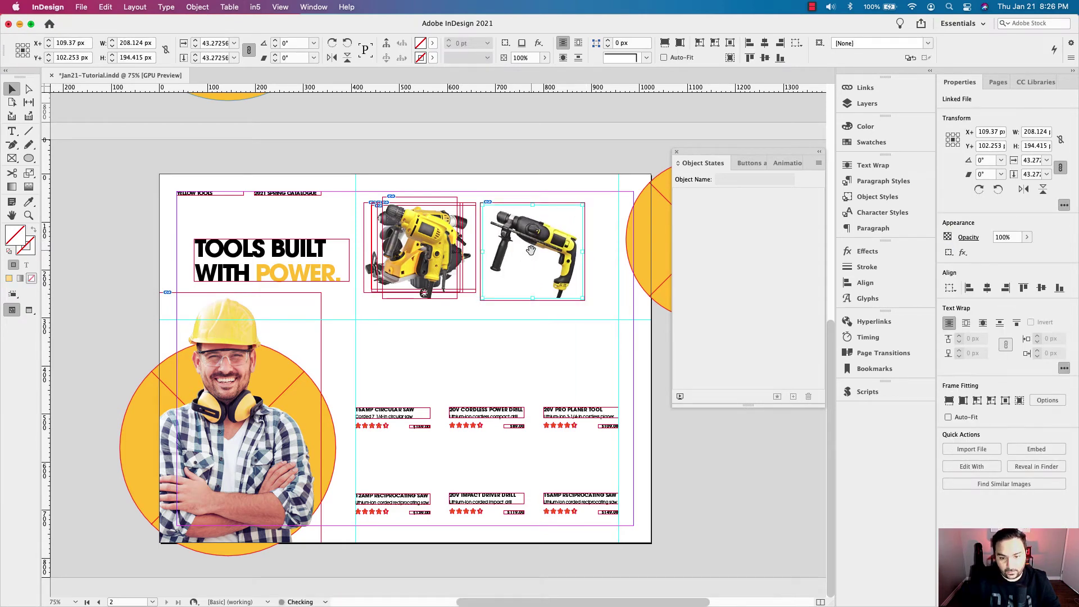
pyautogui.press('super+alt+comma')
pyautogui.click(575, 269)
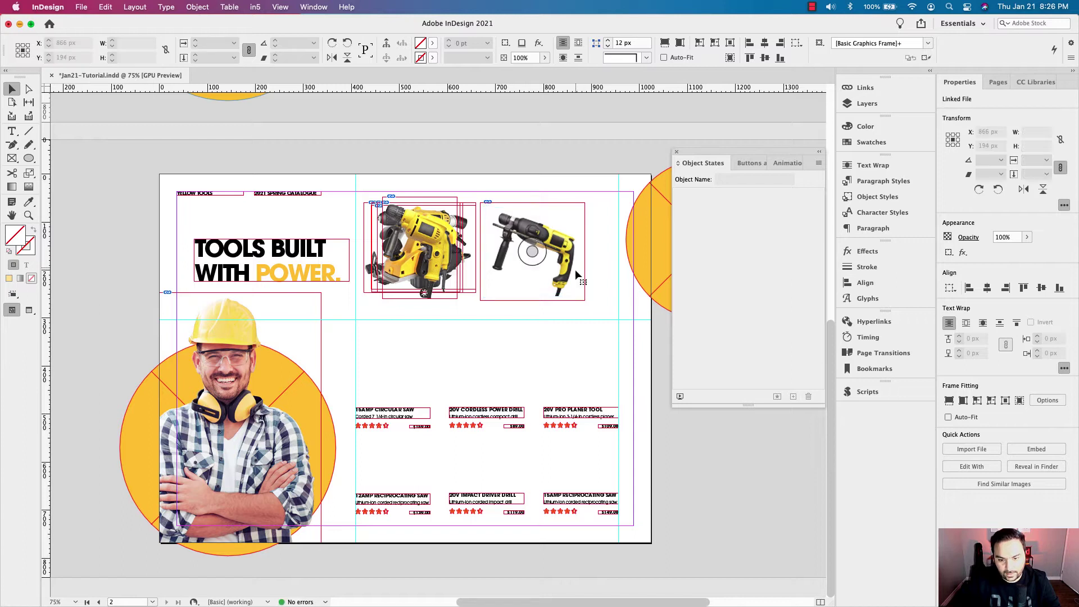
# Step: Trim the second reciprocating saw's frame to about 188 by 180 px and stack it over the other tool images
pyautogui.moveTo(532, 300); pyautogui.dragTo(532, 298)
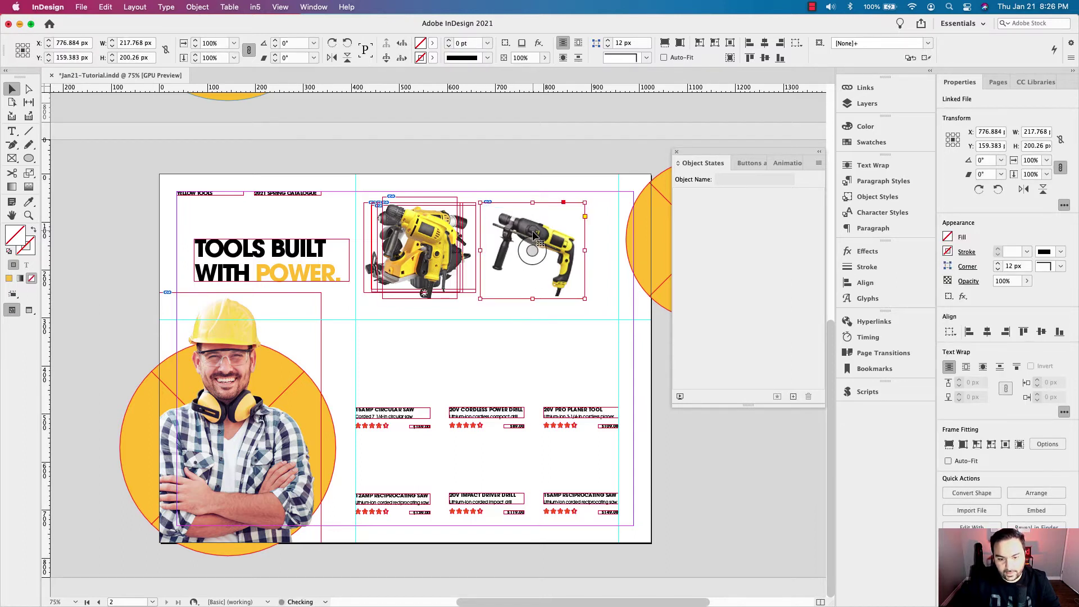
pyautogui.moveTo(532, 202); pyautogui.dragTo(533, 209)
pyautogui.moveTo(584, 254); pyautogui.dragTo(578, 253)
pyautogui.moveTo(480, 254); pyautogui.dragTo(487, 254)
pyautogui.moveTo(532, 298); pyautogui.dragTo(531, 295)
pyautogui.click(586, 308)
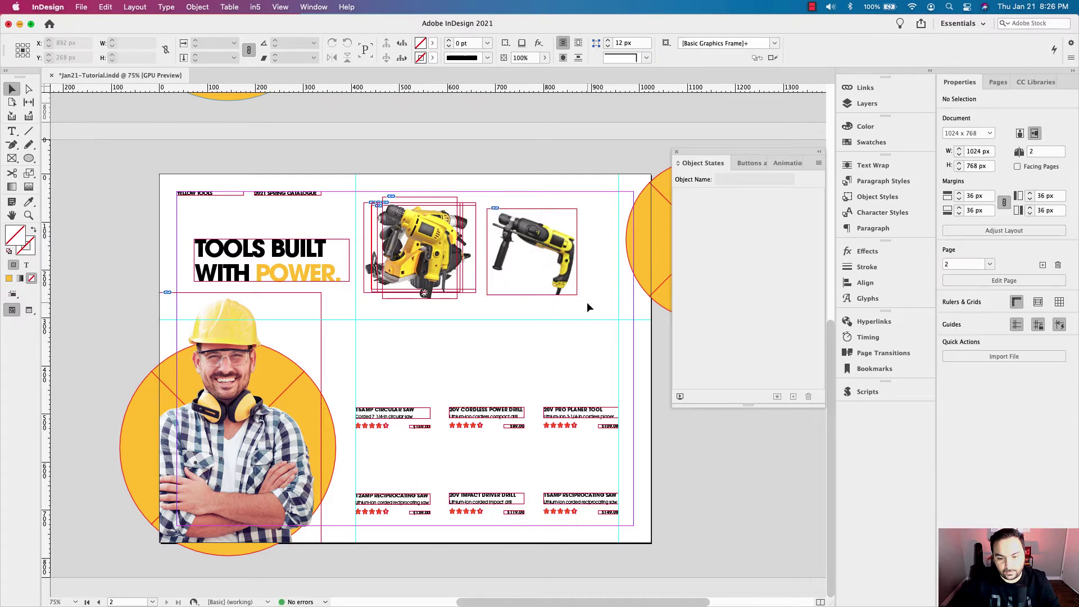
pyautogui.moveTo(532, 252); pyautogui.dragTo(452, 244)
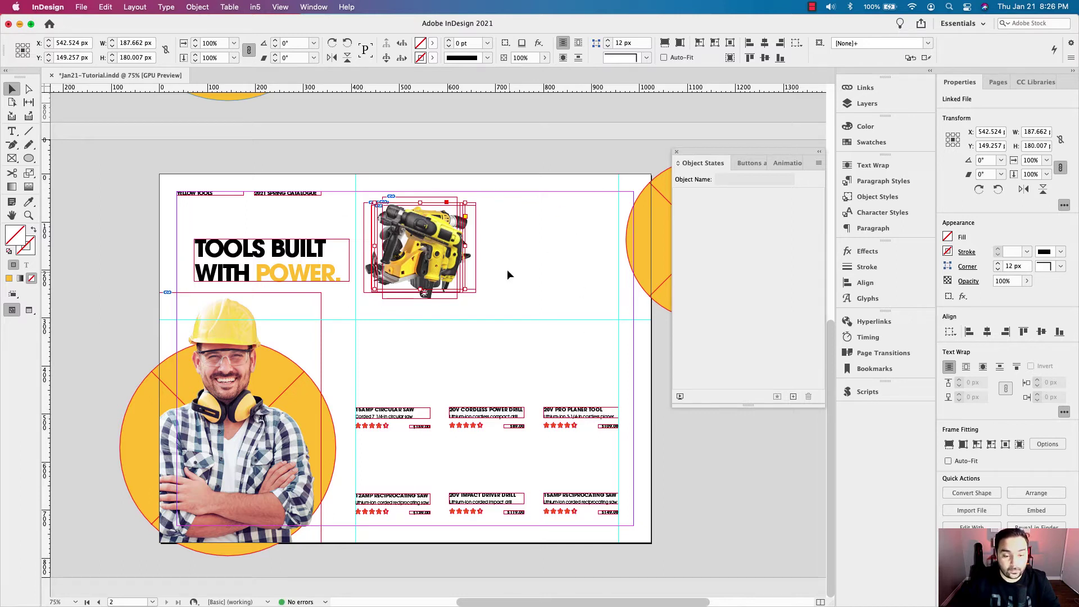
pyautogui.moveTo(500, 226); pyautogui.dragTo(434, 256)
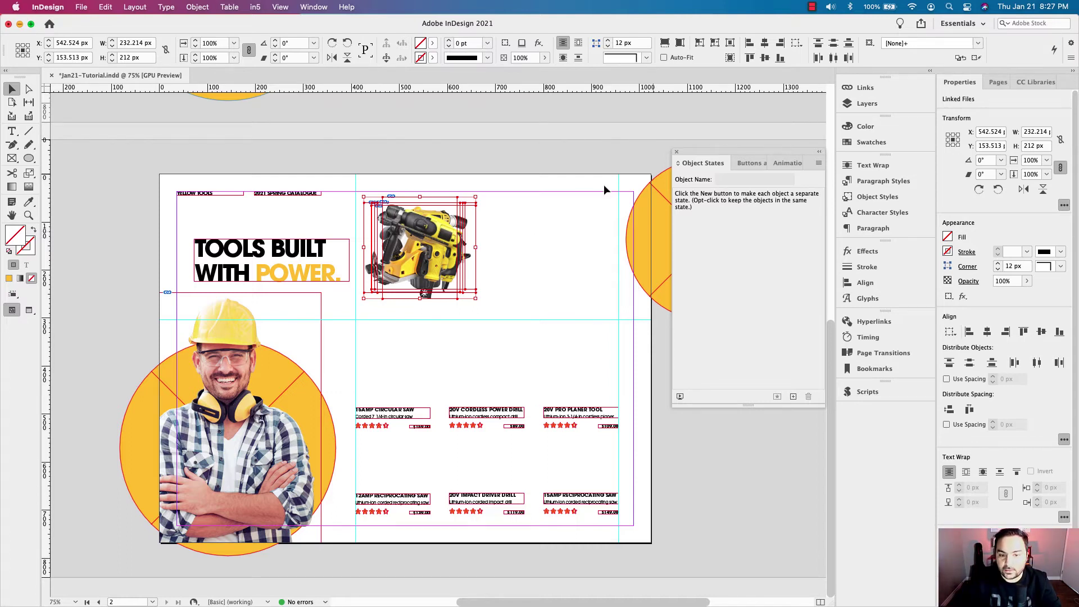
pyautogui.click(534, 214)
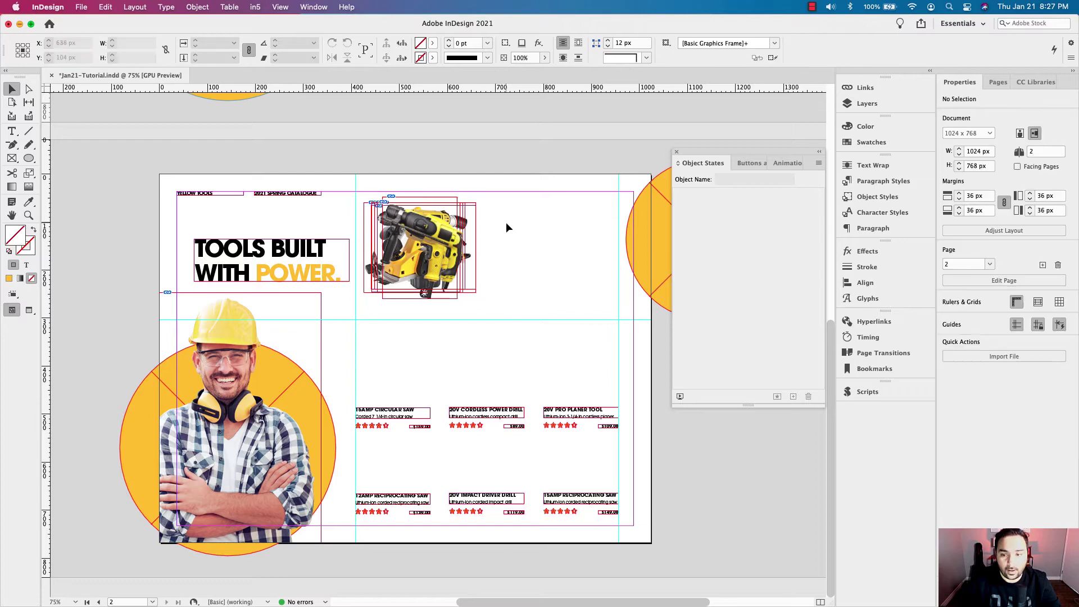
# Step: Reorder the placed images at the top of Layer 2 as Saw, Drill, Planer, Reciprocating_Saw1, Impact_Drill and Reciprocating_Saw2
pyautogui.click(868, 104)
pyautogui.moveTo(619, 82); pyautogui.dragTo(533, 157)
pyautogui.click(814, 83)
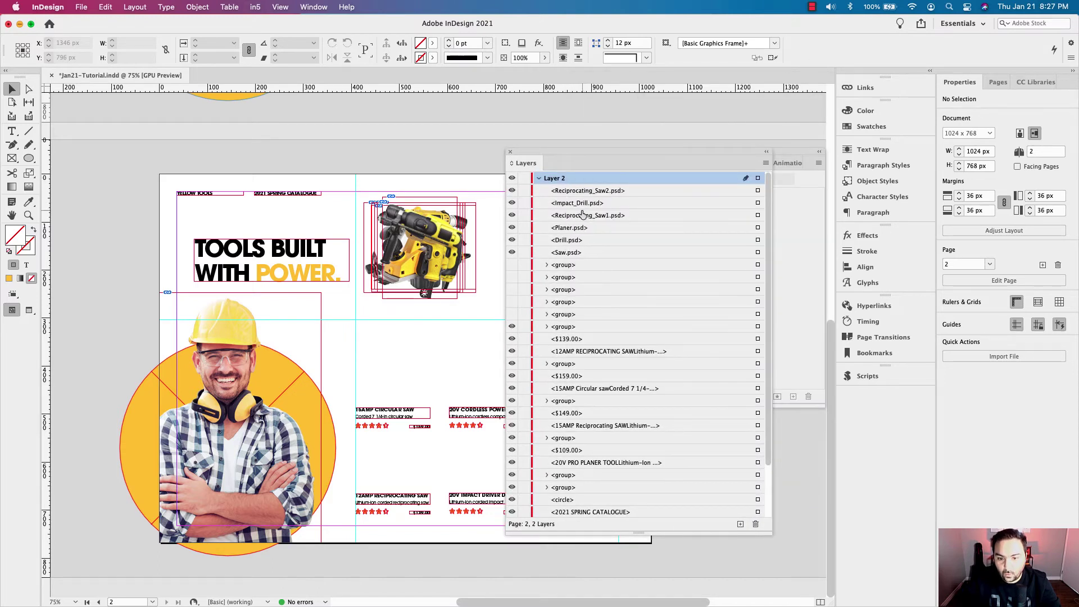
pyautogui.click(566, 254)
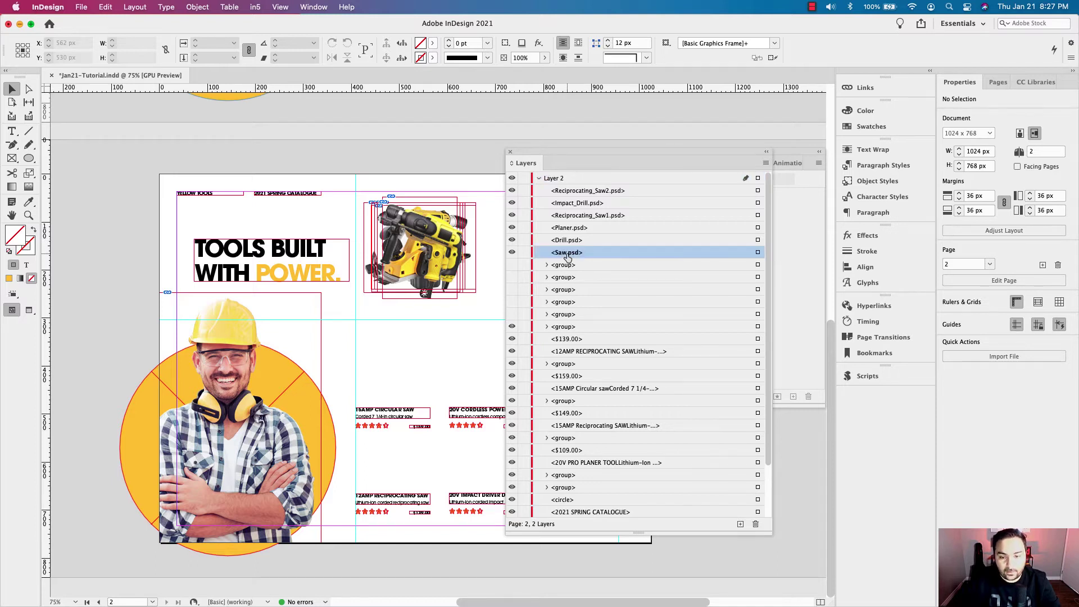
pyautogui.moveTo(569, 256); pyautogui.dragTo(570, 195)
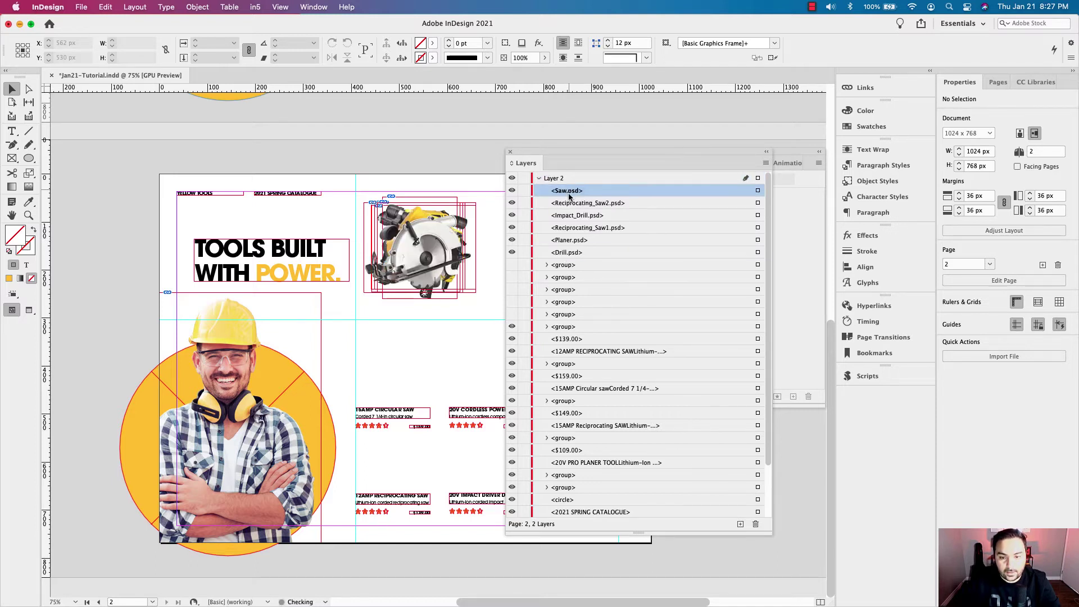
pyautogui.click(573, 253)
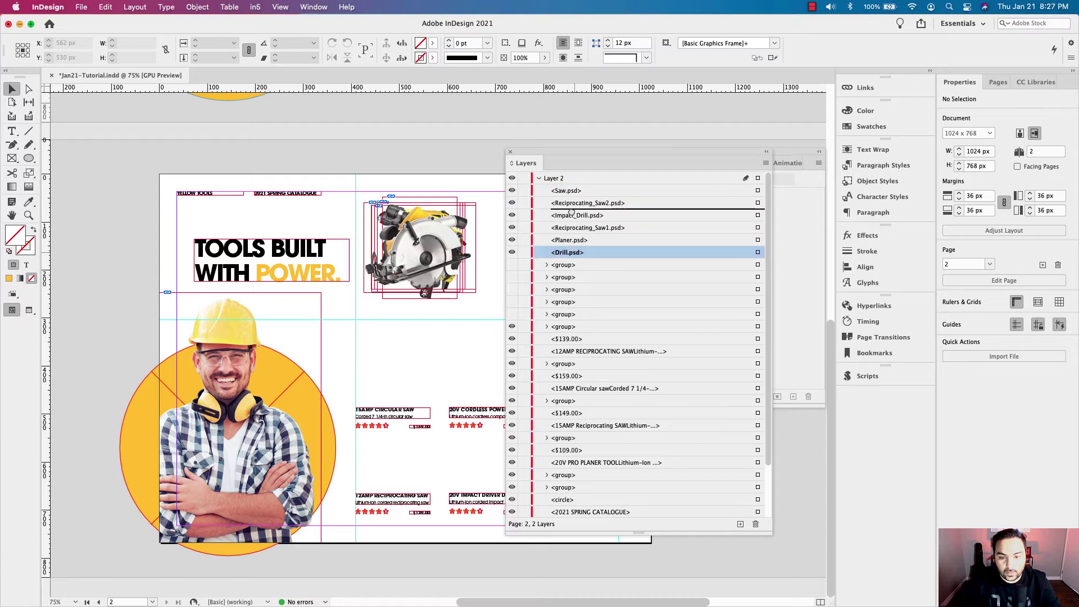
pyautogui.moveTo(572, 202); pyautogui.dragTo(573, 200)
pyautogui.moveTo(568, 253); pyautogui.dragTo(567, 211)
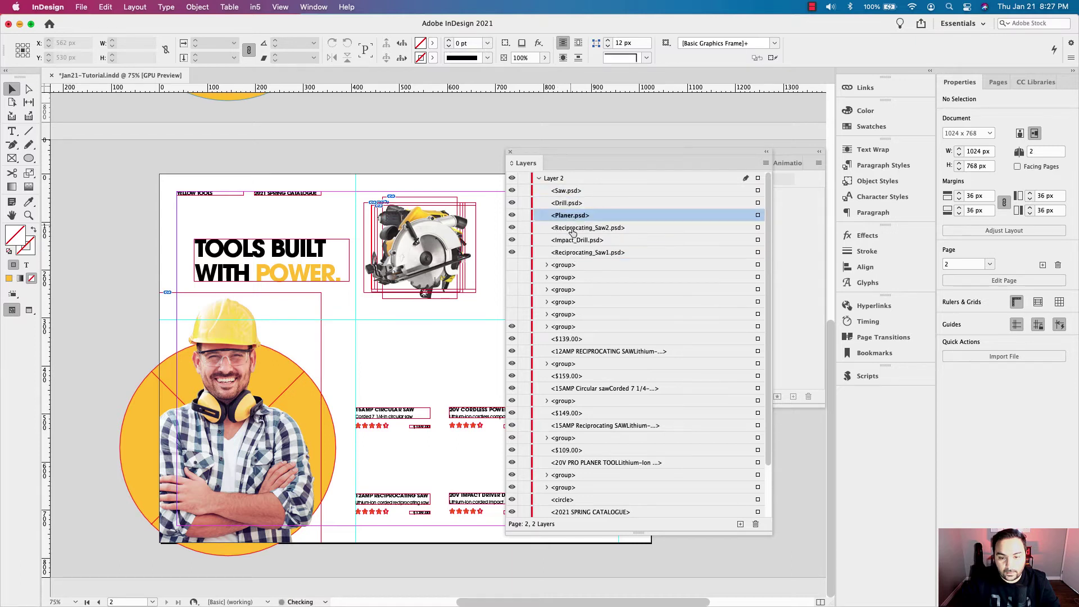
pyautogui.moveTo(573, 257)
pyautogui.mouseDown()
pyautogui.moveTo(573, 228)
pyautogui.moveTo(576, 251)
pyautogui.moveTo(578, 240)
pyautogui.mouseUp()
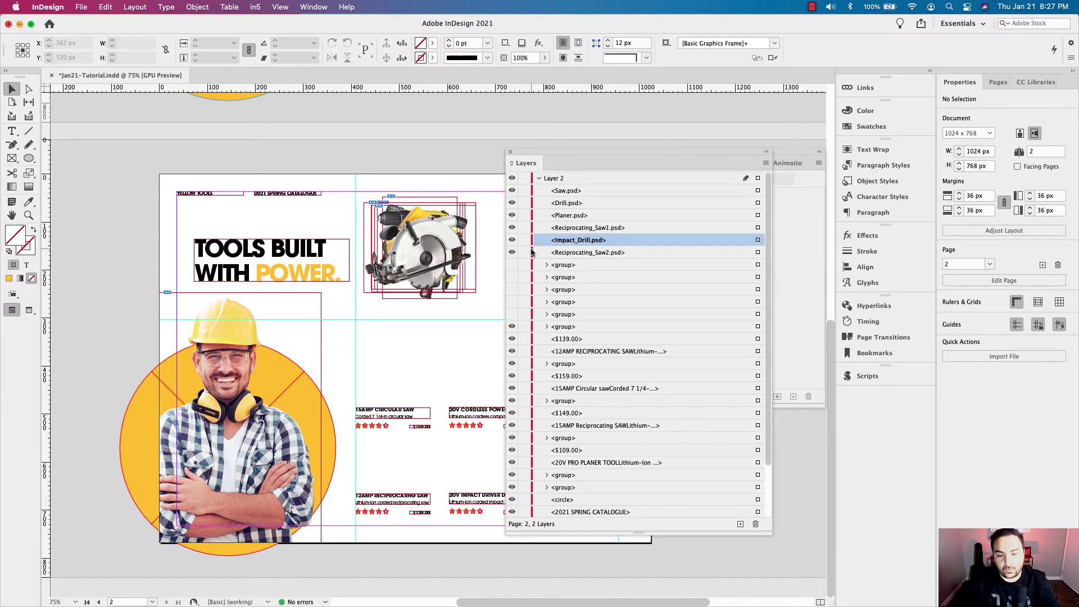
# Step: Check the image stack by hiding all six tool images, showing only Saw.psd, and showing the remaining images again
pyautogui.moveTo(512, 191); pyautogui.dragTo(513, 254)
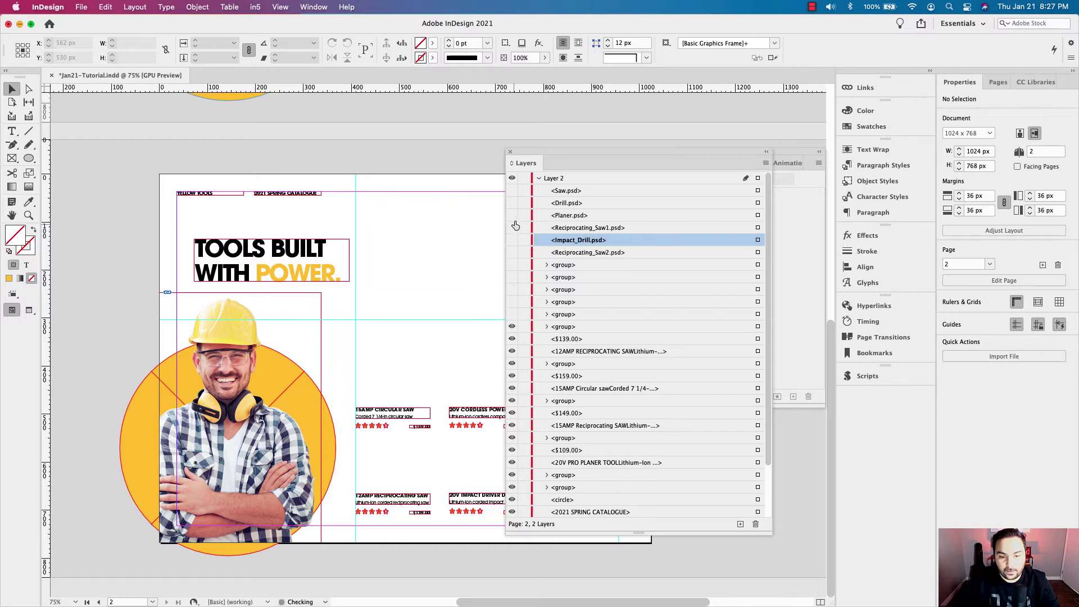
pyautogui.click(512, 190)
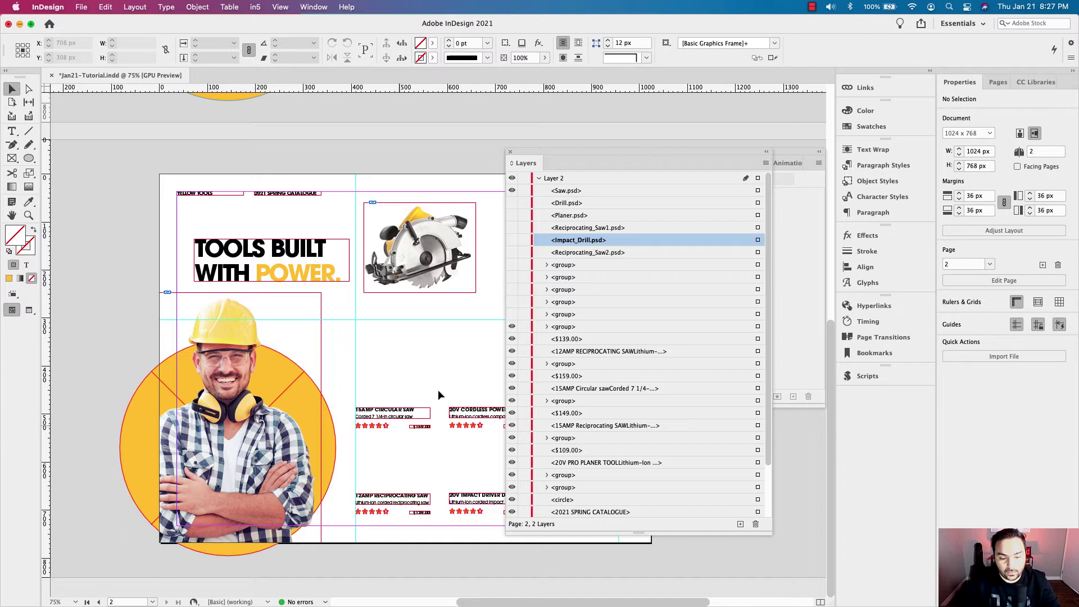
pyautogui.moveTo(512, 205); pyautogui.dragTo(511, 252)
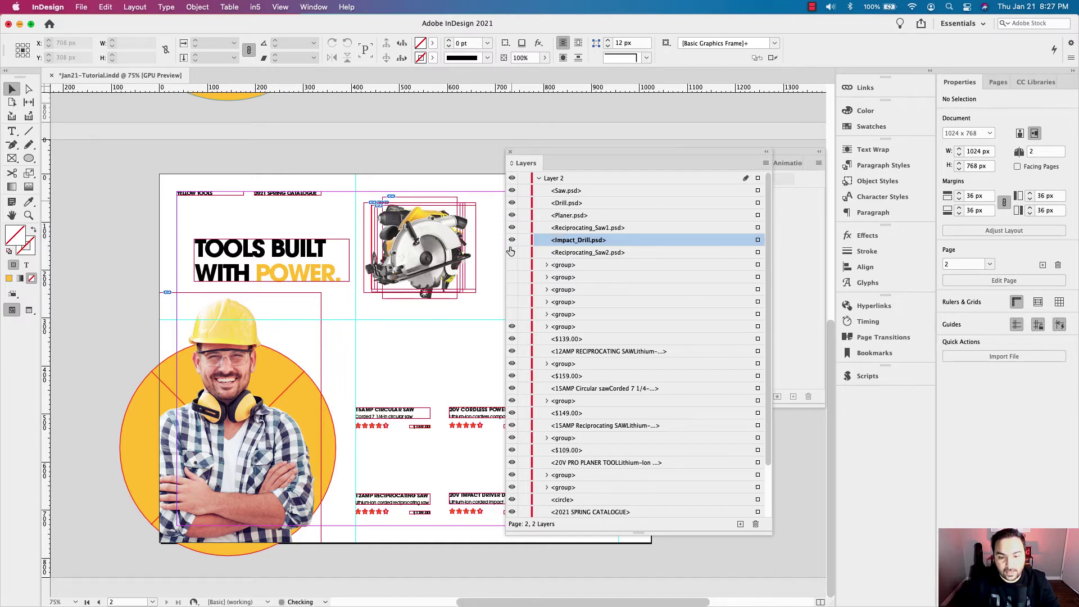
# Step: Dock the floating Layers panel and position the Object States panel clear of the stacked tool images
pyautogui.moveTo(556, 160); pyautogui.dragTo(872, 89)
pyautogui.moveTo(729, 155); pyautogui.dragTo(648, 152)
pyautogui.click(314, 7)
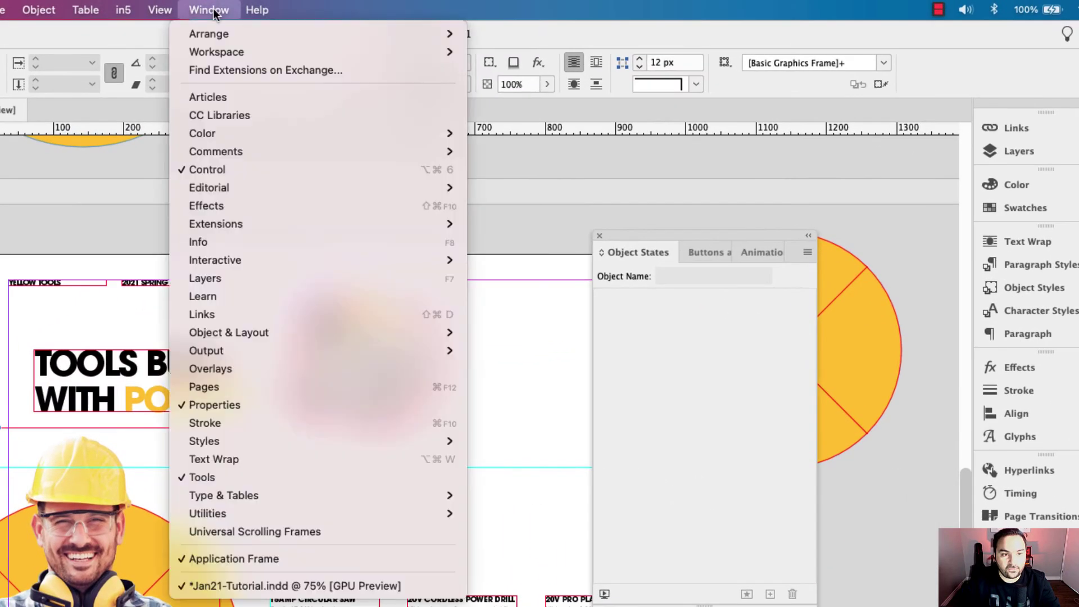
pyautogui.moveTo(252, 261)
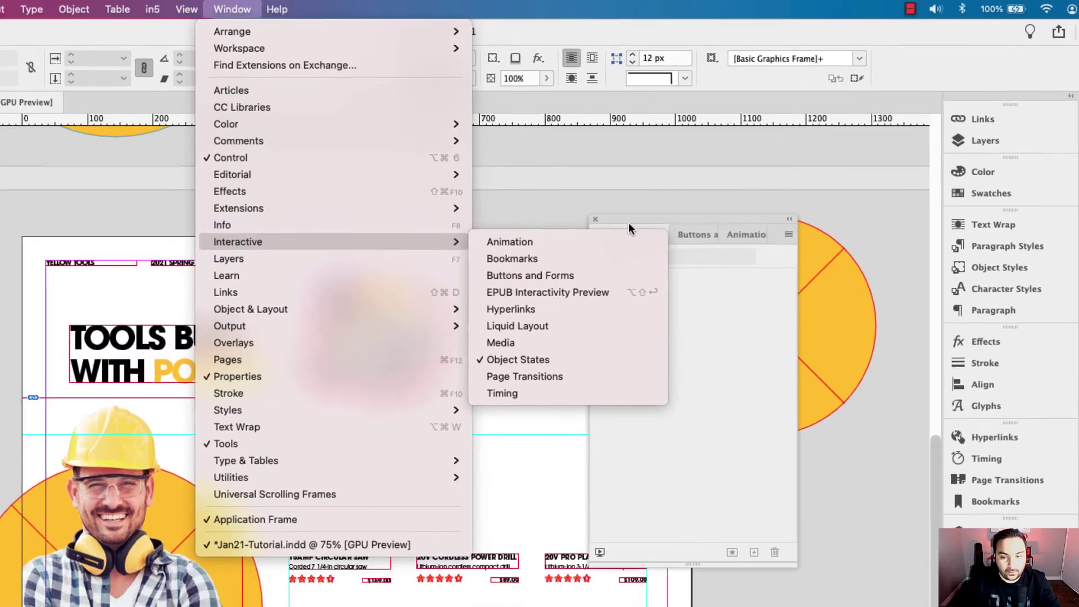
pyautogui.click(643, 236)
pyautogui.moveTo(610, 164); pyautogui.dragTo(689, 166)
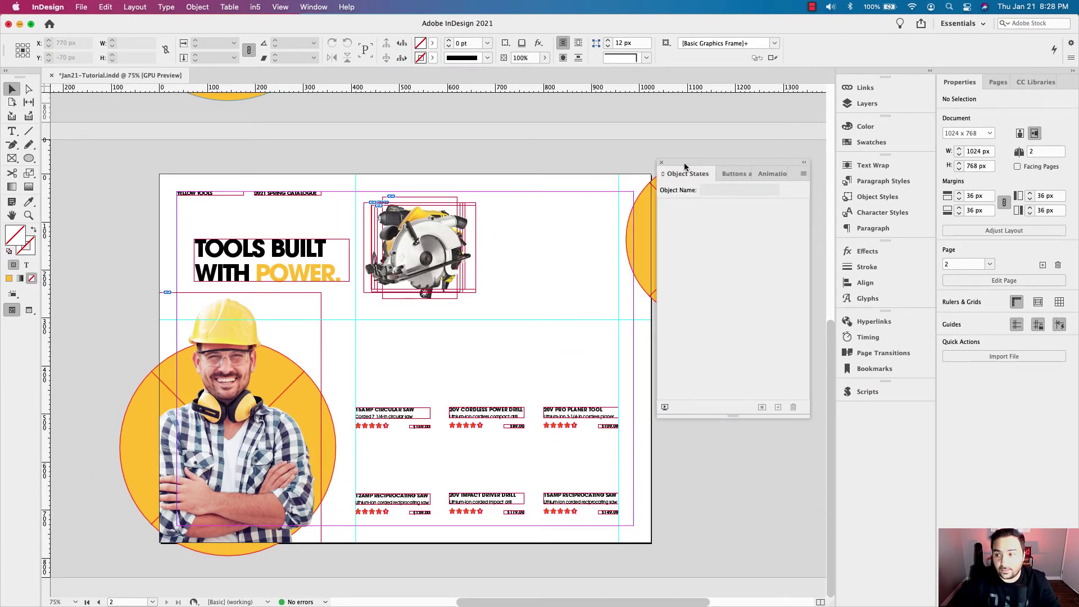
# Step: Select all six stacked tool images and align their horizontal and vertical centers
pyautogui.moveTo(498, 205); pyautogui.dragTo(369, 305)
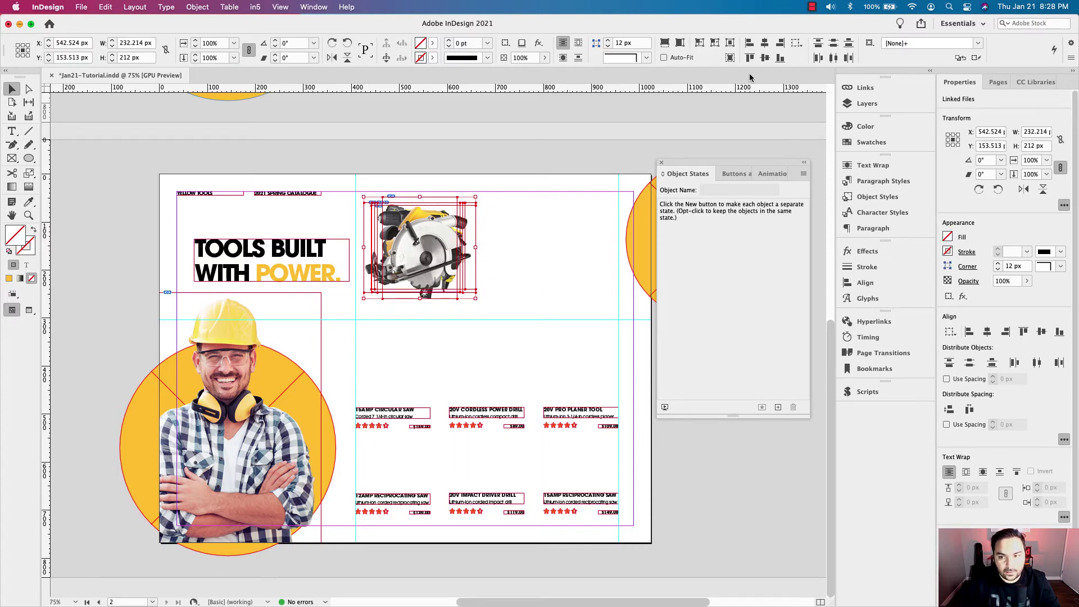
pyautogui.click(768, 46)
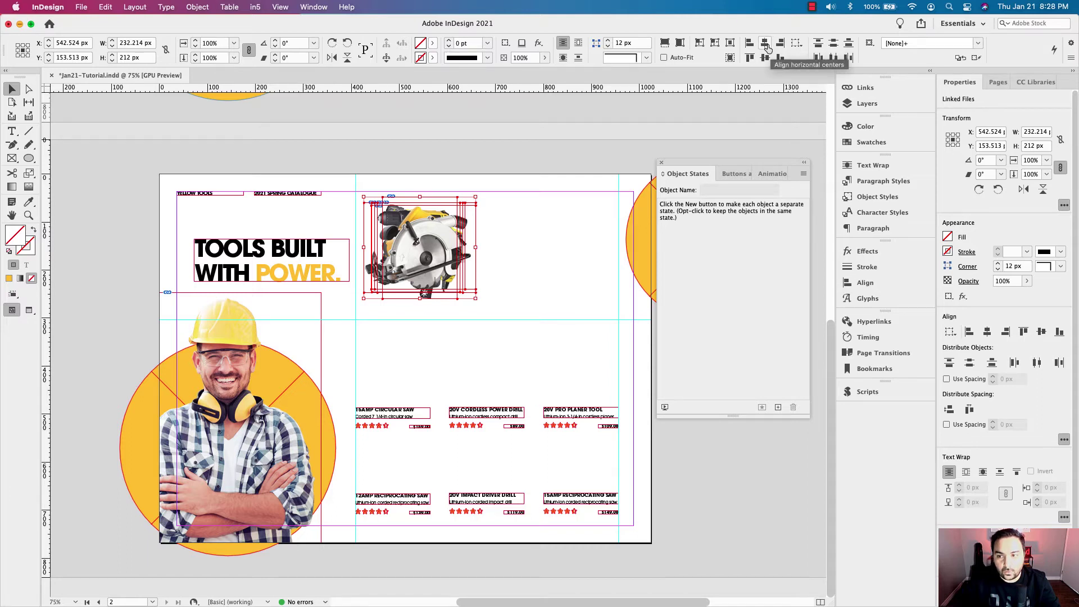
pyautogui.click(766, 58)
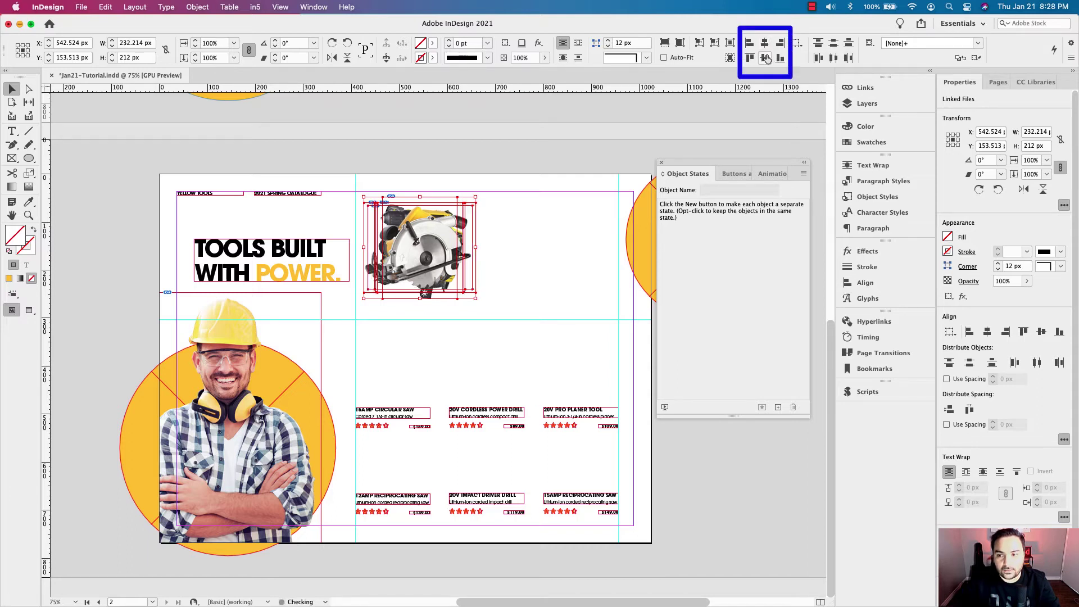
pyautogui.click(766, 58)
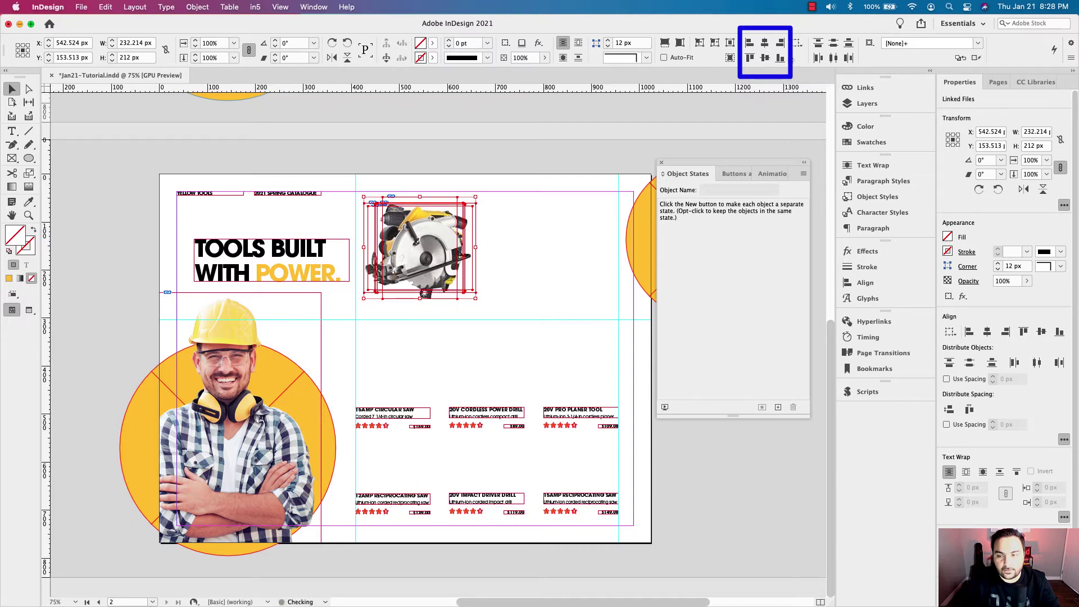
pyautogui.click(800, 46)
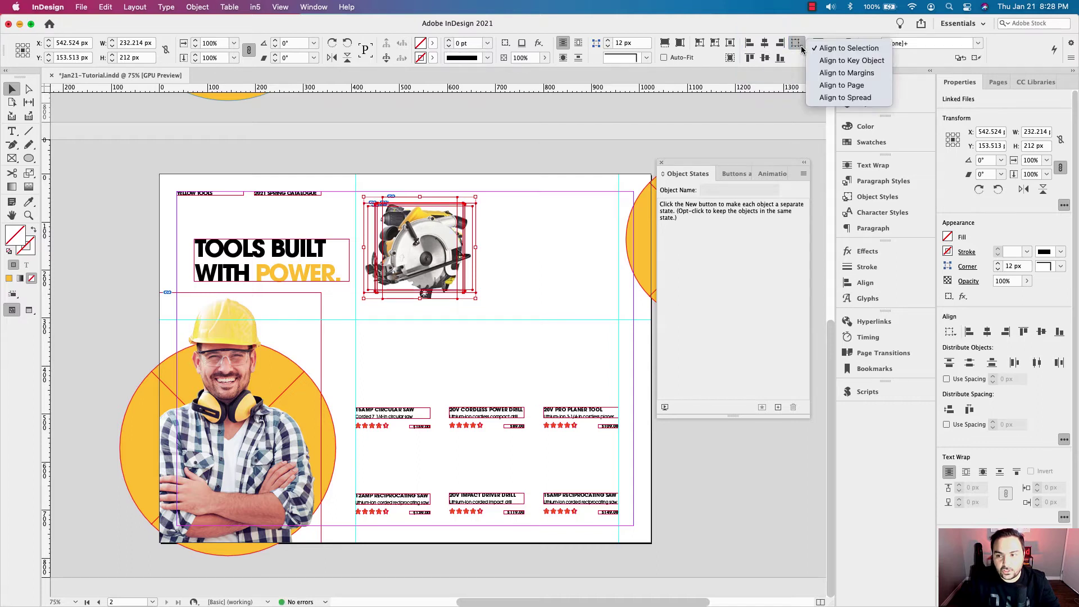
pyautogui.click(841, 61)
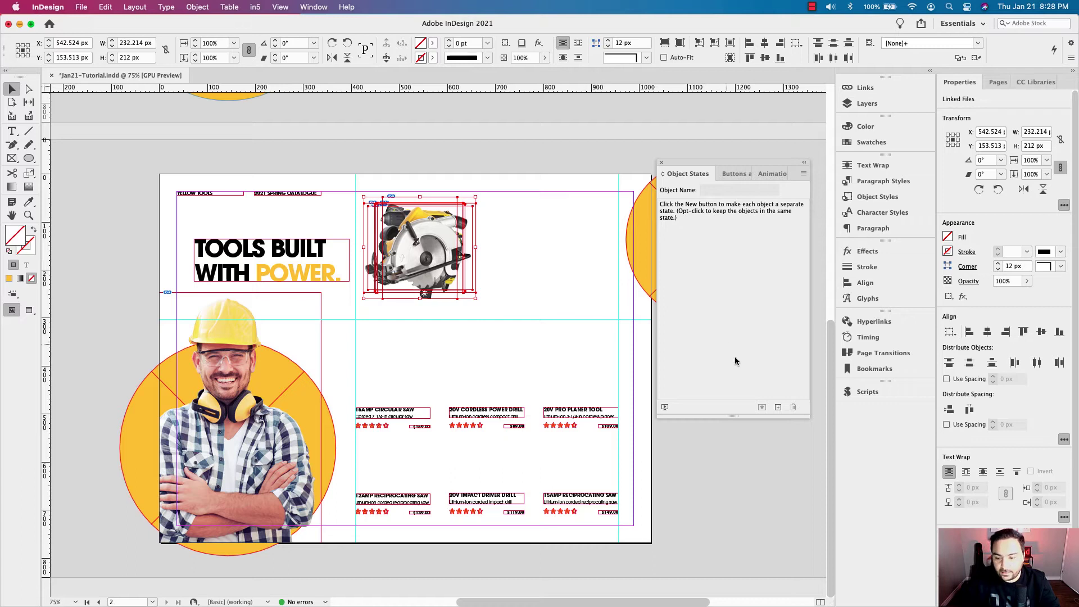
# Step: Convert the six aligned images into a multi-state object and preview States 1 through 6
pyautogui.click(779, 408)
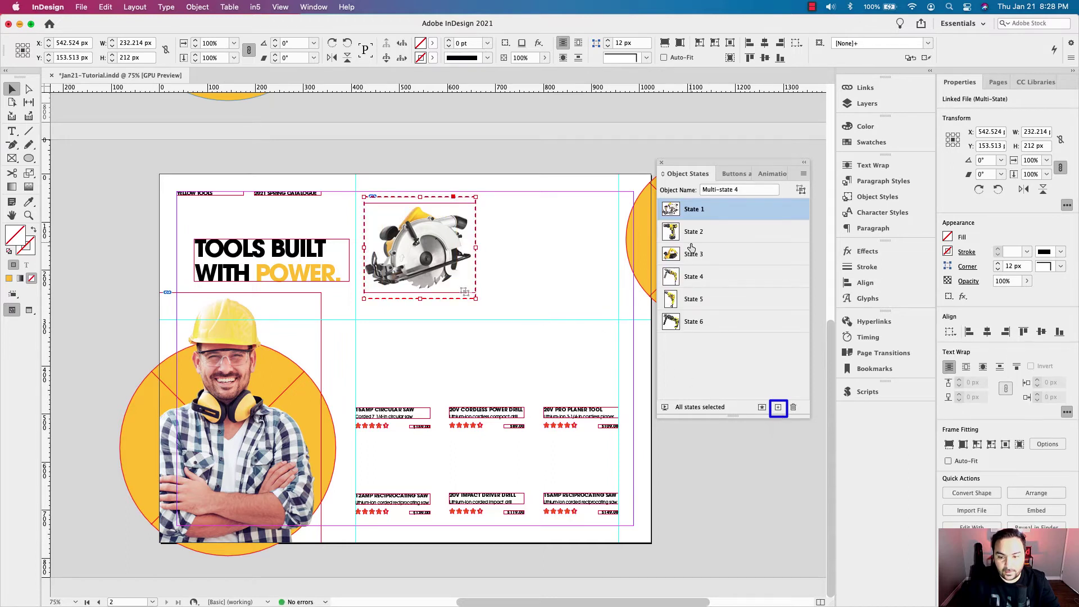
pyautogui.click(695, 235)
pyautogui.click(695, 256)
pyautogui.click(696, 275)
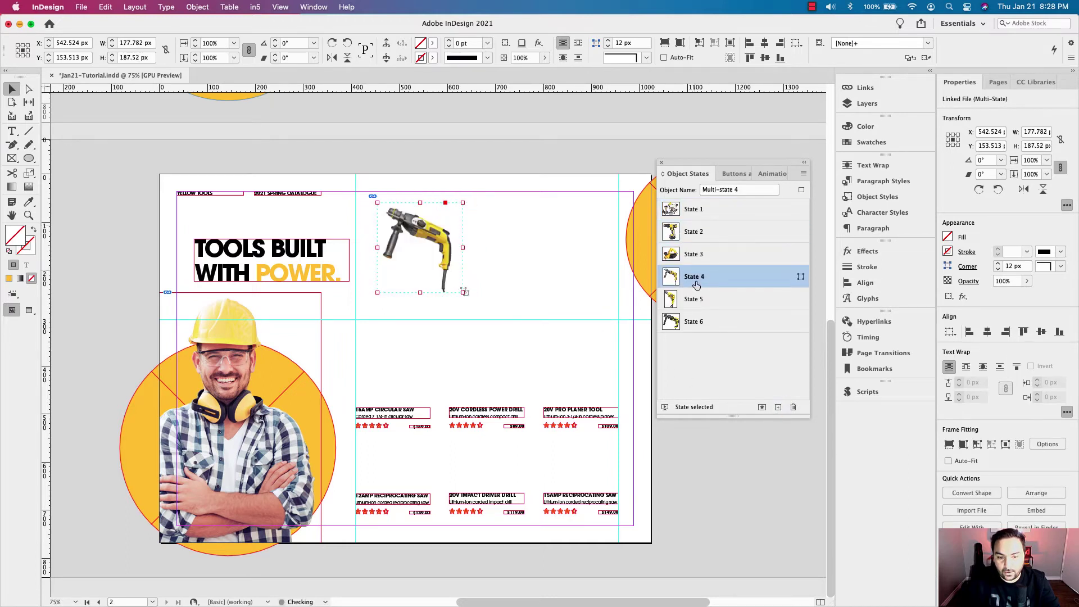
pyautogui.click(696, 300)
pyautogui.click(695, 321)
pyautogui.click(695, 209)
pyautogui.click(694, 232)
pyautogui.click(695, 254)
pyautogui.click(696, 276)
pyautogui.click(695, 299)
pyautogui.click(696, 321)
pyautogui.click(694, 209)
# Step: Name the multi-state object Power Tools Images
pyautogui.click(706, 190)
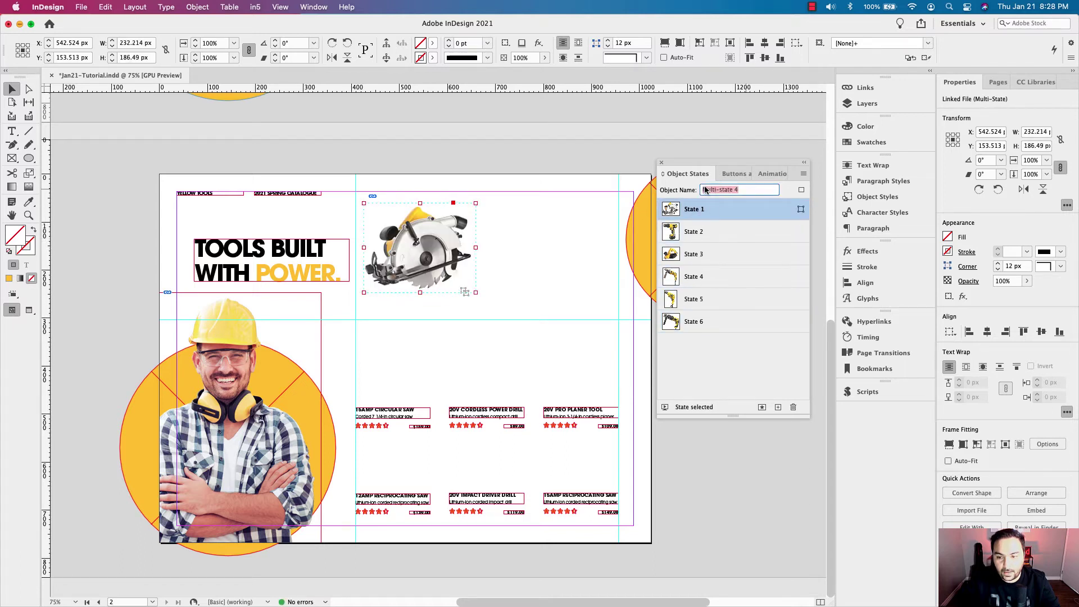
pyautogui.write('Power Tools Images')
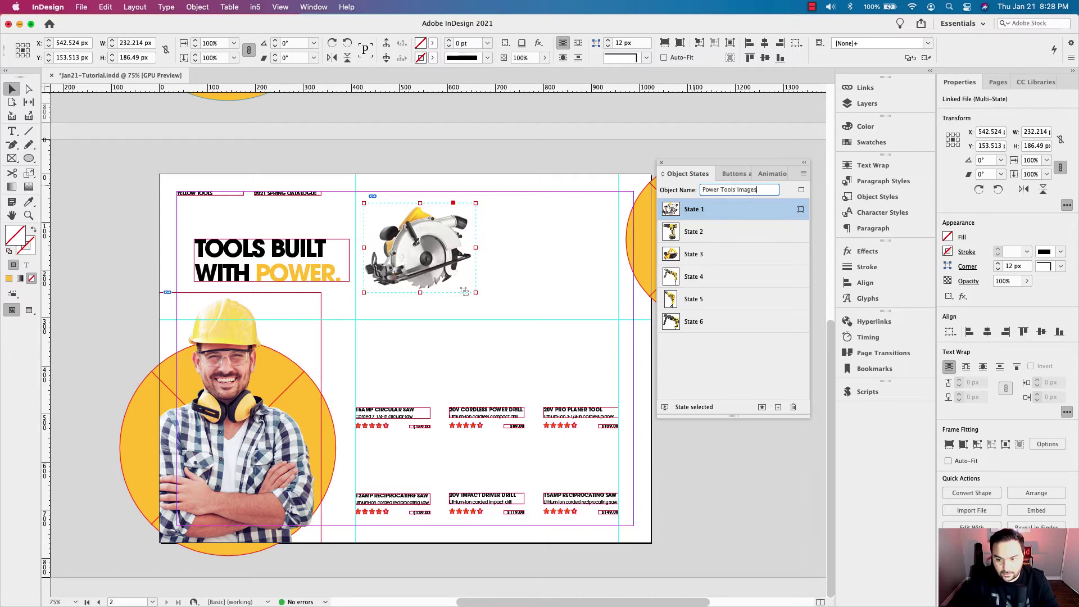
pyautogui.click(488, 251)
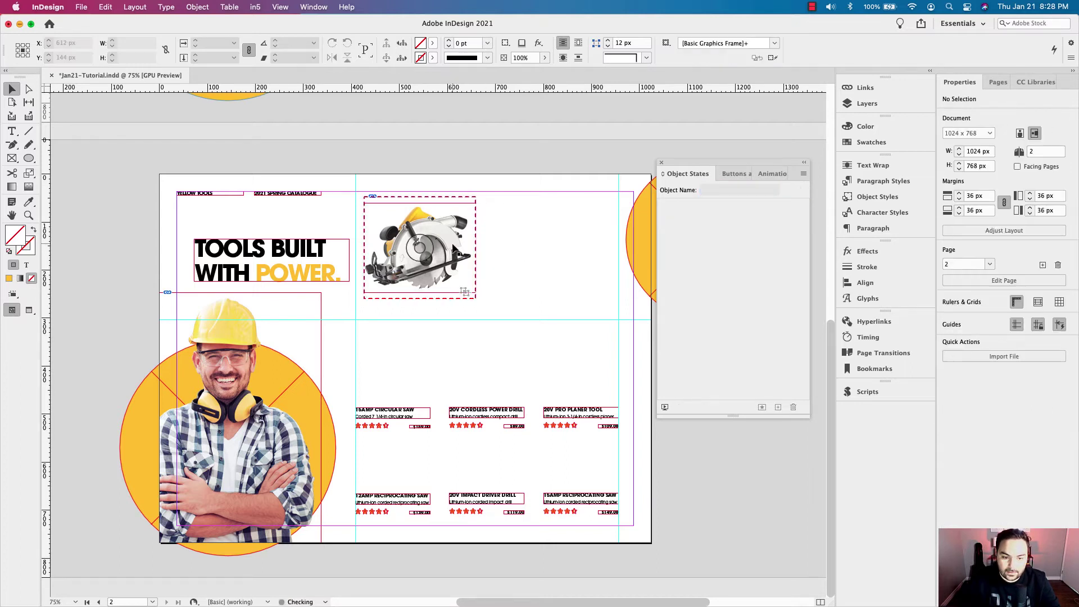
# Step: Move the multi-state tool image slightly down and right of its original spot beside the headline, checking its placement in Preview mode
pyautogui.click(487, 249)
pyautogui.moveTo(448, 266); pyautogui.dragTo(491, 282)
pyautogui.click(507, 279)
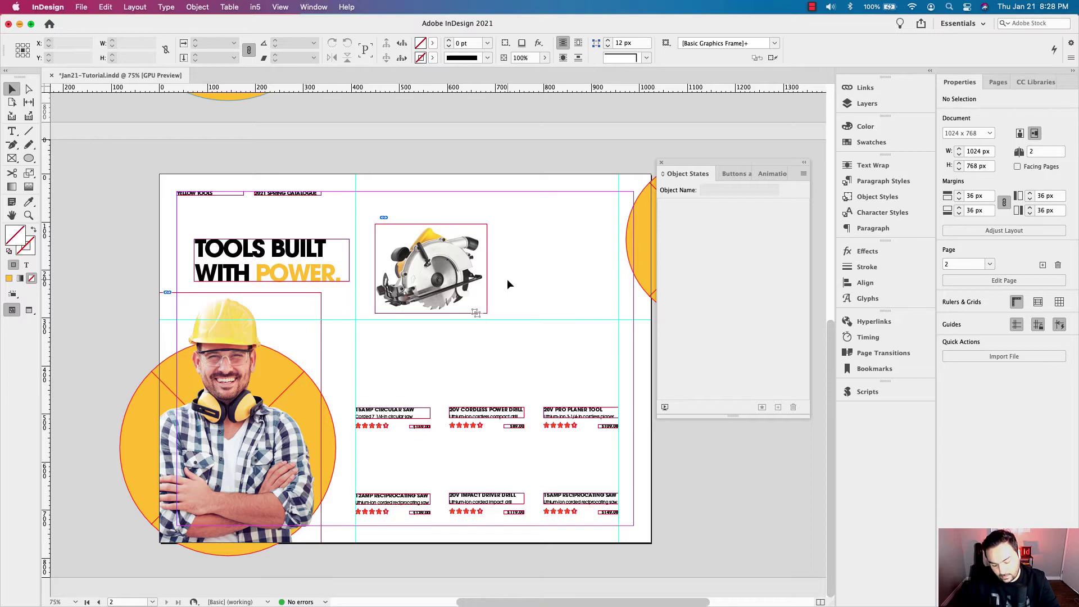
pyautogui.press('w')
pyautogui.moveTo(470, 274)
pyautogui.mouseDown()
pyautogui.moveTo(484, 296)
pyautogui.moveTo(459, 283)
pyautogui.mouseUp()
pyautogui.click(522, 291)
pyautogui.click(531, 286)
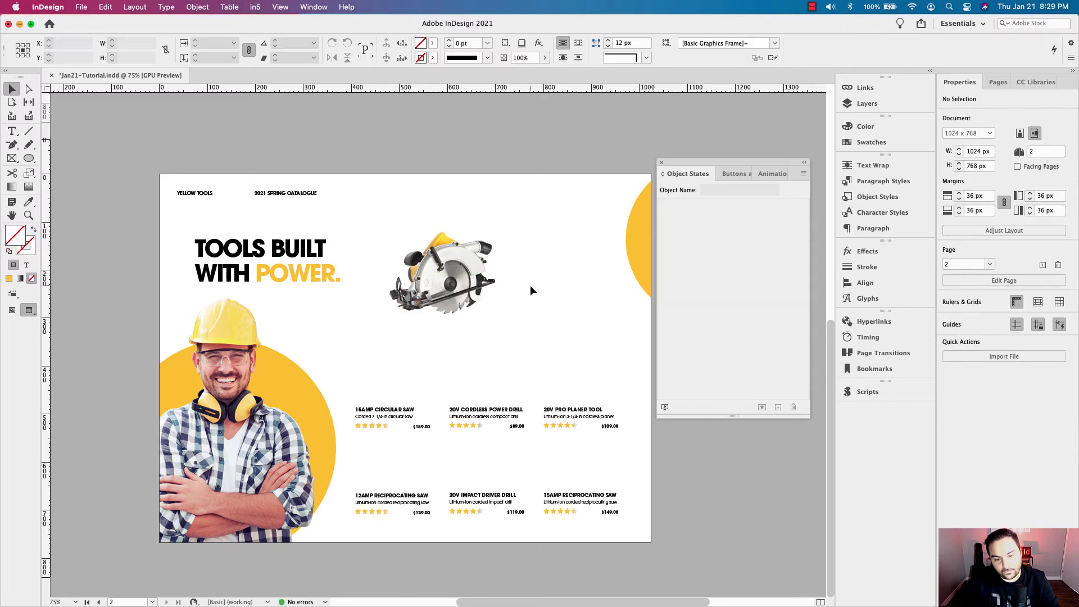
pyautogui.press('w')
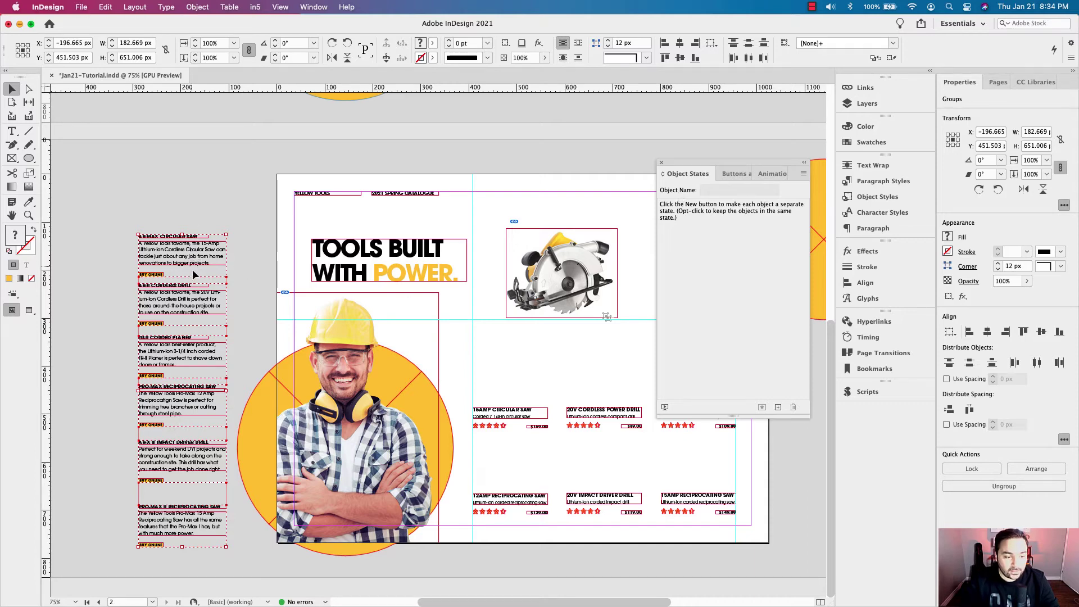
# Step: Align the six product description groups by vertical centers and move the stack beside the circular saw to about X 841, Y 202 px
pyautogui.press('super+equal')
pyautogui.press('super+equal')
pyautogui.moveTo(186, 291); pyautogui.dragTo(270, 197)
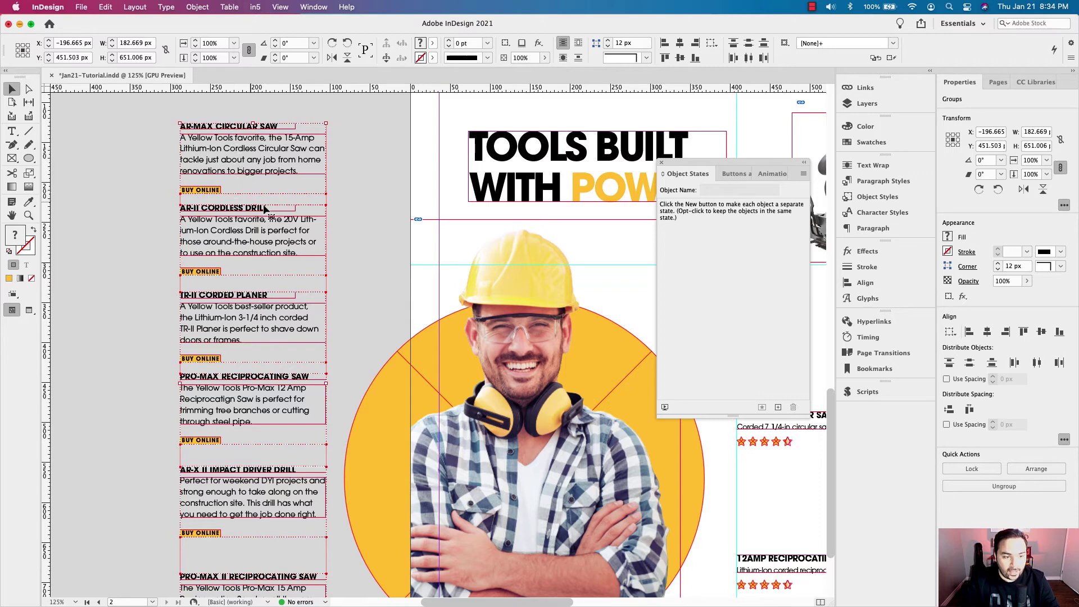
pyautogui.click(679, 59)
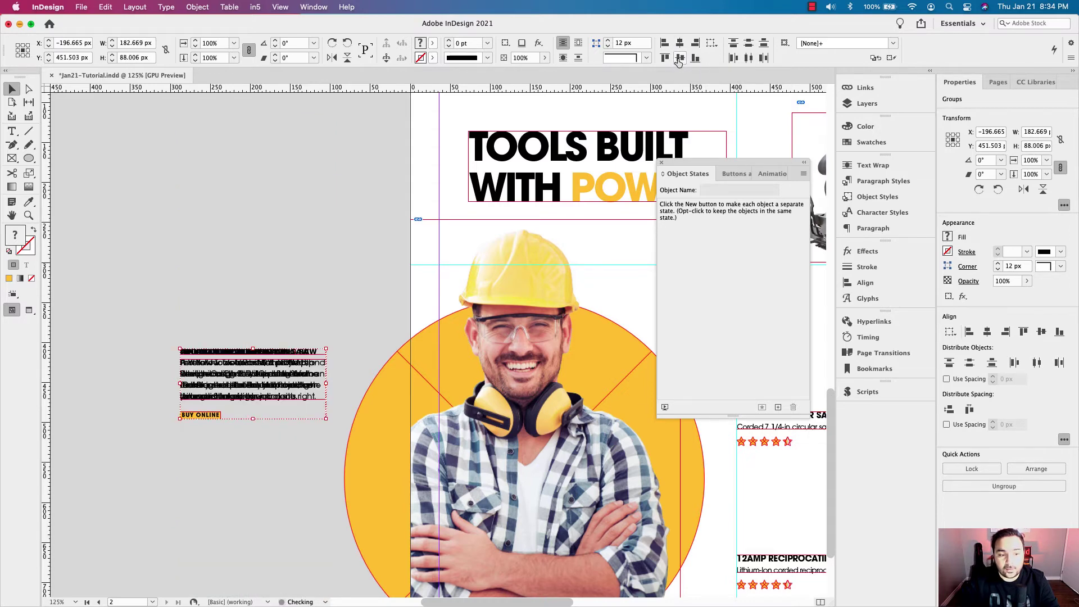
pyautogui.hscroll(3, 346, 313)
pyautogui.moveTo(215, 354); pyautogui.dragTo(503, 224)
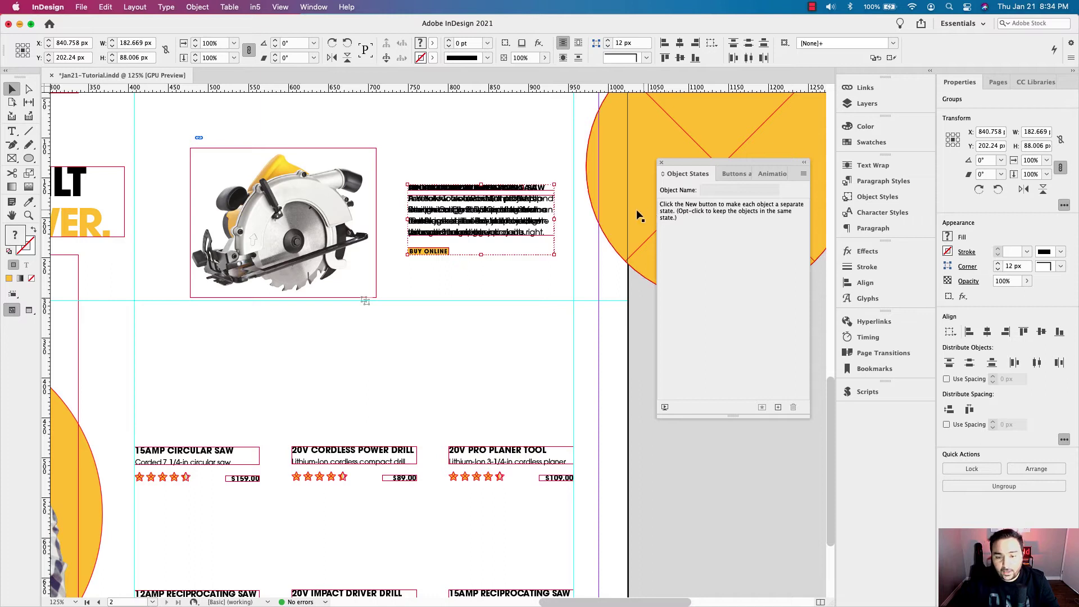
# Step: Convert the stacked product descriptions into a multi-state object and preview States 1 through 6
pyautogui.click(778, 408)
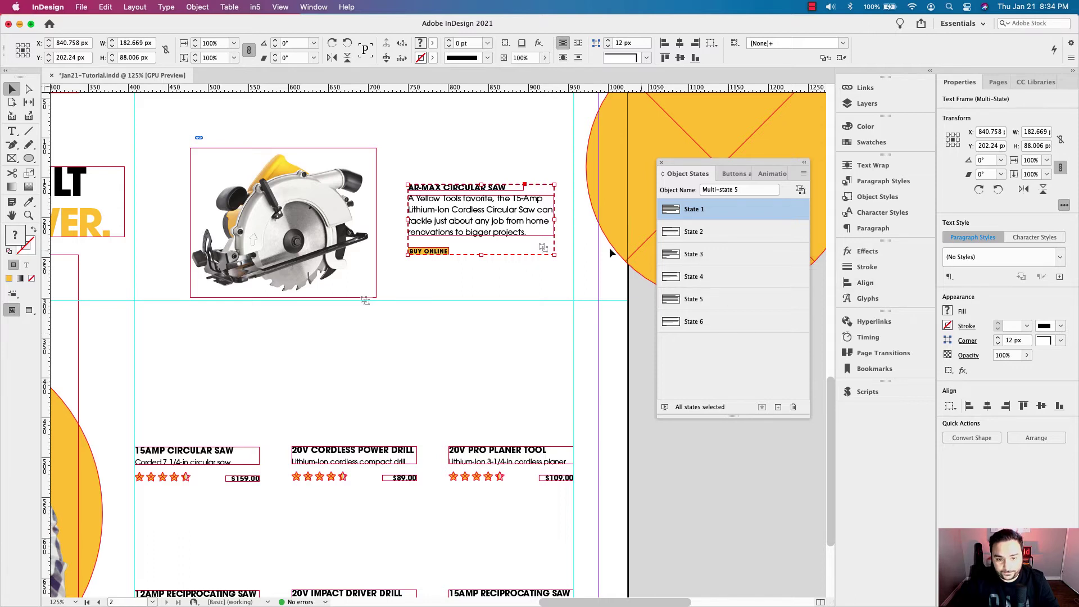
pyautogui.click(673, 235)
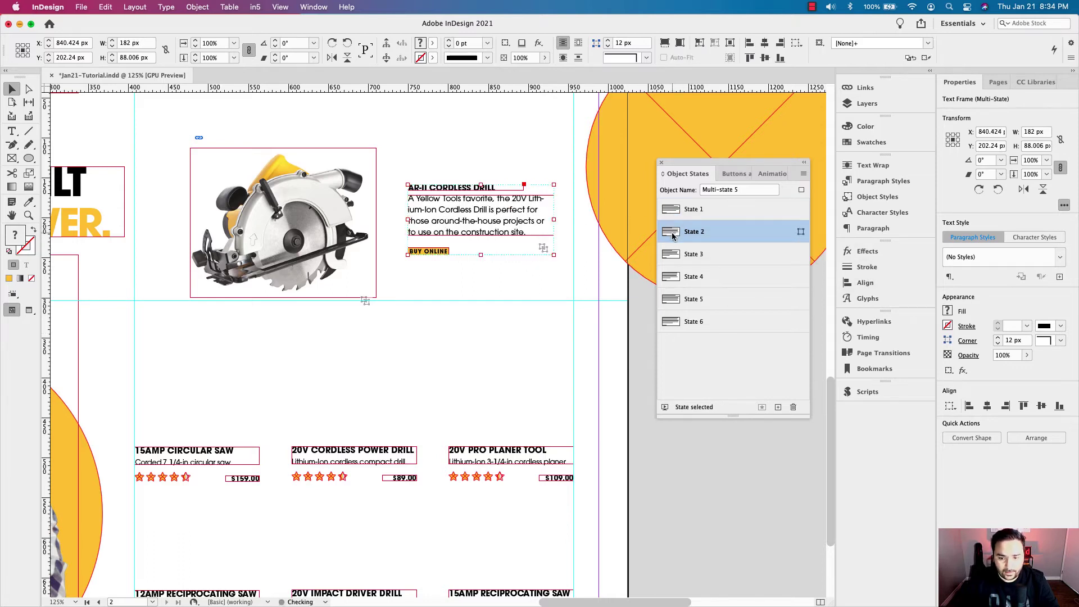
pyautogui.click(700, 259)
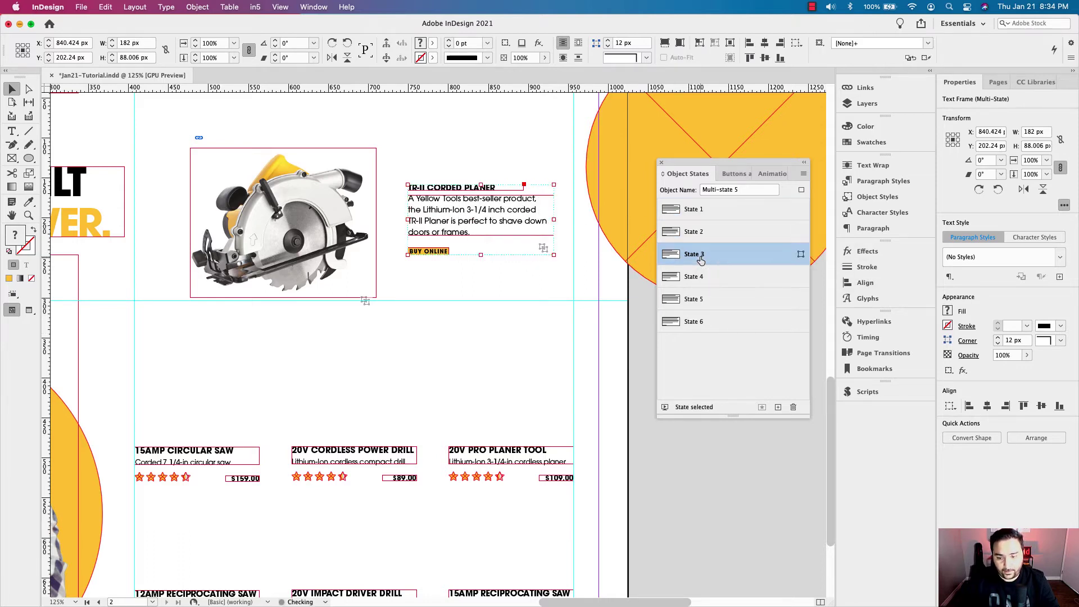
pyautogui.click(692, 212)
pyautogui.click(692, 241)
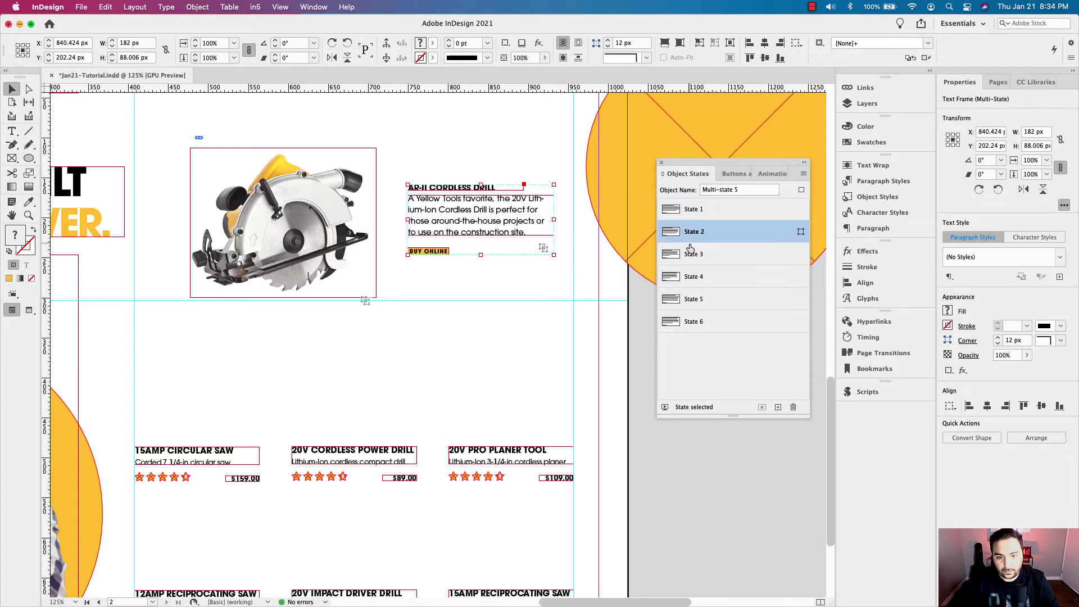
pyautogui.click(692, 255)
pyautogui.click(691, 279)
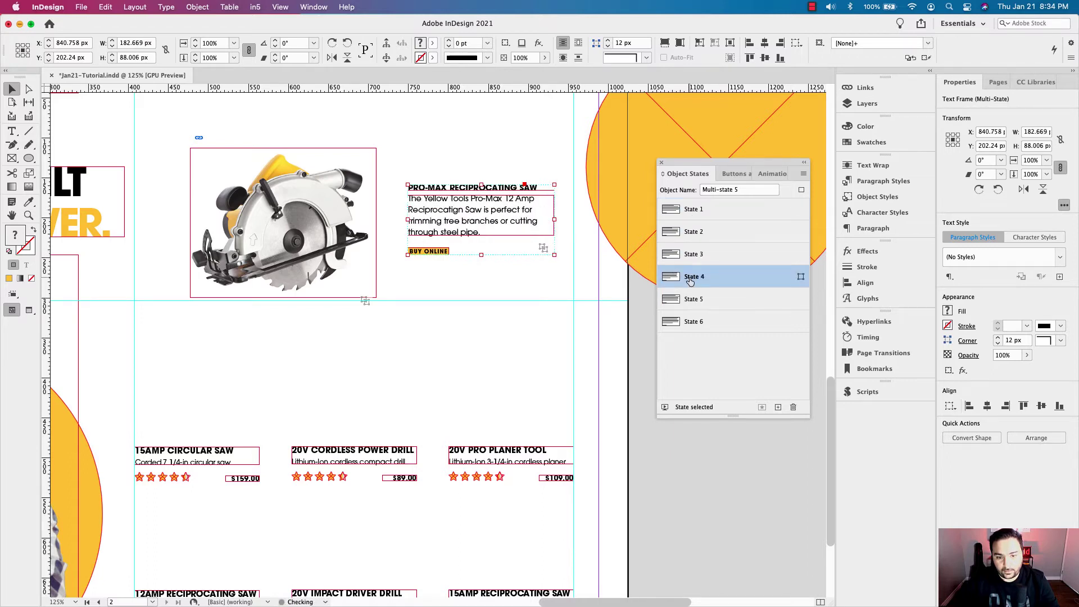
pyautogui.click(689, 303)
pyautogui.click(689, 322)
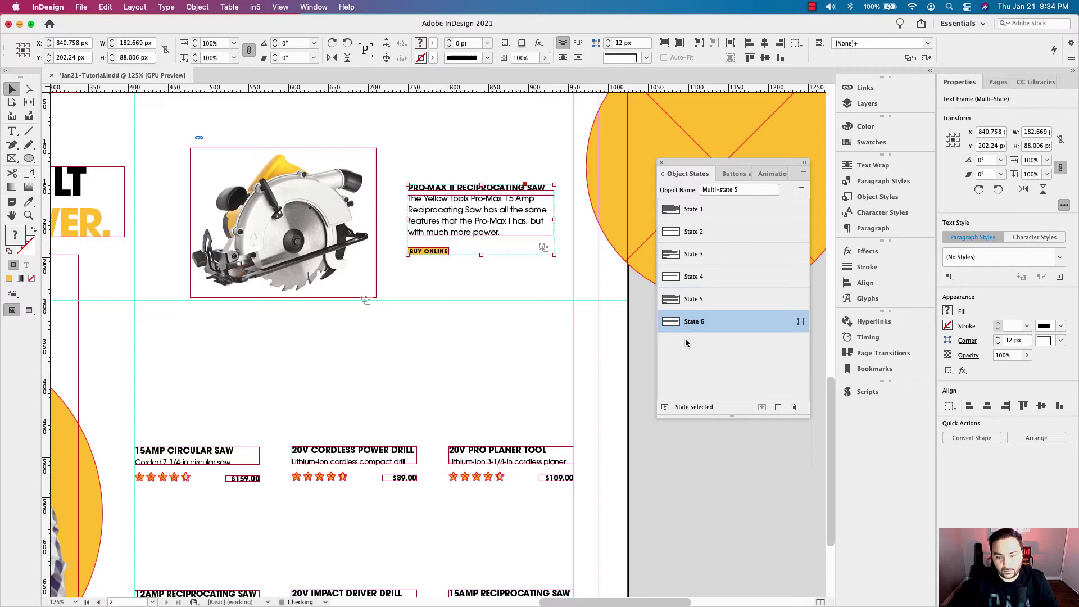
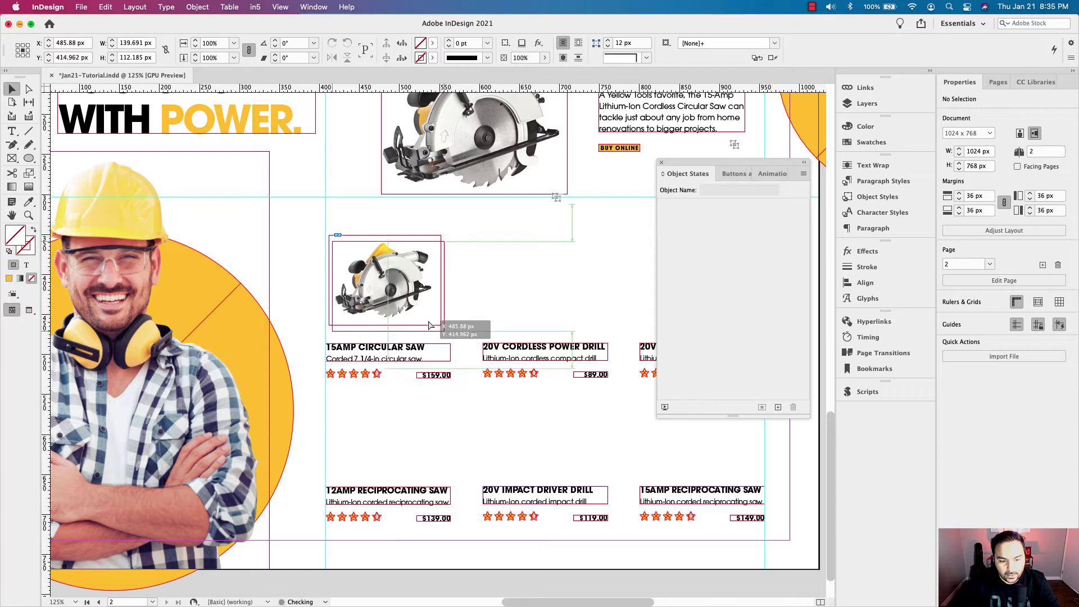
# Step: Place the cordless drill image in a frame about 118 by 120 px above the 20V Cordless Power Drill text
pyautogui.click(474, 320)
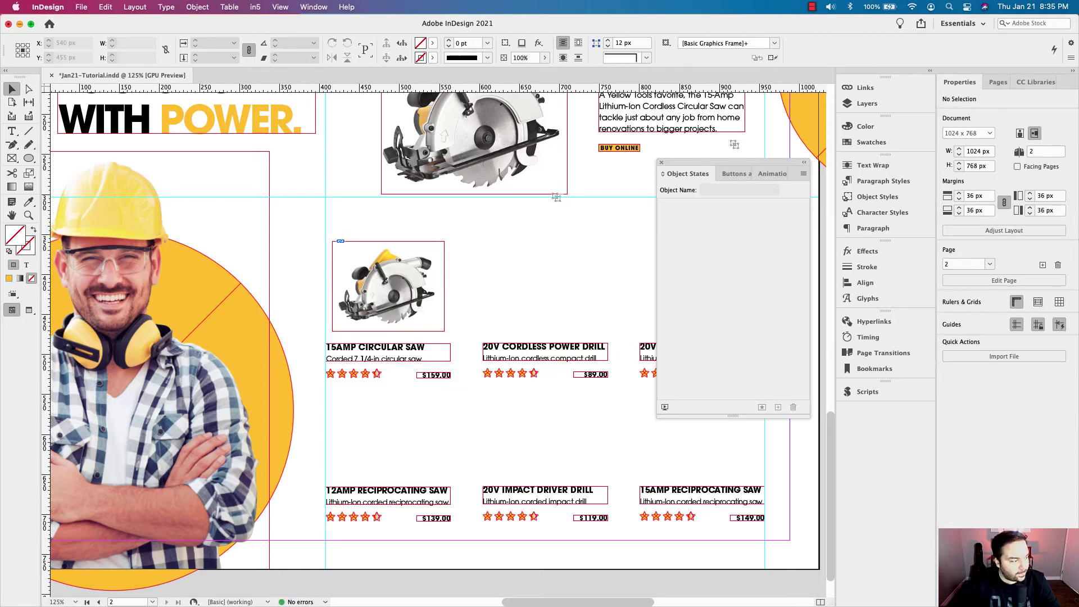
pyautogui.moveTo(452, 275); pyautogui.dragTo(518, 278)
pyautogui.moveTo(478, 239); pyautogui.dragTo(426, 297)
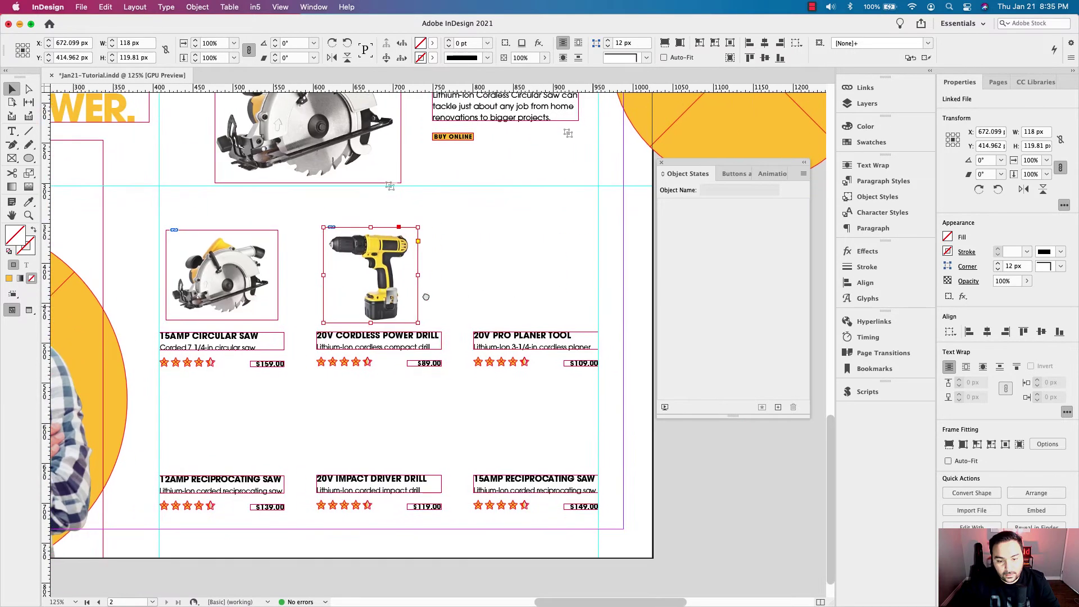
pyautogui.click(426, 297)
# Step: Place the planer image in a frame about 129 by 103 px above the 20V Pro Planer Tool text, scaling the image to about 33%
pyautogui.moveTo(492, 275); pyautogui.dragTo(493, 279)
pyautogui.moveTo(467, 237); pyautogui.dragTo(572, 306)
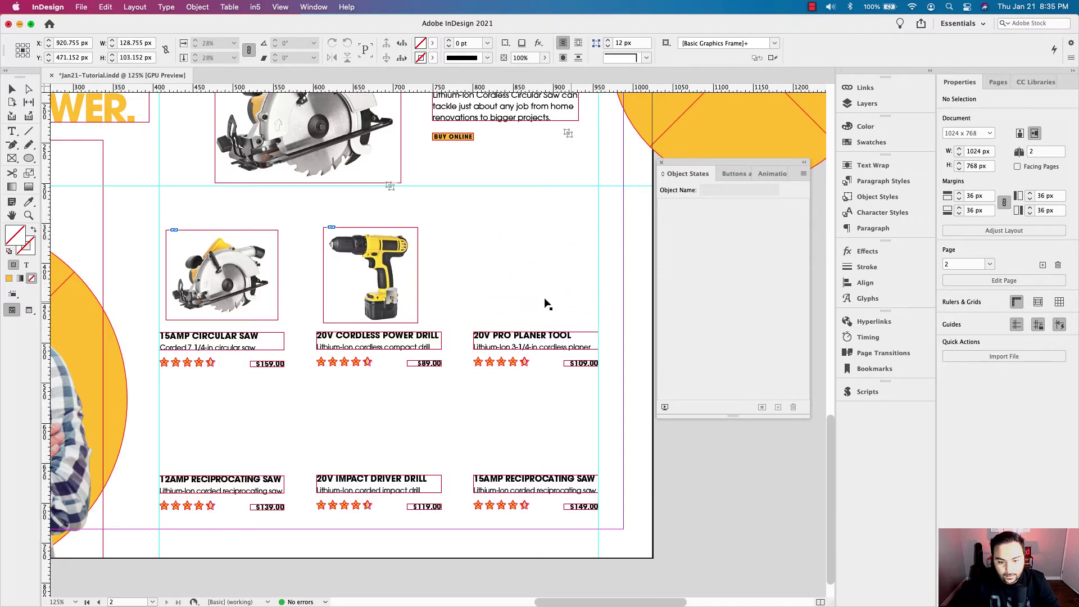
pyautogui.press('super+alt+shift+c')
pyautogui.click(595, 292)
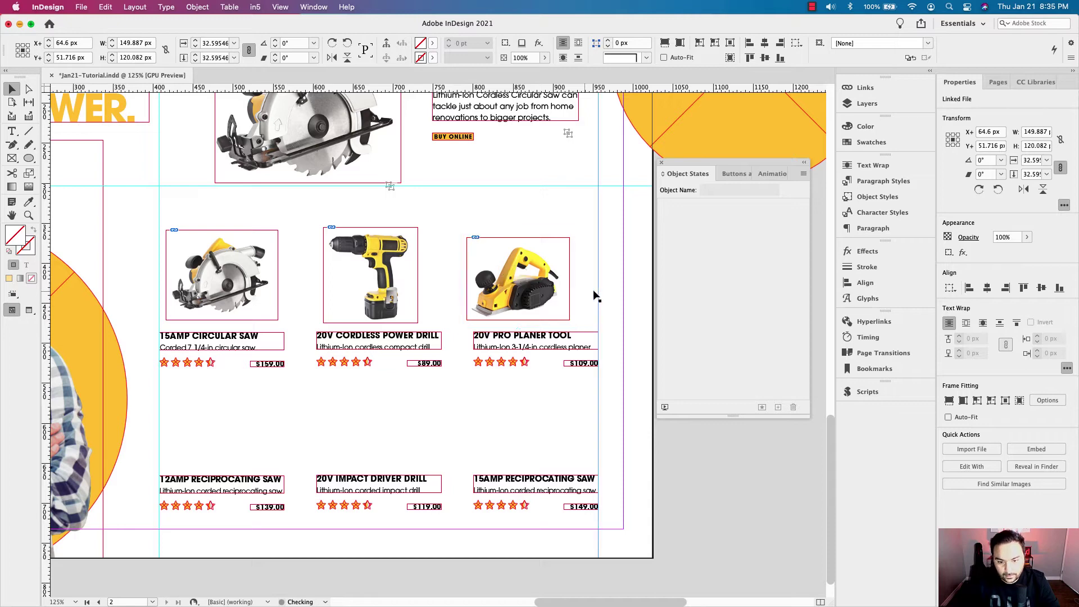
pyautogui.moveTo(568, 299); pyautogui.dragTo(579, 299)
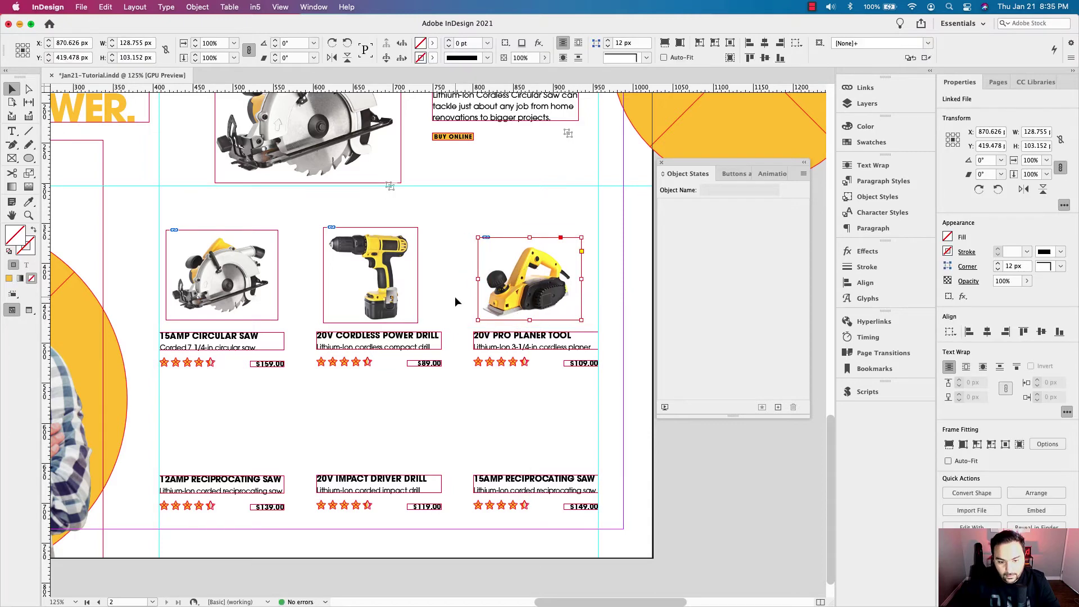
# Step: Place the reciprocating saw image in a frame about 148 by 112 px above the 12AMP Reciprocating Saw text
pyautogui.hscroll(-3, 455, 302)
pyautogui.scroll(-1, 456, 302)
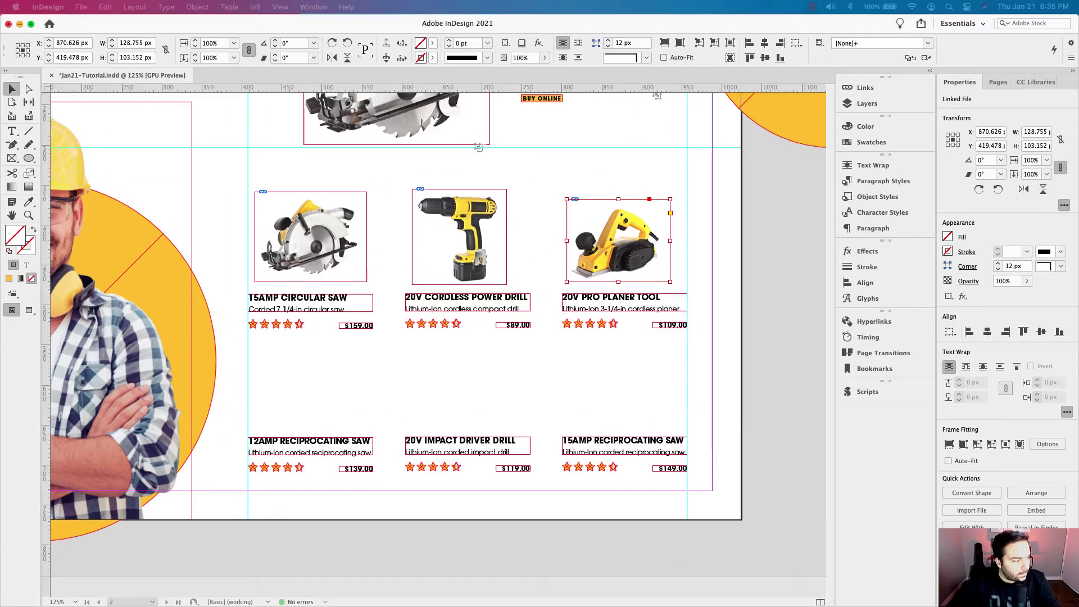
pyautogui.moveTo(90, 365); pyautogui.dragTo(291, 384)
pyautogui.moveTo(258, 353); pyautogui.dragTo(330, 394)
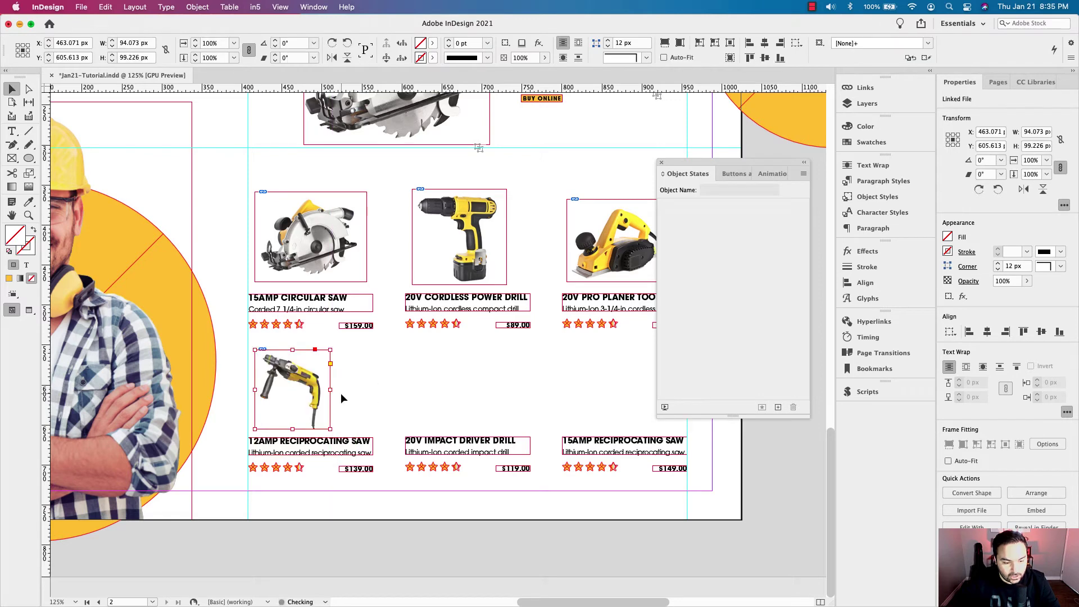
pyautogui.moveTo(330, 393); pyautogui.dragTo(374, 393)
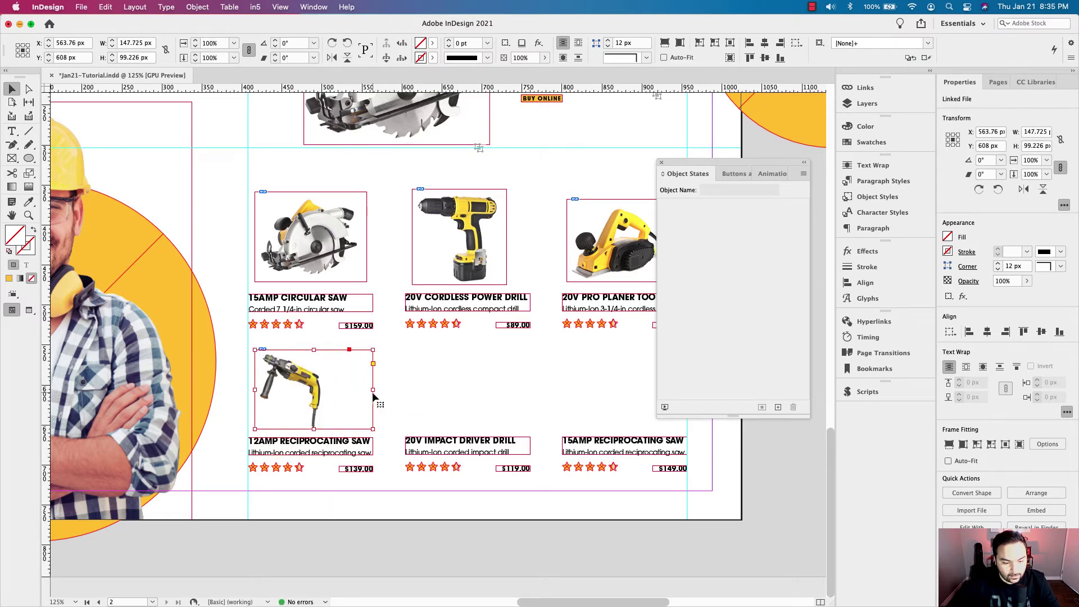
pyautogui.moveTo(315, 350); pyautogui.dragTo(315, 340)
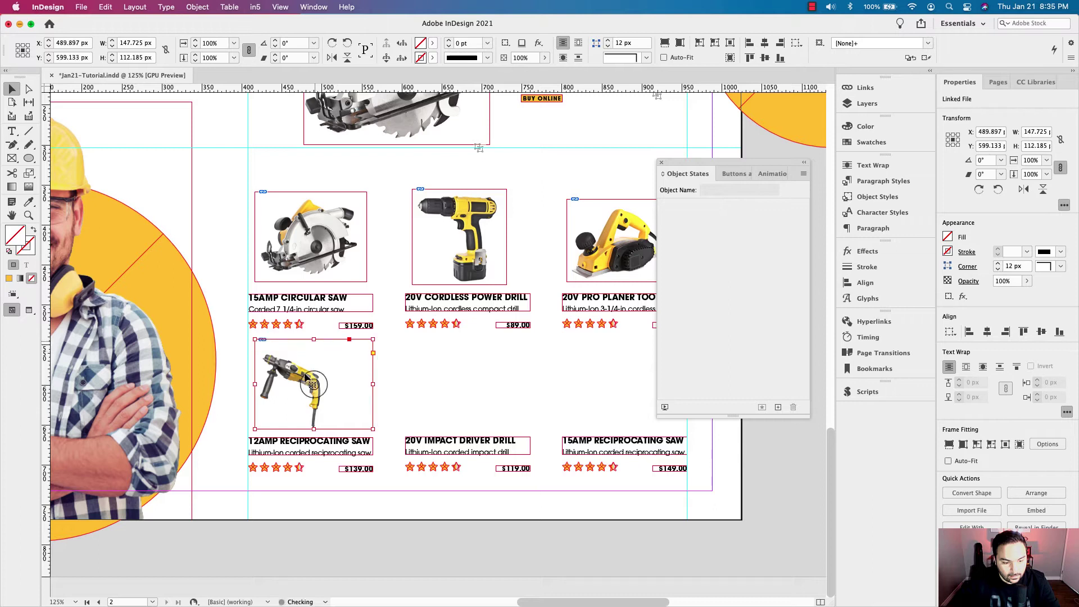
# Step: Scale the reciprocating saw image to about 26% and reposition it within its frame
pyautogui.click(310, 377)
pyautogui.press('super+alt+period')
pyautogui.press('super+alt+period')
pyautogui.press('super+alt+period')
pyautogui.press('super+alt+period')
pyautogui.hotkey('shift', 'Right')
pyautogui.hotkey('shift', 'Right')
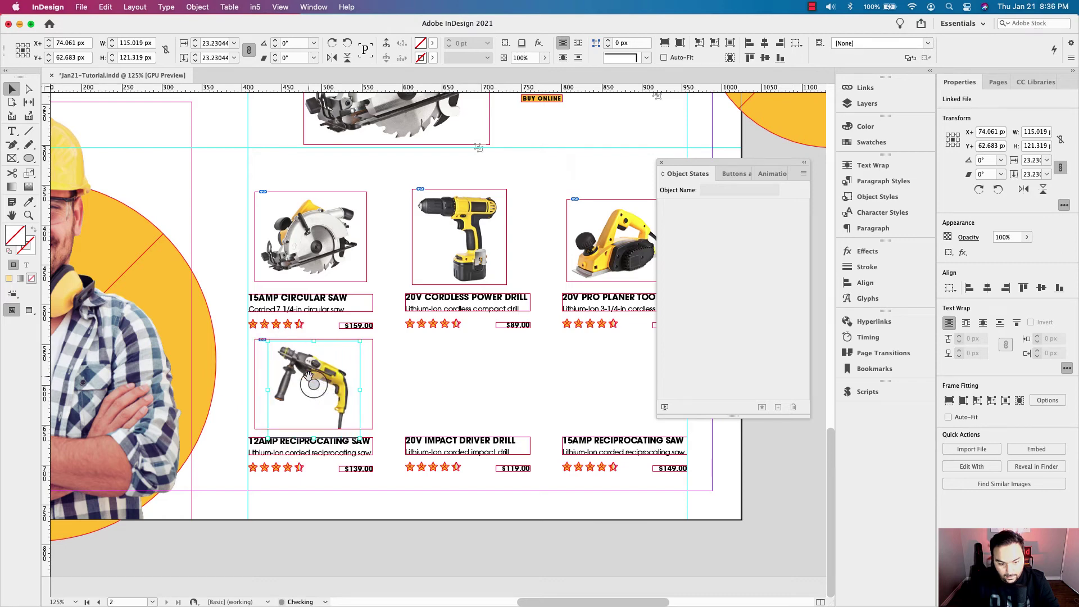
pyautogui.press('super+alt+period')
pyautogui.press('super+alt+period')
pyautogui.press('Left')
pyautogui.press('Down')
pyautogui.press('Down')
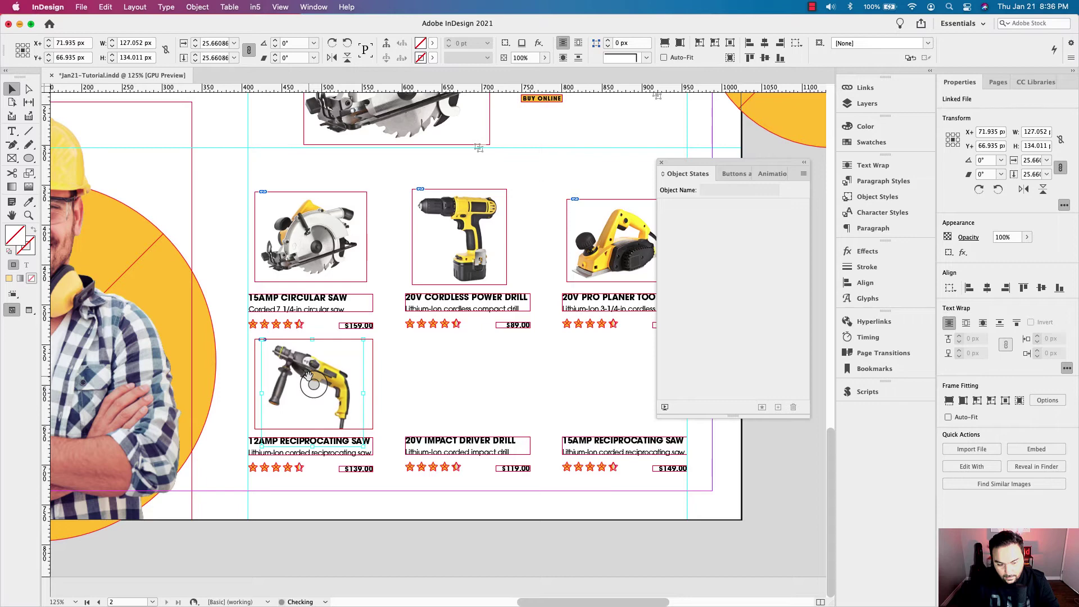
pyautogui.click(372, 389)
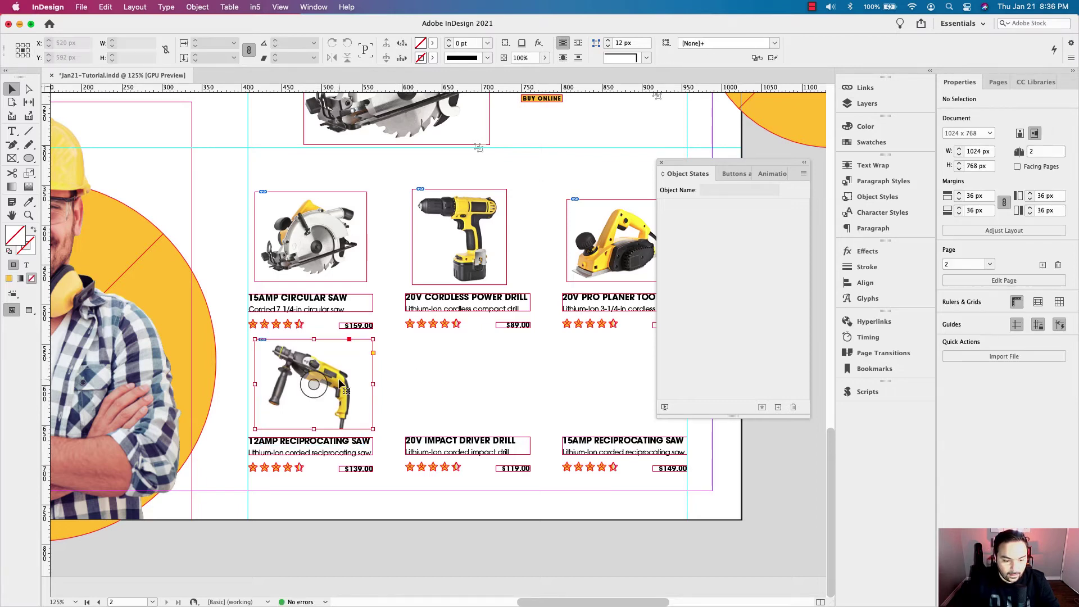
# Step: Duplicate the reciprocating saw frame above the 20V Impact Driver Drill and 15AMP Reciprocating Saw texts
pyautogui.moveTo(332, 371); pyautogui.dragTo(487, 372)
pyautogui.hscroll(2, 502, 380)
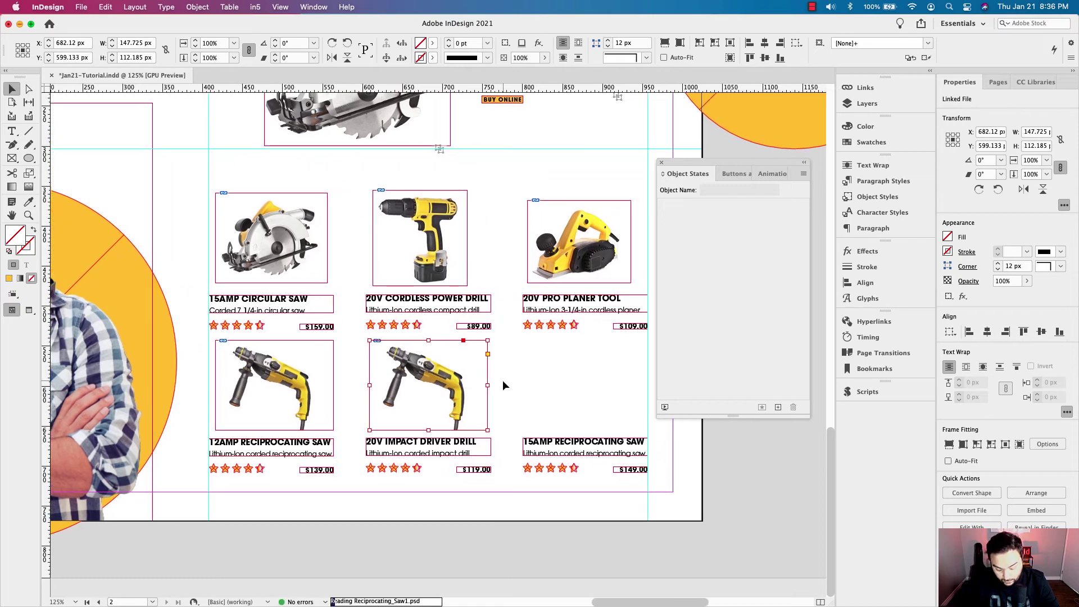
pyautogui.moveTo(423, 362); pyautogui.dragTo(575, 363)
# Step: Replace the image above 20V Impact Driver Drill with the impact drill, scale it to about 23%, and preview the page without guides
pyautogui.press('super+Tab')
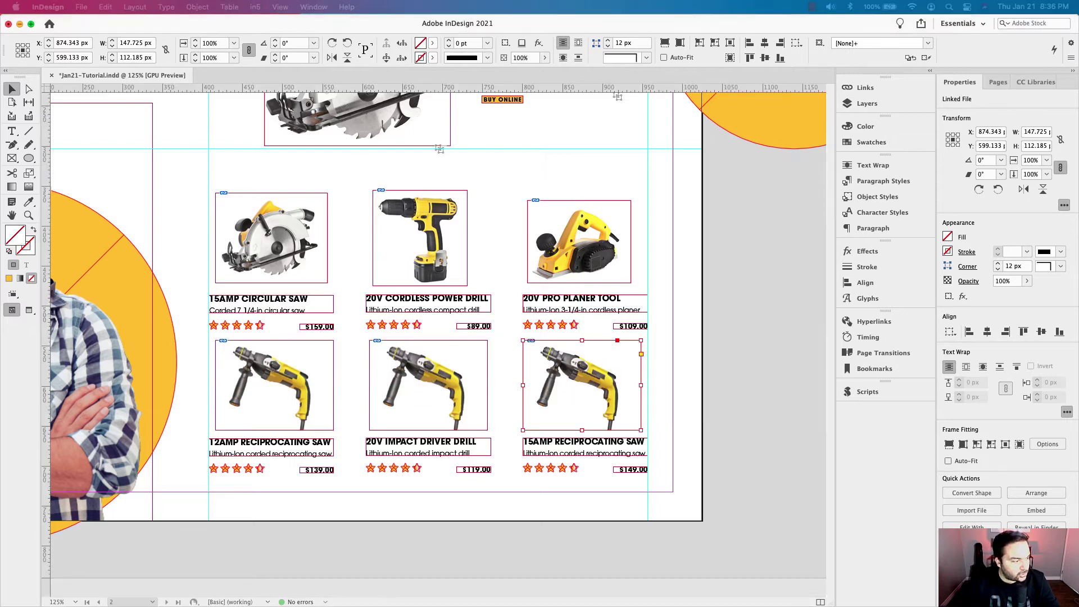
pyautogui.press('super+Tab')
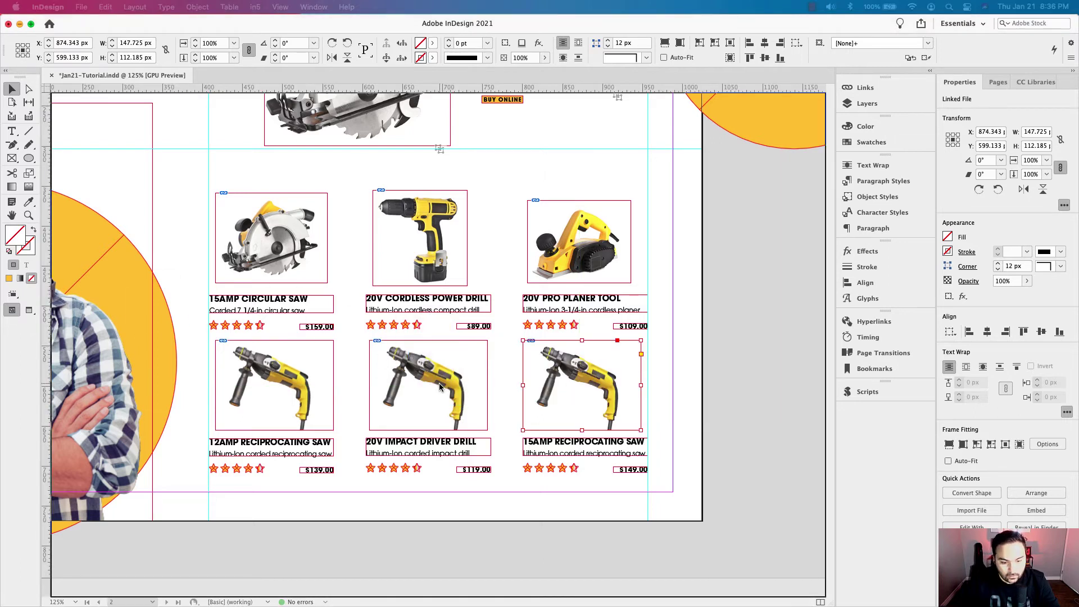
pyautogui.moveTo(441, 387); pyautogui.dragTo(440, 387)
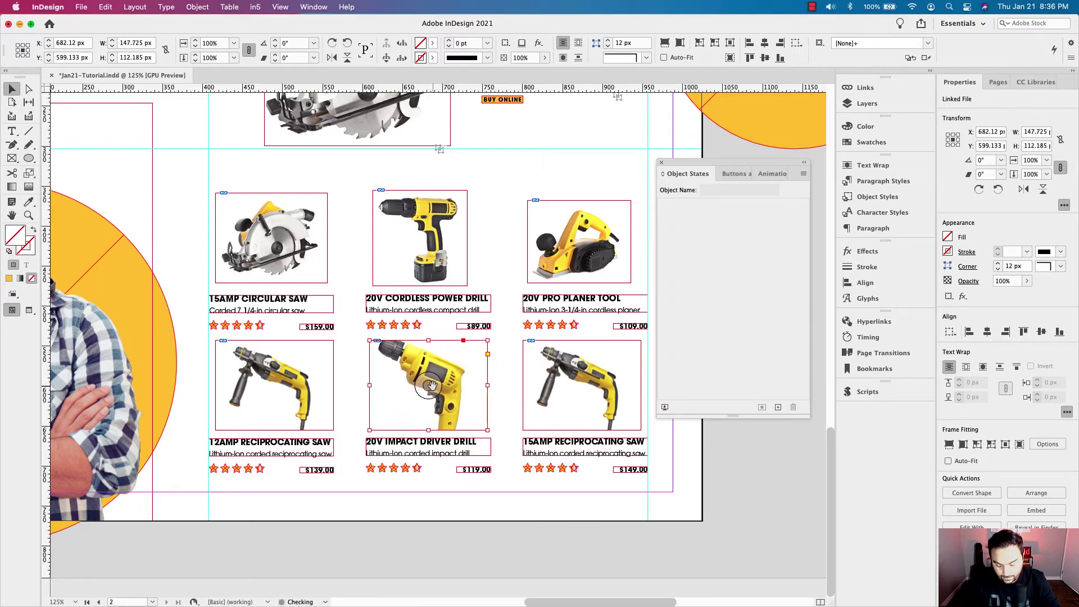
pyautogui.click(430, 386)
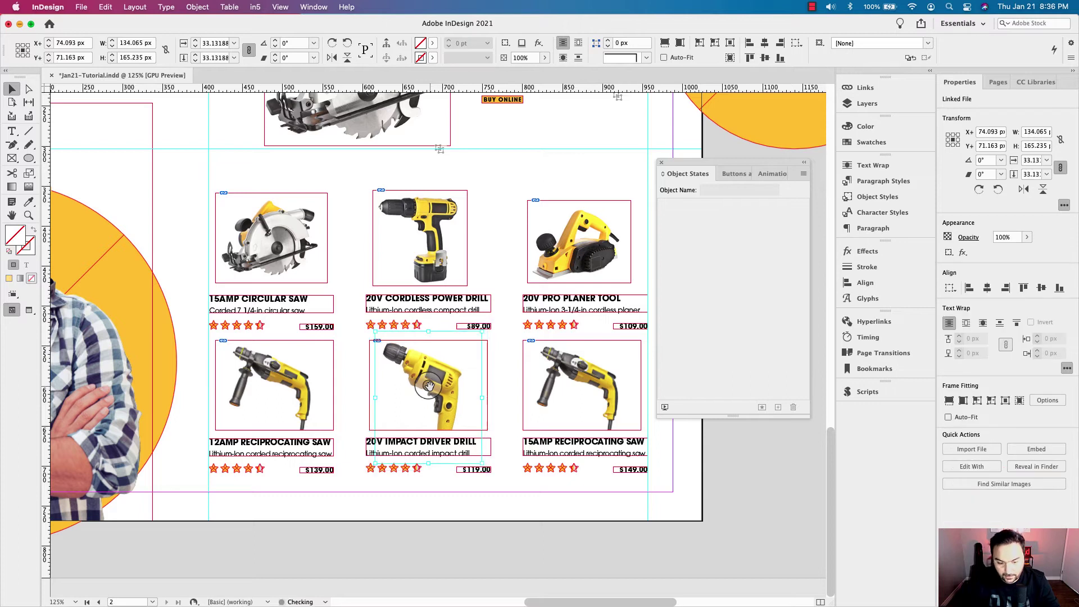
pyautogui.press('super+alt+comma')
pyautogui.press('super+alt+comma')
pyautogui.press('super+alt+comma')
pyautogui.press('super+alt+comma')
pyautogui.press('super+alt+comma')
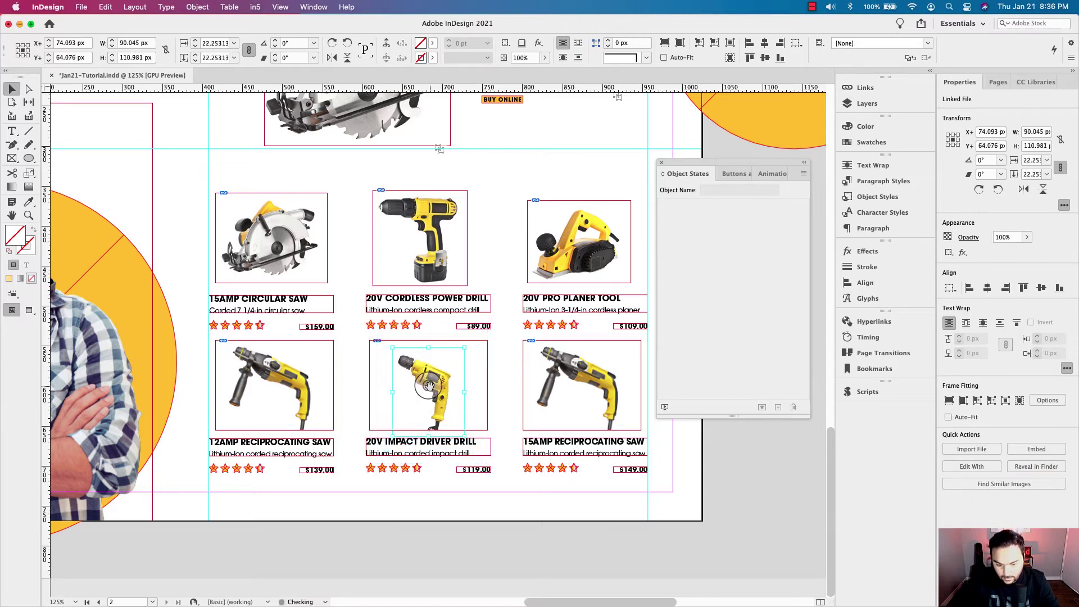
pyautogui.press('super+alt+period')
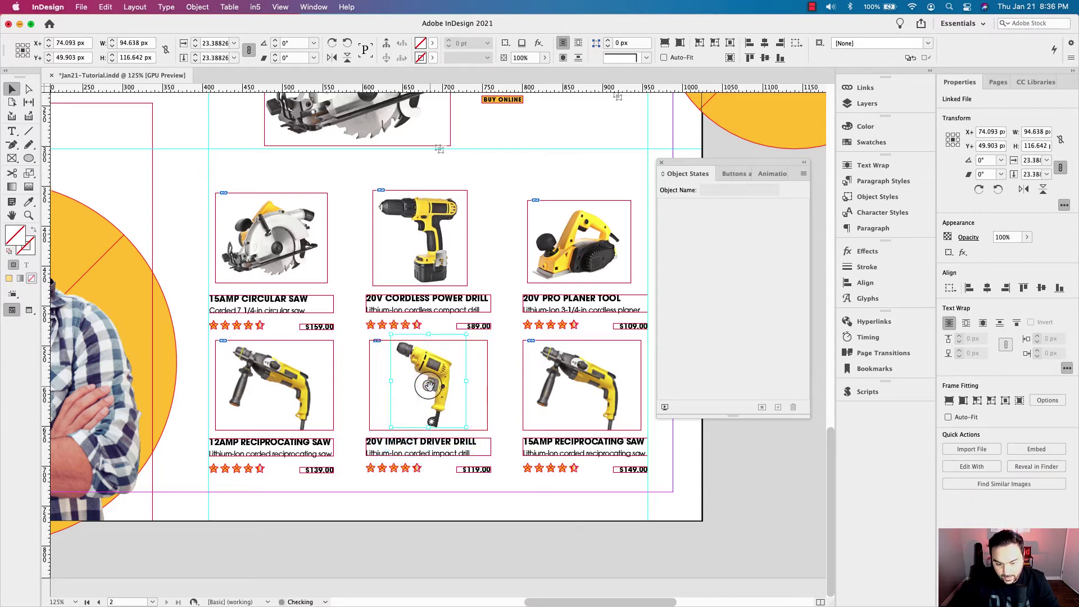
pyautogui.click(498, 364)
pyautogui.press('w')
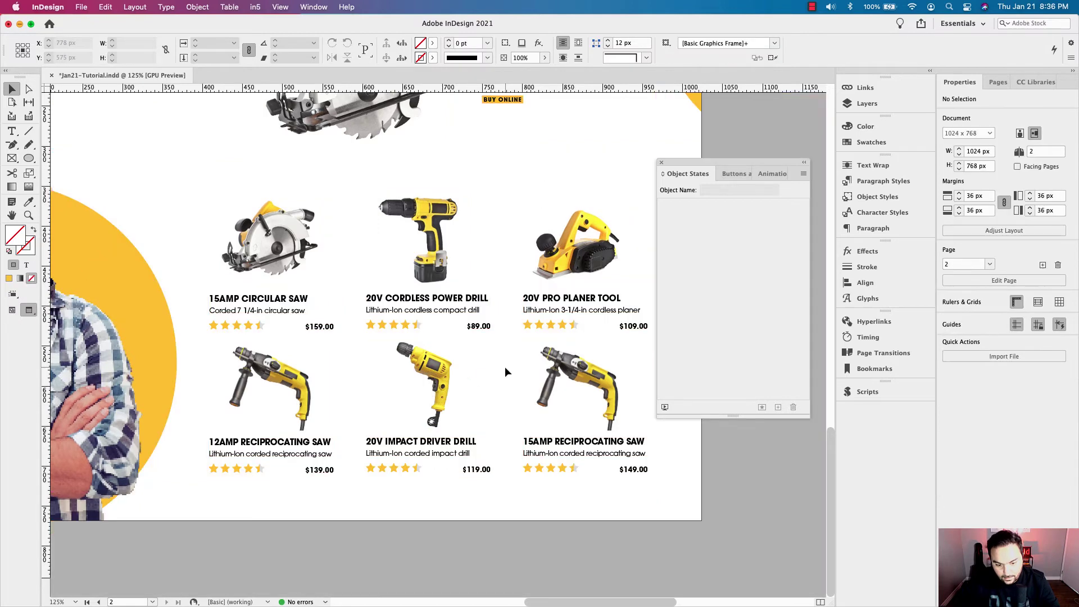
# Step: Replace the image above 15AMP Reciprocating Saw with the second reciprocating saw, scaled to about 25% and shifted up and left in its frame
pyautogui.click(584, 386)
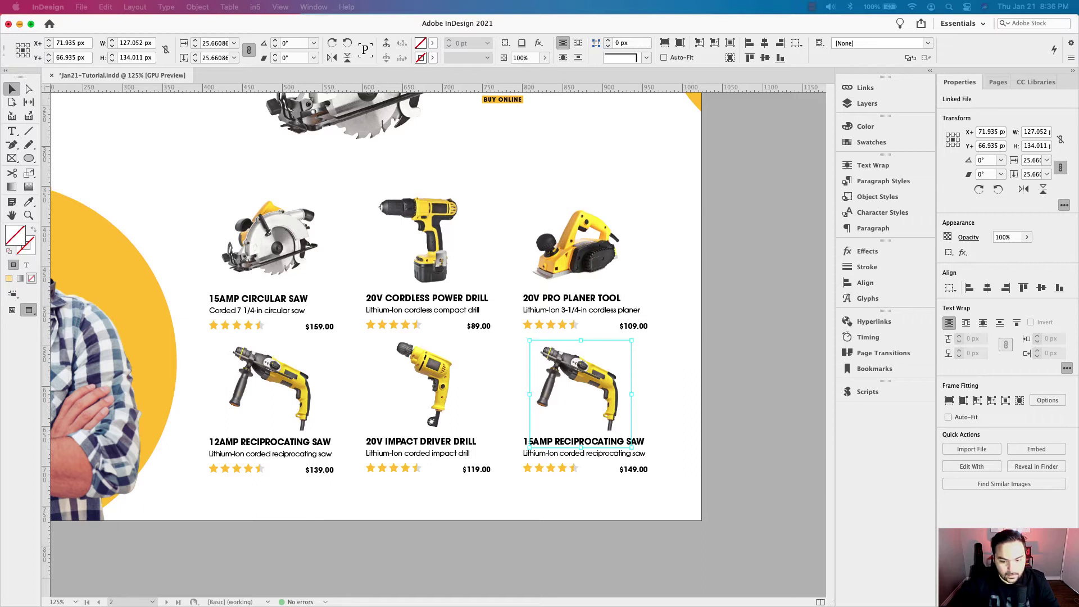
pyautogui.click(588, 384)
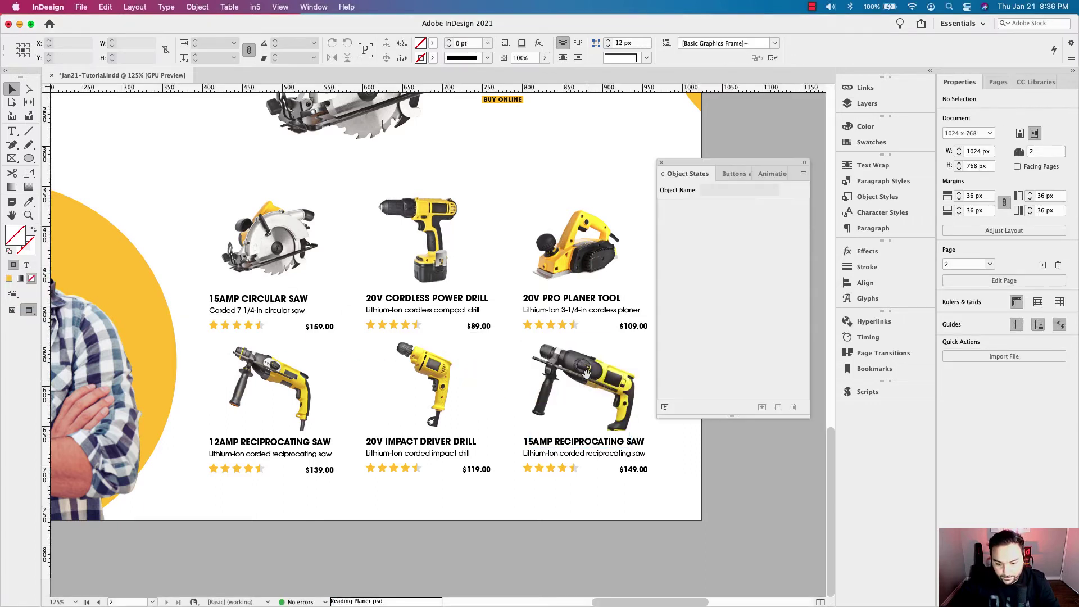
pyautogui.click(581, 386)
pyautogui.press('super+alt+comma')
pyautogui.press('super+alt+comma')
pyautogui.press('super+alt+comma')
pyautogui.press('super+alt+comma')
pyautogui.hotkey('shift', 'Up')
pyautogui.press('Left')
pyautogui.press('Left')
pyautogui.press('Left')
pyautogui.press('Left')
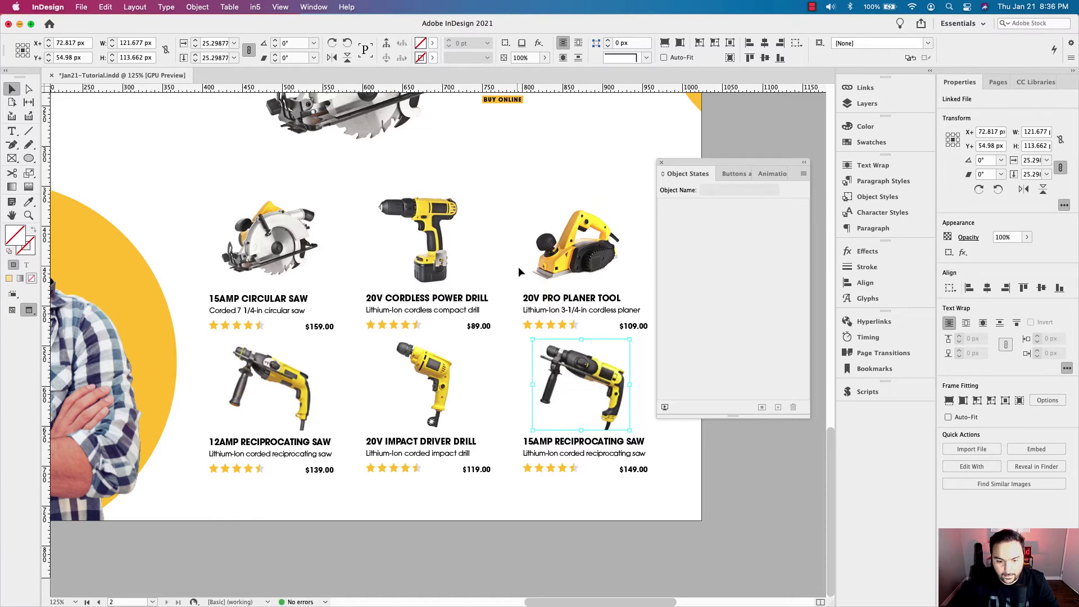
pyautogui.click(674, 236)
# Step: Scale the impact drill image to about 26% and extend its frame upward to about 117 px high
pyautogui.moveTo(759, 166); pyautogui.dragTo(801, 163)
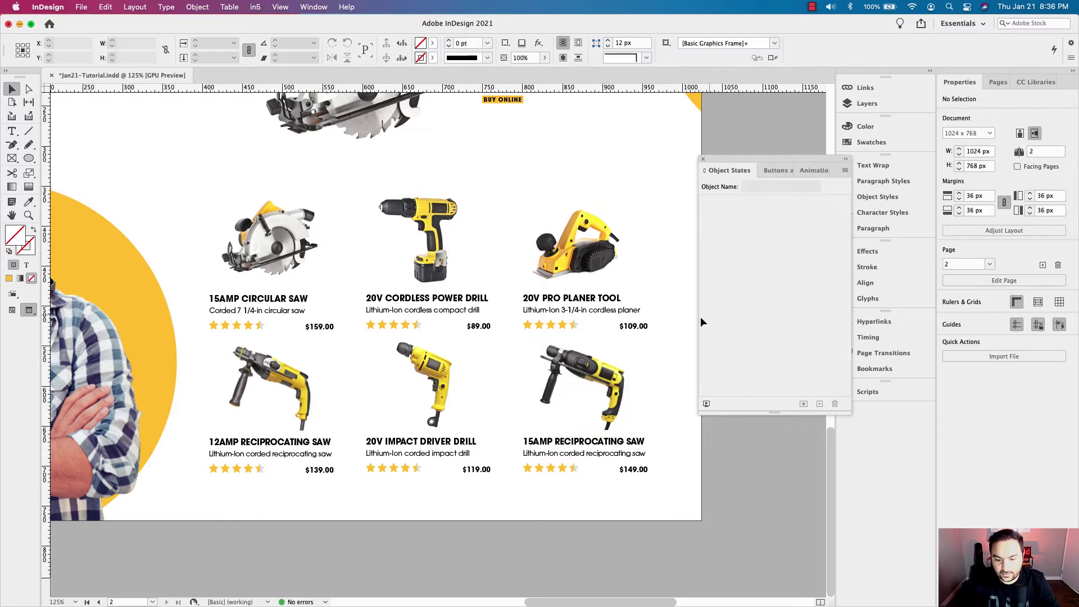
pyautogui.press('super+minus')
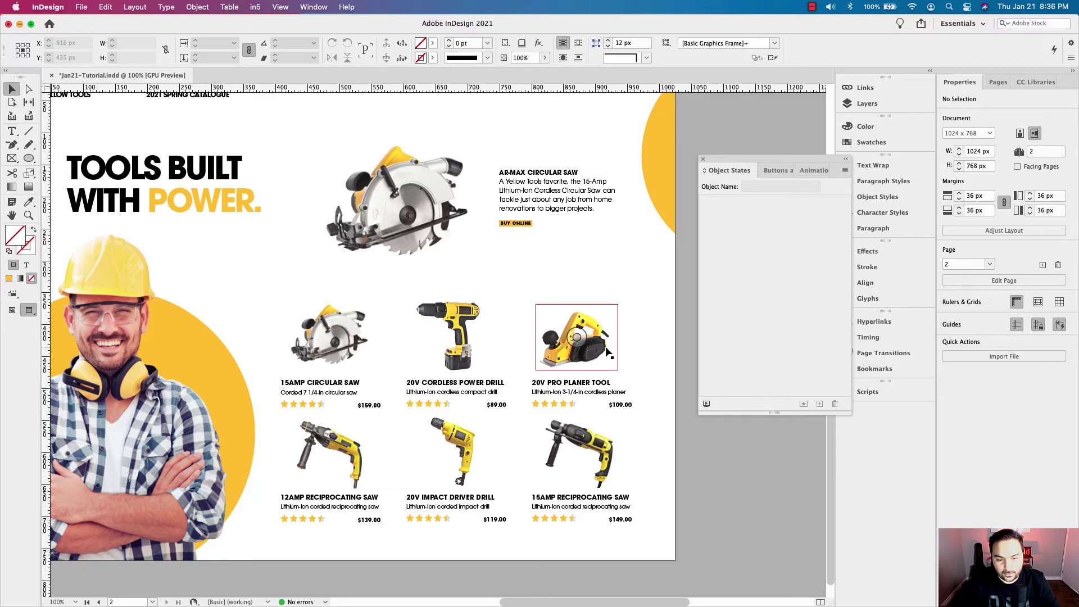
pyautogui.press('super+minus')
pyautogui.press('super+equal')
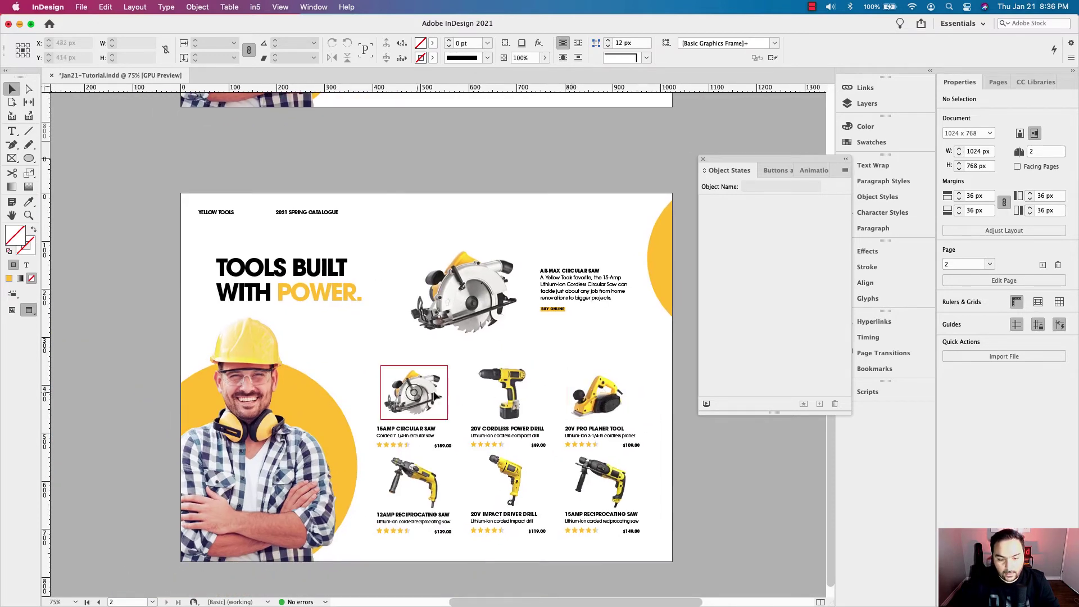
pyautogui.press('super+equal')
pyautogui.click(508, 480)
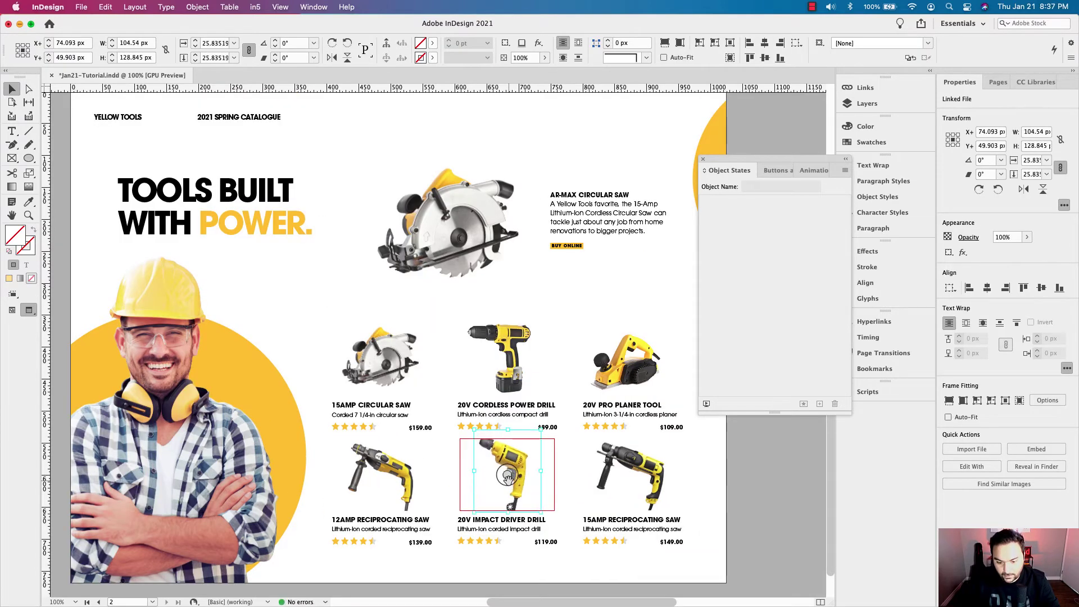
pyautogui.click(566, 482)
pyautogui.click(508, 479)
pyautogui.press('super+equal')
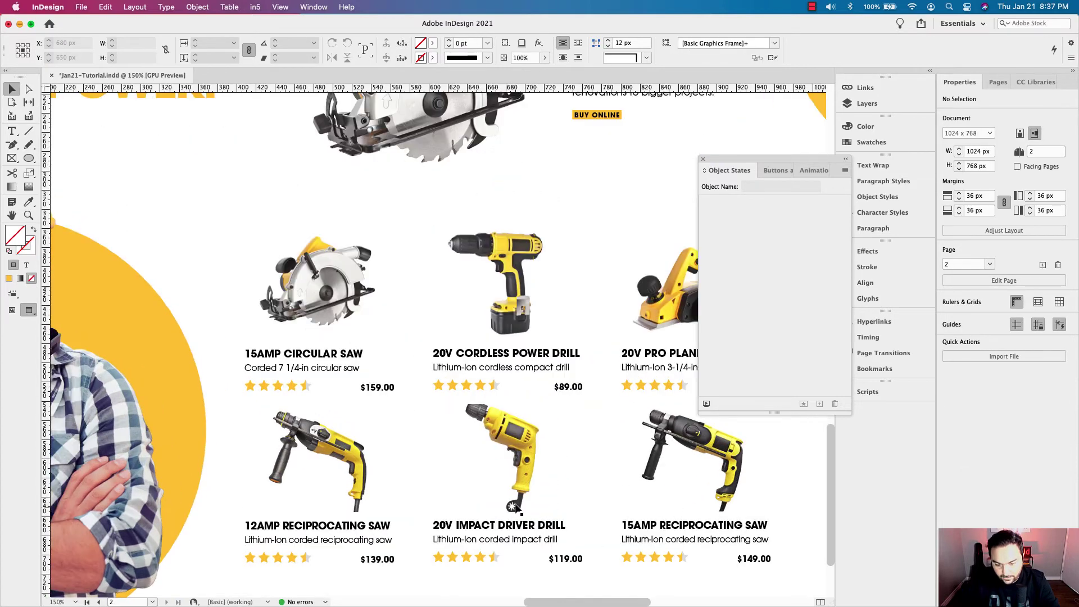
pyautogui.scroll(-2, 513, 441)
pyautogui.click(498, 336)
pyautogui.click(631, 357)
pyautogui.click(472, 330)
pyautogui.moveTo(501, 326); pyautogui.dragTo(501, 321)
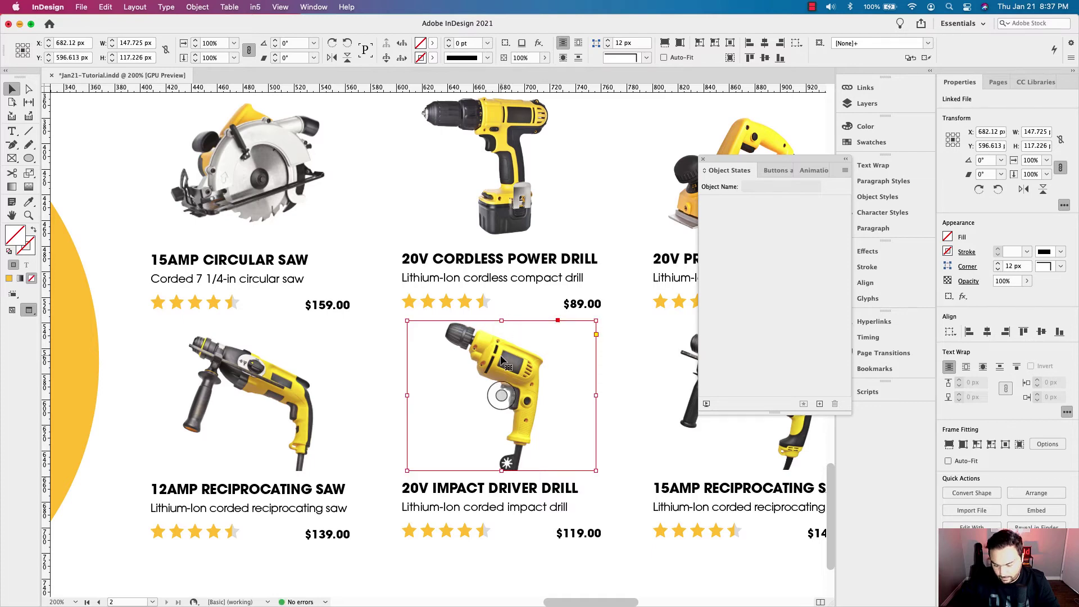
pyautogui.moveTo(502, 360); pyautogui.dragTo(502, 361)
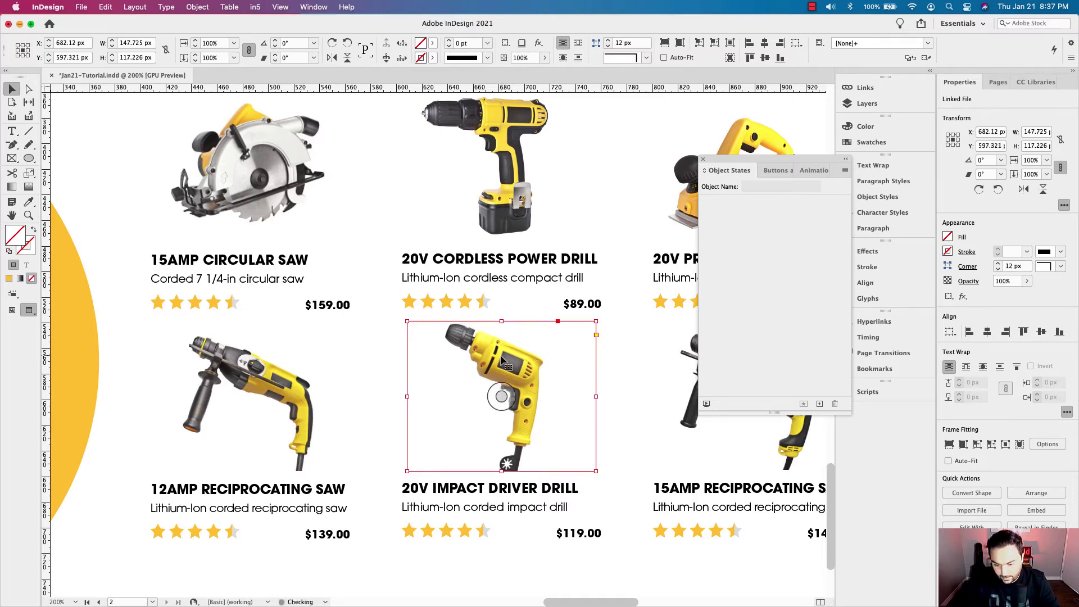
# Step: Move the upper row of three products, with their images and text, up by about 10 px
pyautogui.click(602, 434)
pyautogui.press('super+minus')
pyautogui.moveTo(613, 431); pyautogui.dragTo(497, 480)
pyautogui.moveTo(124, 253); pyautogui.dragTo(677, 366)
pyautogui.press('Up')
pyautogui.press('Up')
pyautogui.press('Up')
pyautogui.press('Up')
pyautogui.press('Up')
pyautogui.press('Up')
pyautogui.press('Up')
pyautogui.press('Up')
pyautogui.press('Up')
pyautogui.press('Up')
pyautogui.click(728, 436)
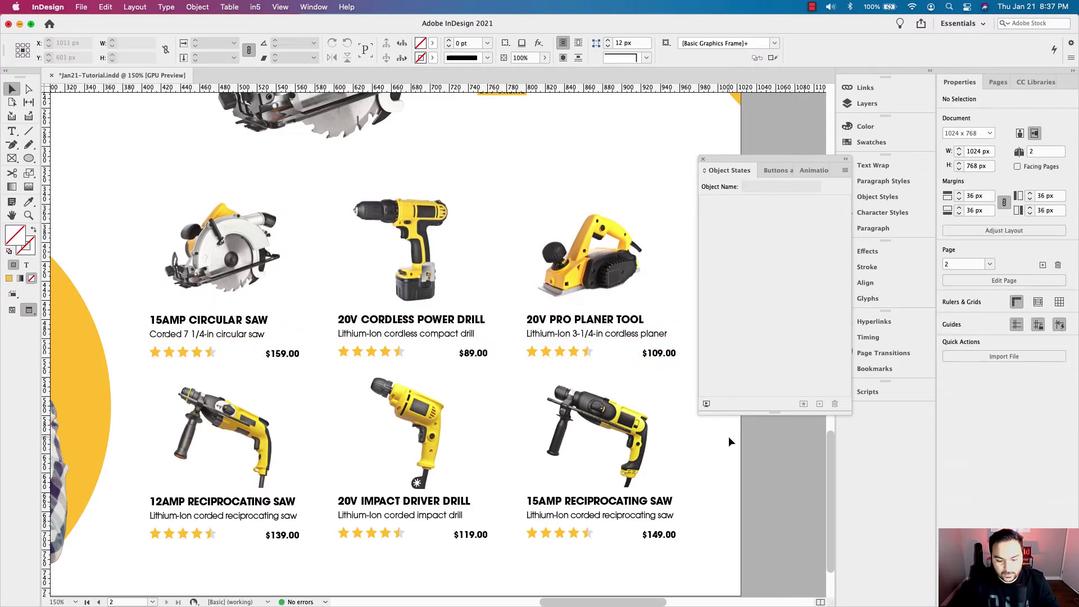
# Step: Review the spacing of the six product thumbnails and the featured circular saw section above them
pyautogui.press('super+minus')
pyautogui.hscroll(2, 594, 443)
pyautogui.hscroll(-3, 595, 443)
pyautogui.scroll(2, 595, 443)
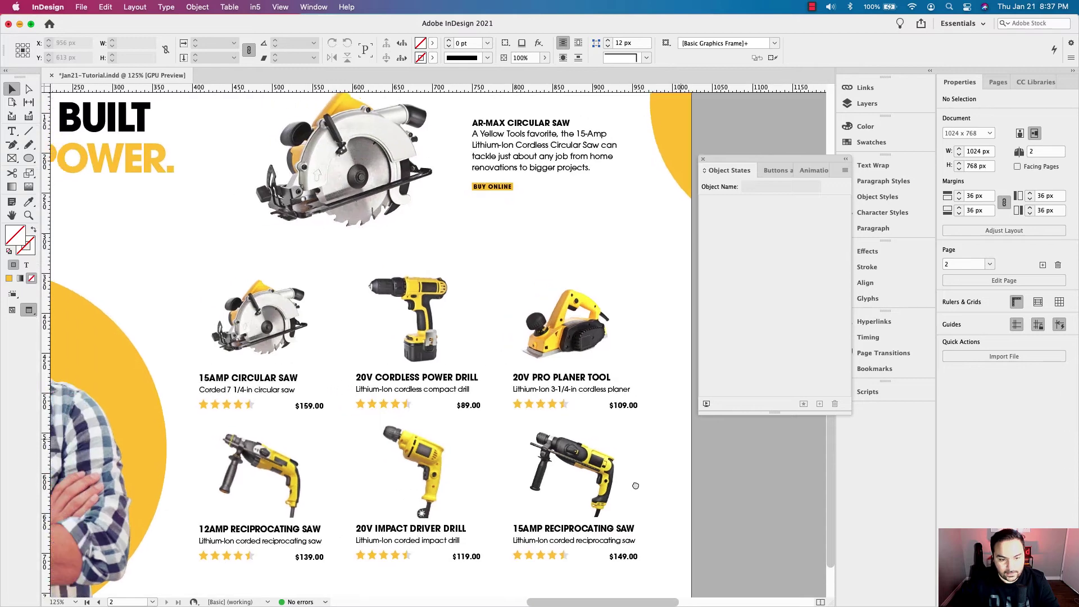
pyautogui.moveTo(615, 366); pyautogui.dragTo(554, 358)
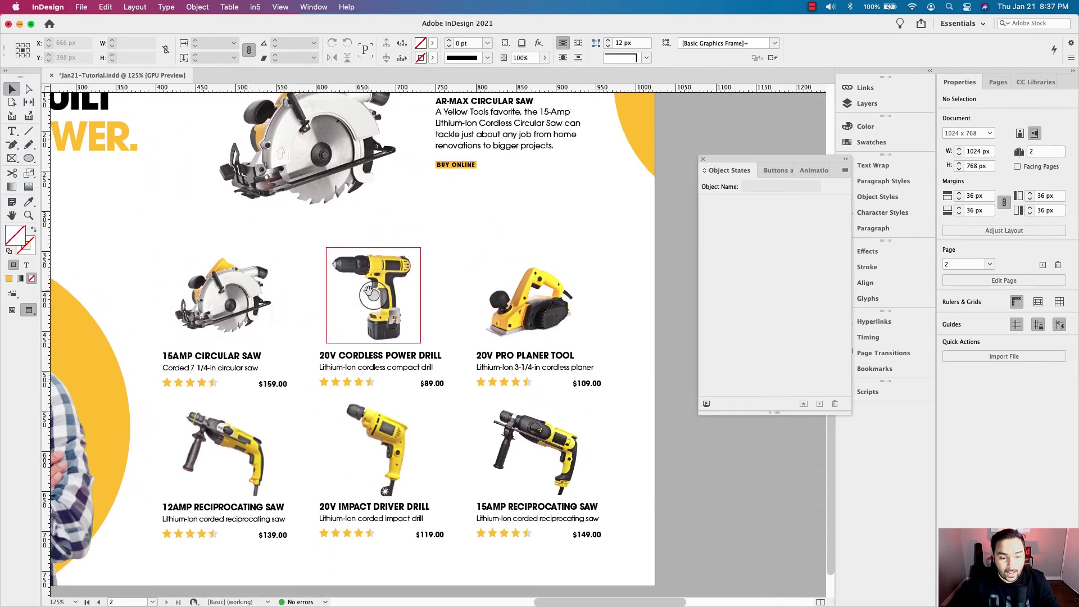
pyautogui.click(502, 292)
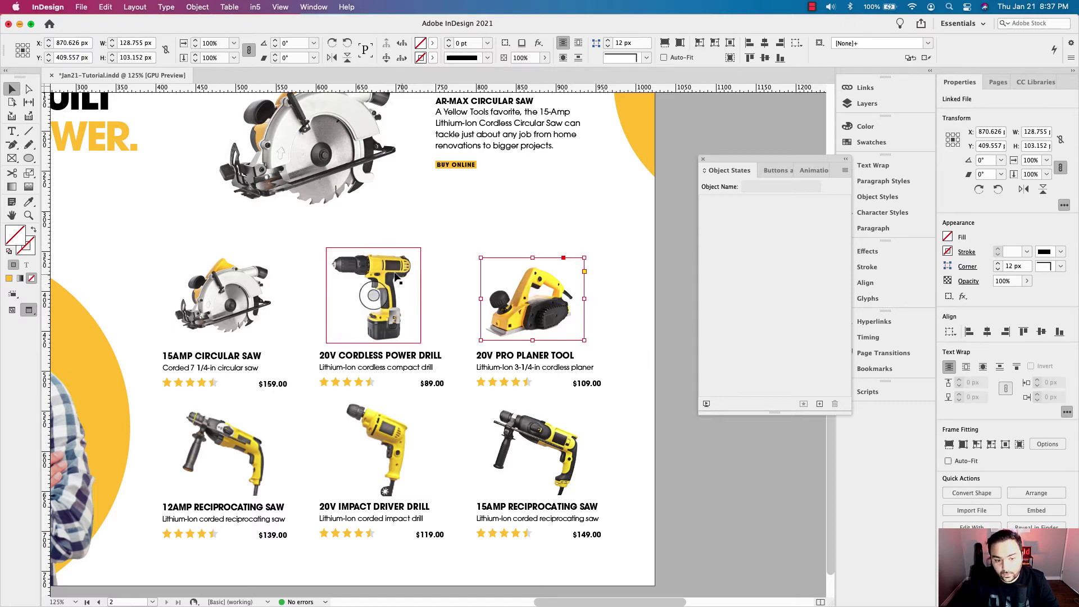
pyautogui.scroll(3, 387, 275)
pyautogui.hscroll(-2, 388, 275)
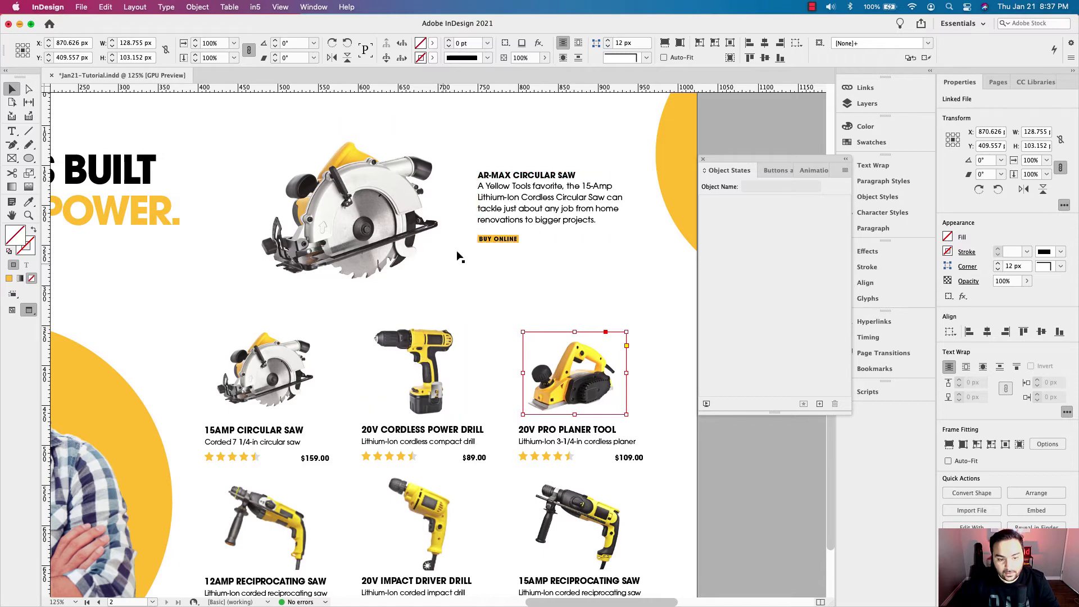
pyautogui.scroll(-2, 458, 253)
pyautogui.hscroll(-4, 458, 253)
pyautogui.scroll(5, 414, 320)
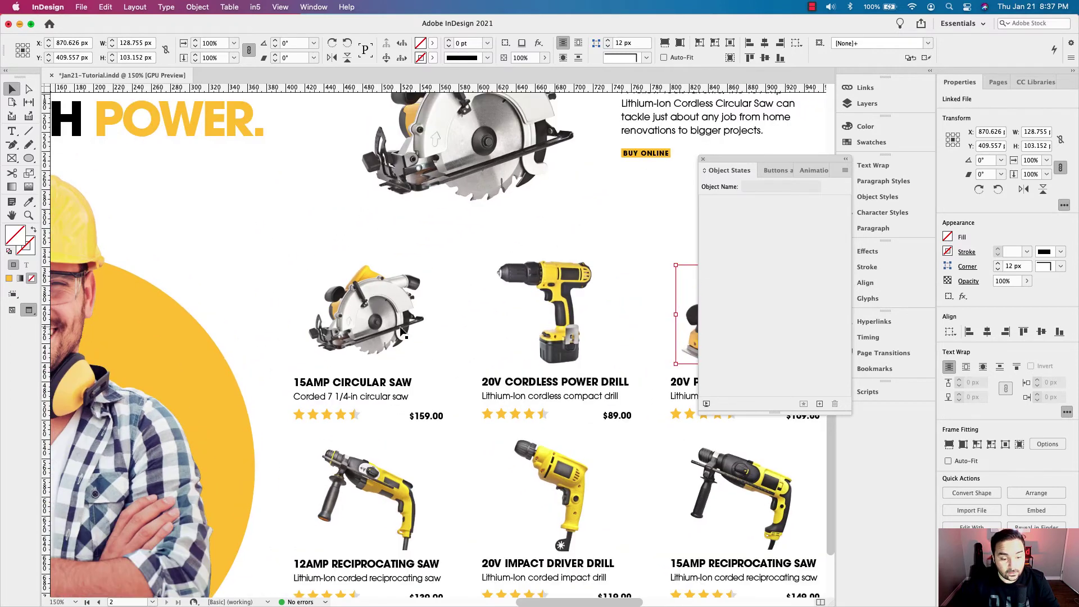
# Step: Convert the 15AMP Circular Saw thumbnail into an interactive button
pyautogui.click(396, 287)
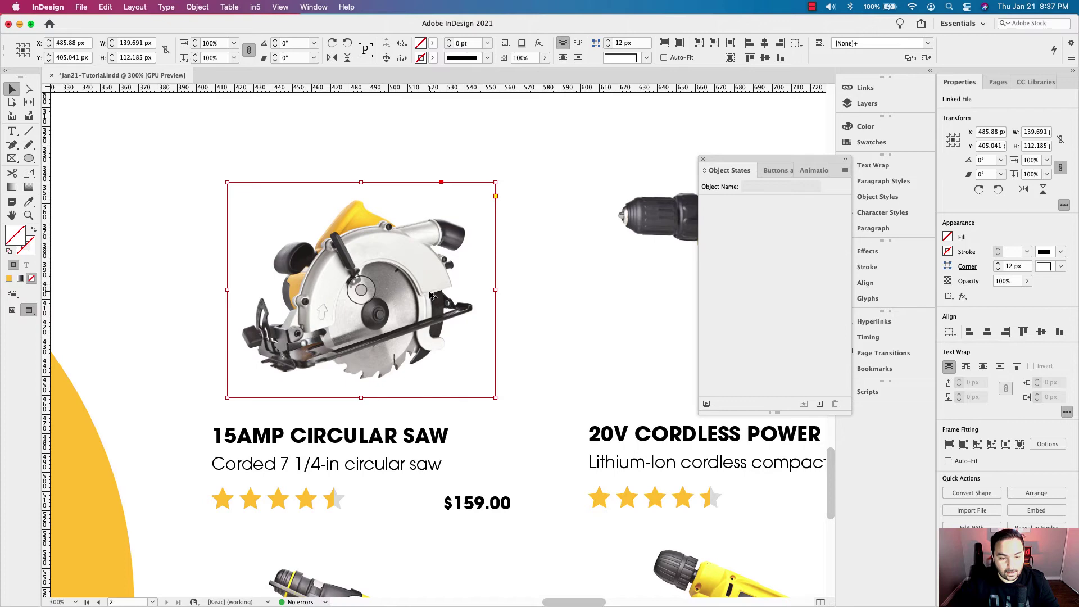
pyautogui.scroll(-2, 427, 292)
pyautogui.click(773, 179)
pyautogui.moveTo(773, 179); pyautogui.dragTo(598, 181)
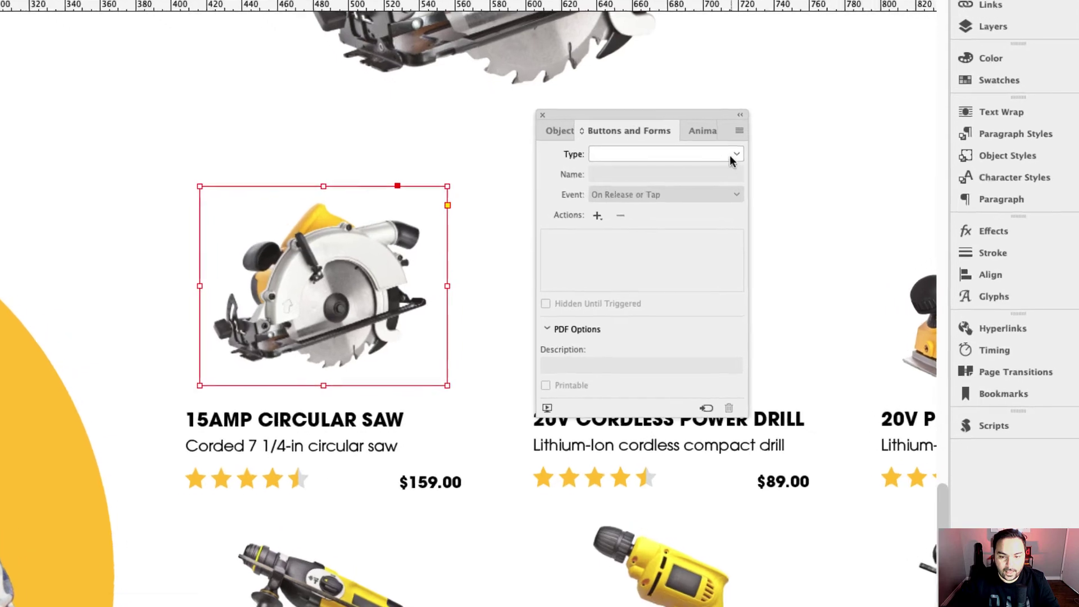
pyautogui.click(729, 155)
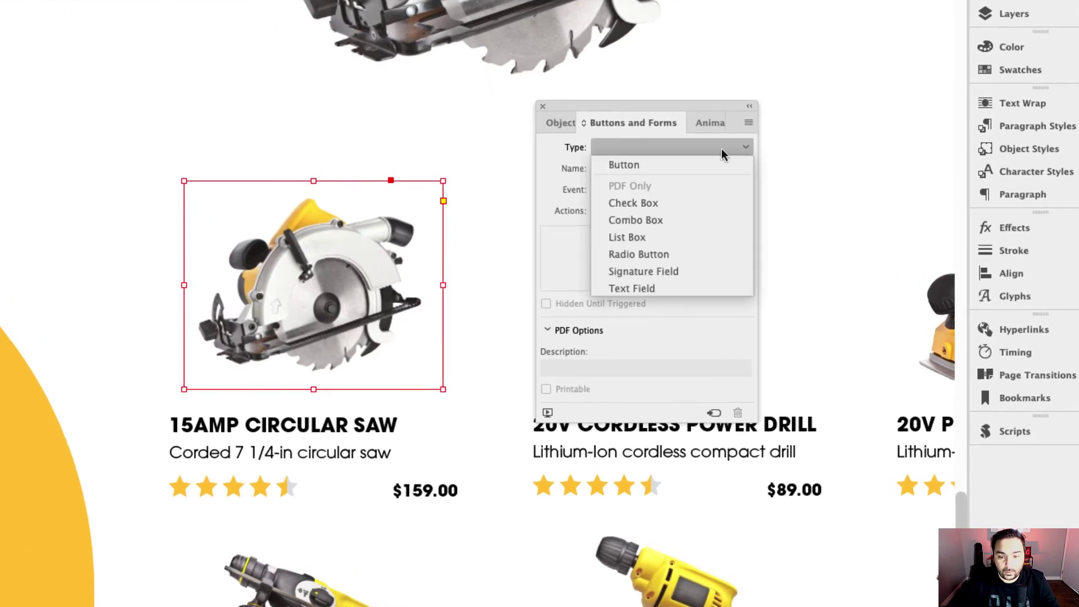
pyautogui.click(682, 167)
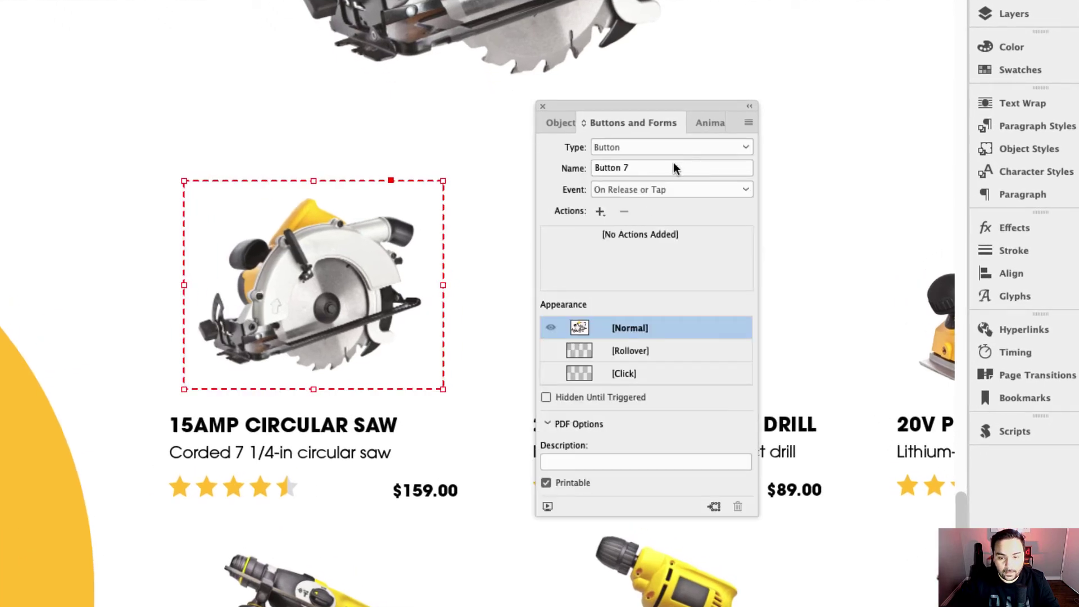
# Step: Name the circular saw button "Circular Saw - 1" and add a Go To State action targeting State 1 of Power Tools Images
pyautogui.click(596, 168)
pyautogui.write('Circular Saw - 1')
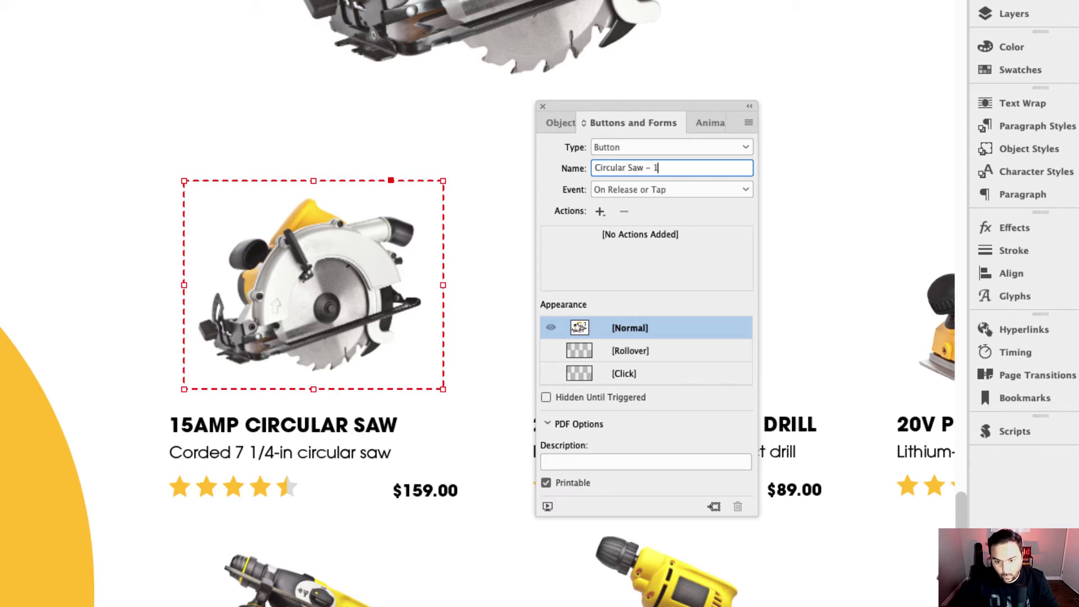
pyautogui.click(600, 214)
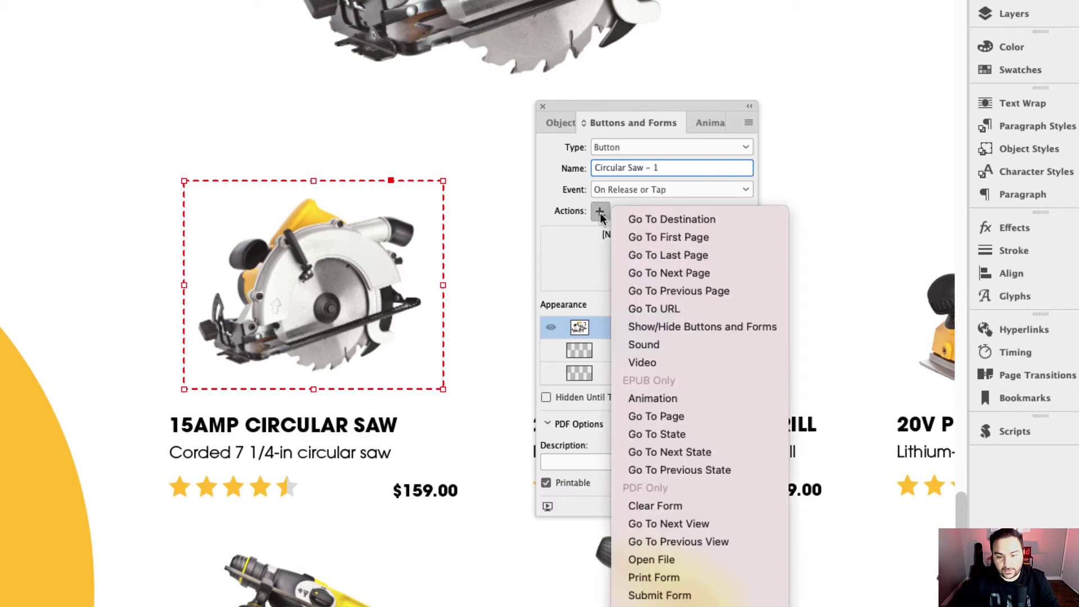
pyautogui.click(713, 434)
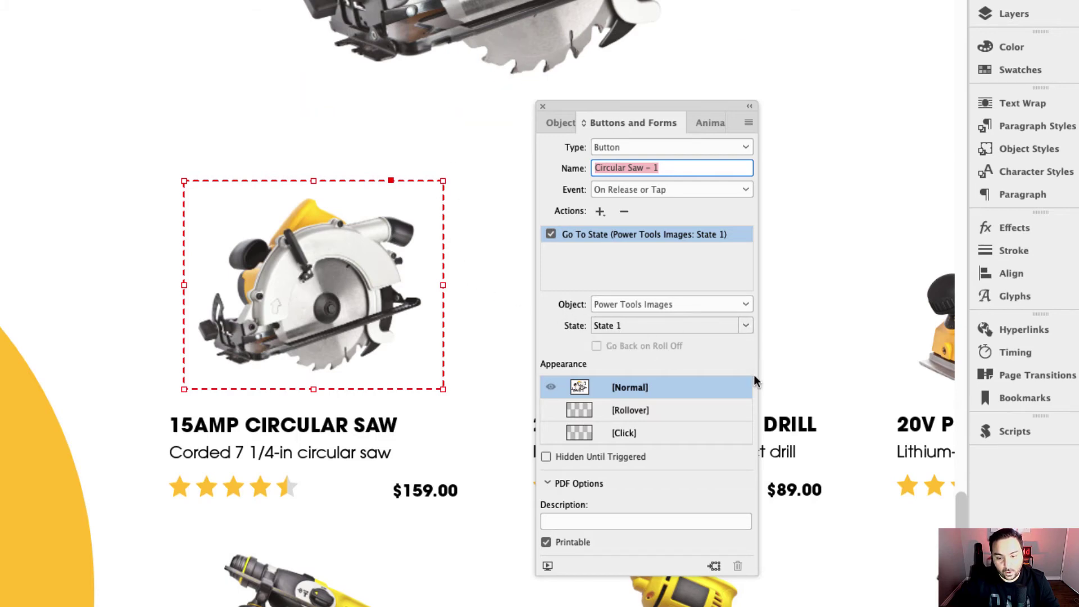
# Step: Add a Rollover appearance to the circular saw button, reduce its Normal appearance image to 85% opacity, and compare both appearances
pyautogui.click(635, 412)
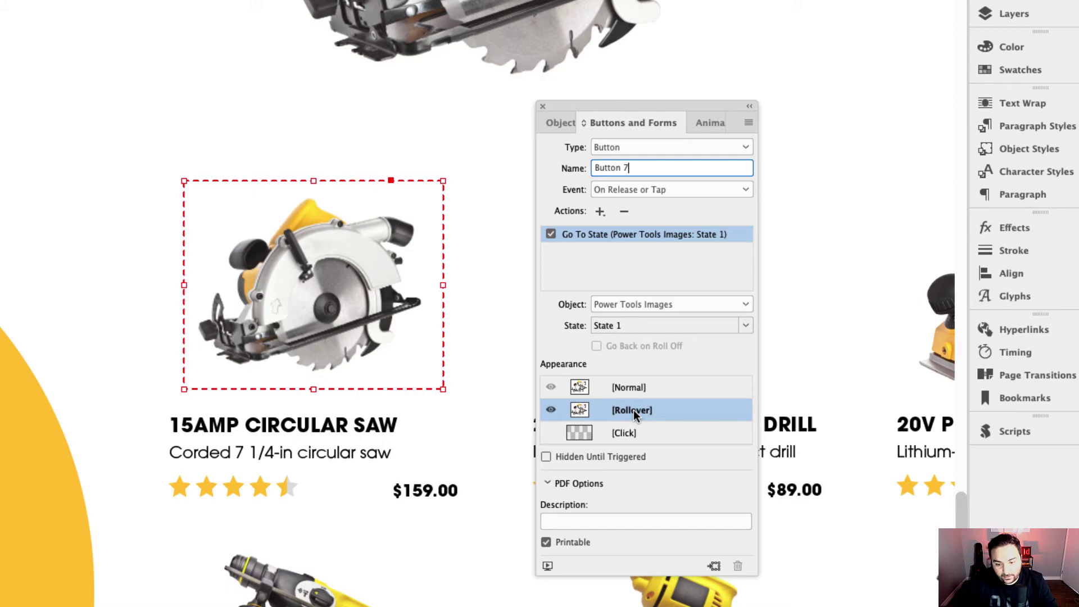
pyautogui.click(652, 386)
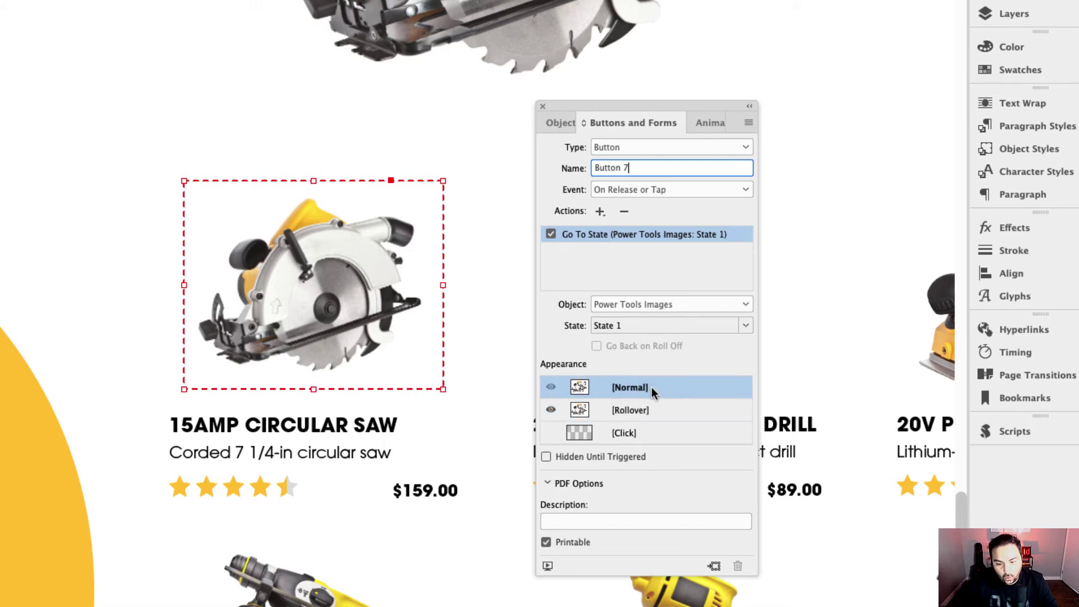
pyautogui.click(375, 295)
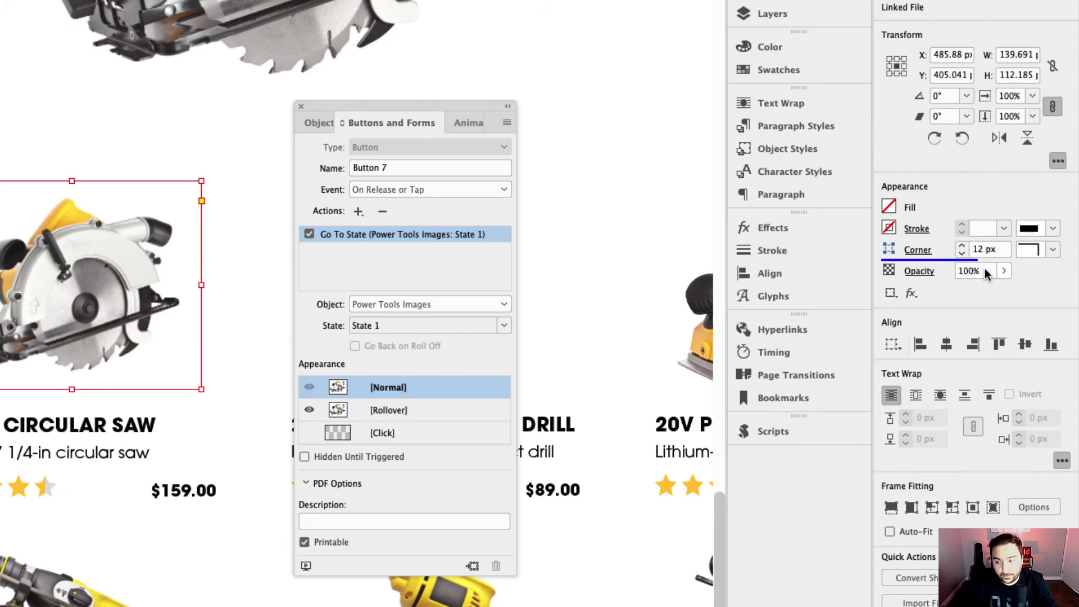
pyautogui.click(987, 272)
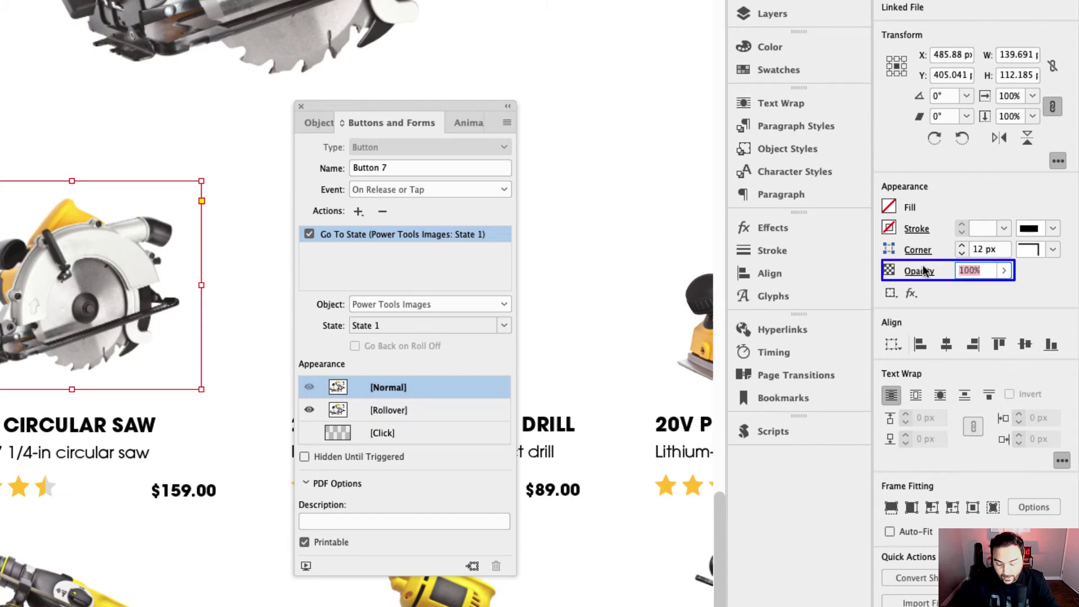
pyautogui.write('85')
pyautogui.press('Return')
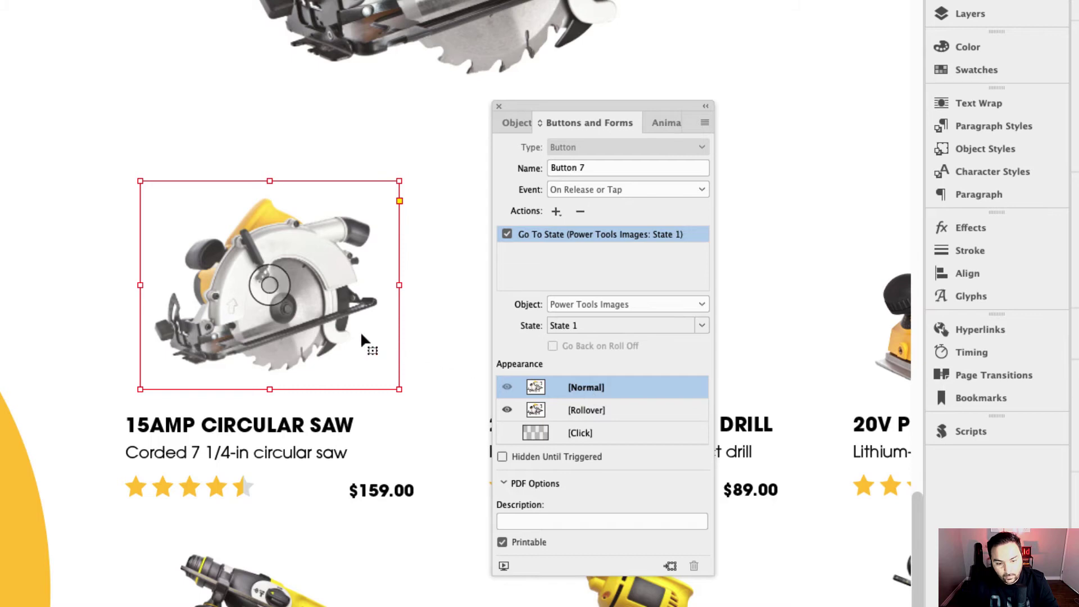
pyautogui.click(610, 410)
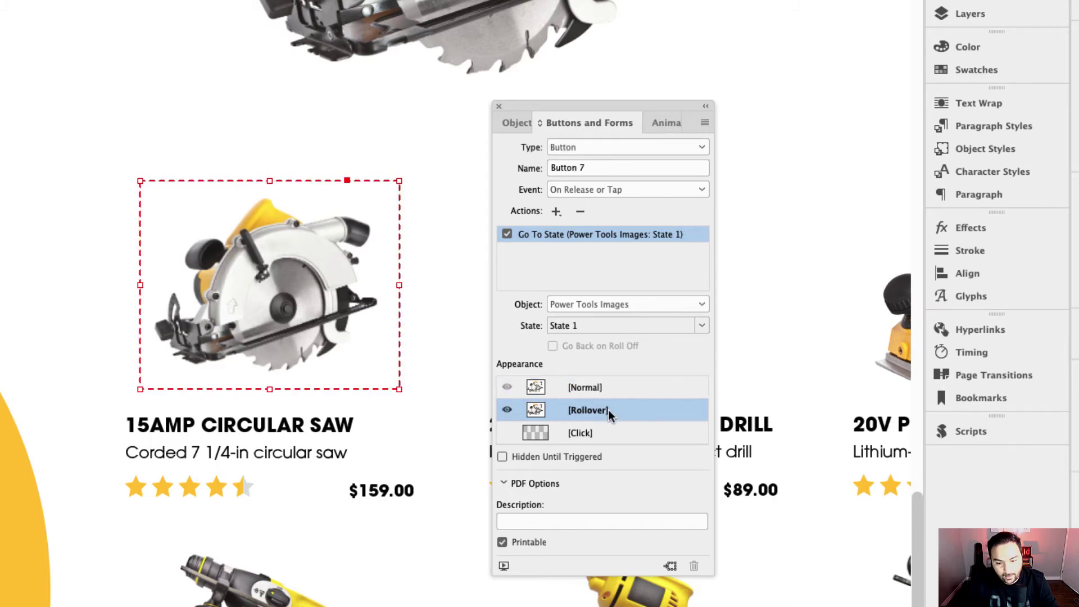
pyautogui.click(601, 394)
pyautogui.click(445, 274)
pyautogui.click(343, 283)
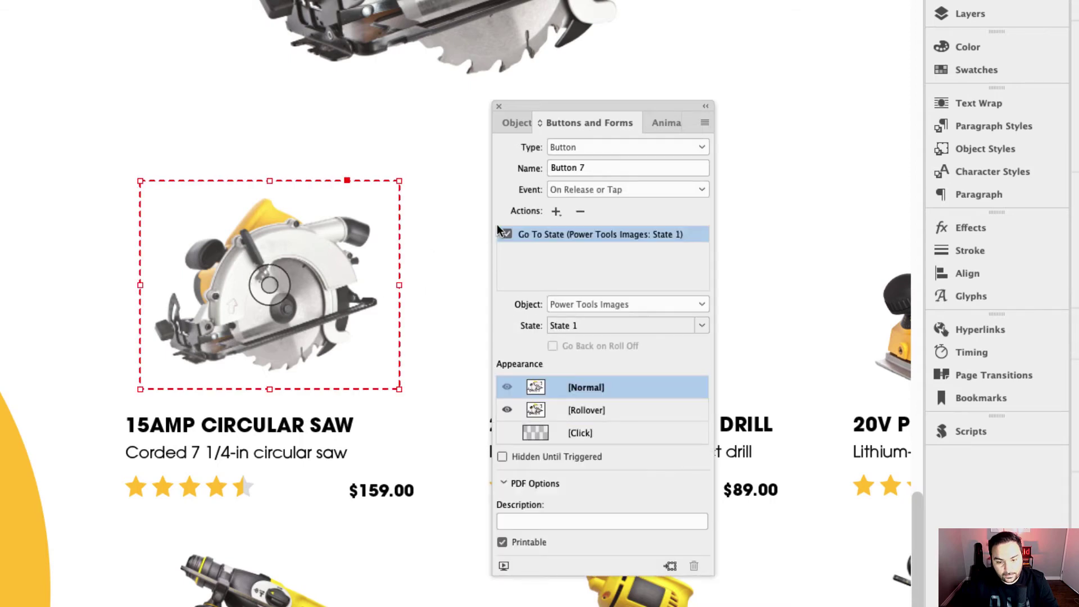
# Step: Add a second Go To State action to the circular saw button
pyautogui.click(556, 213)
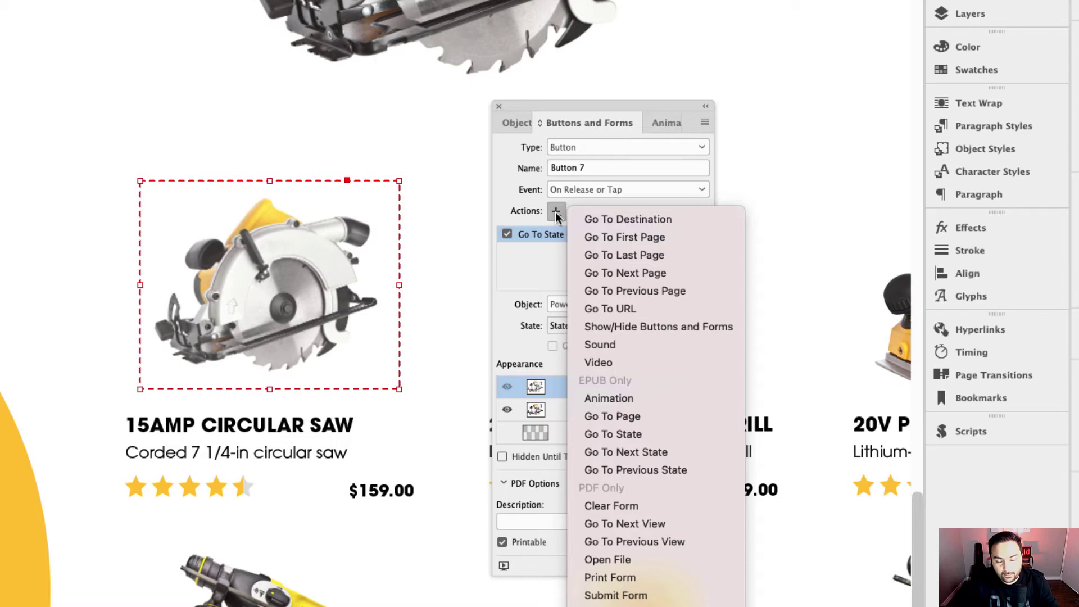
pyautogui.click(679, 434)
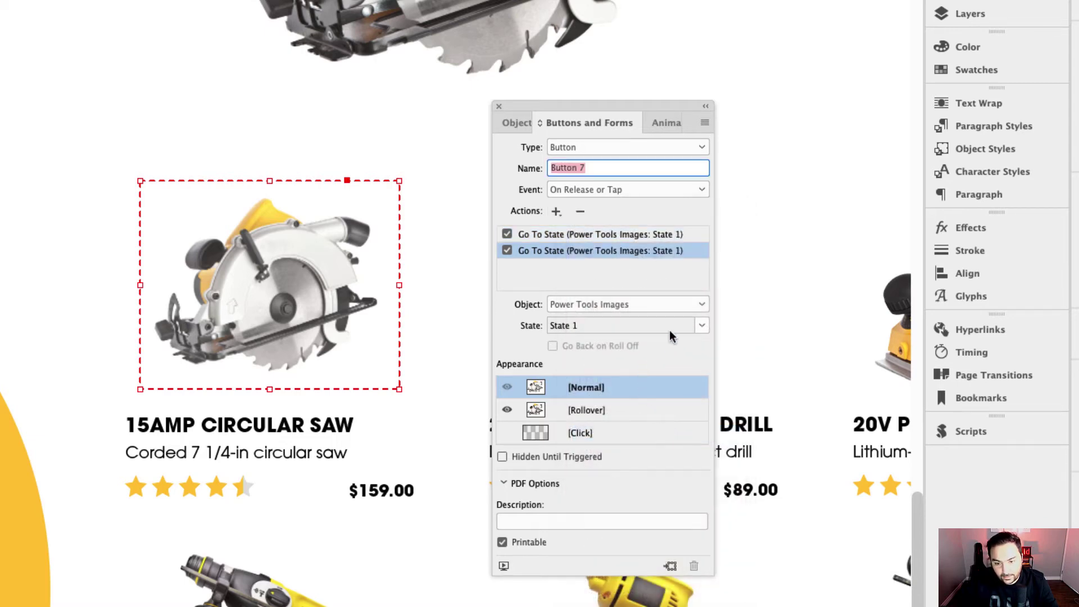
pyautogui.click(701, 307)
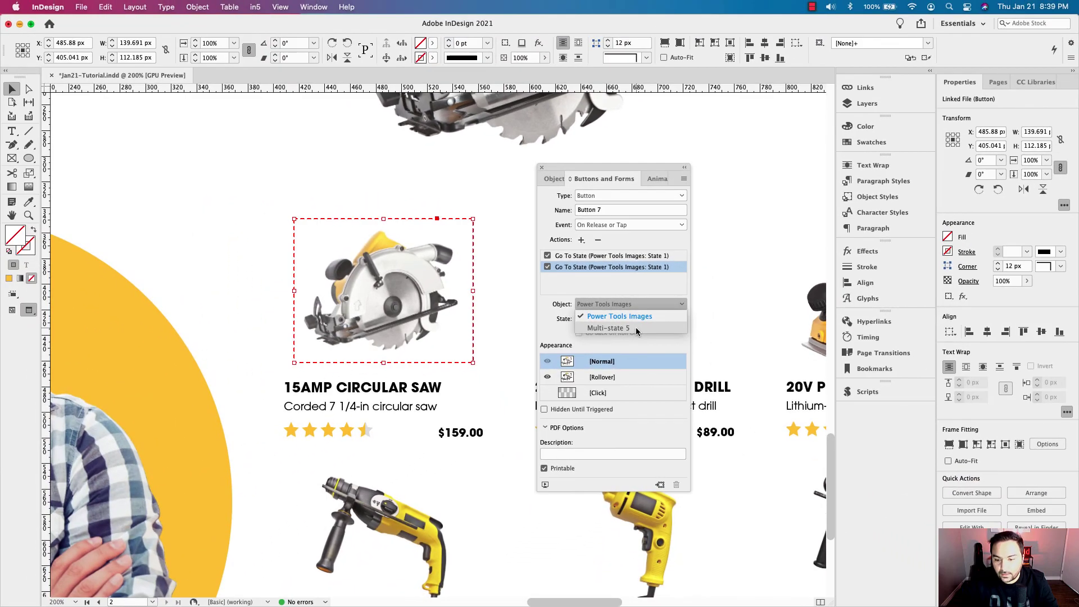
pyautogui.click(636, 328)
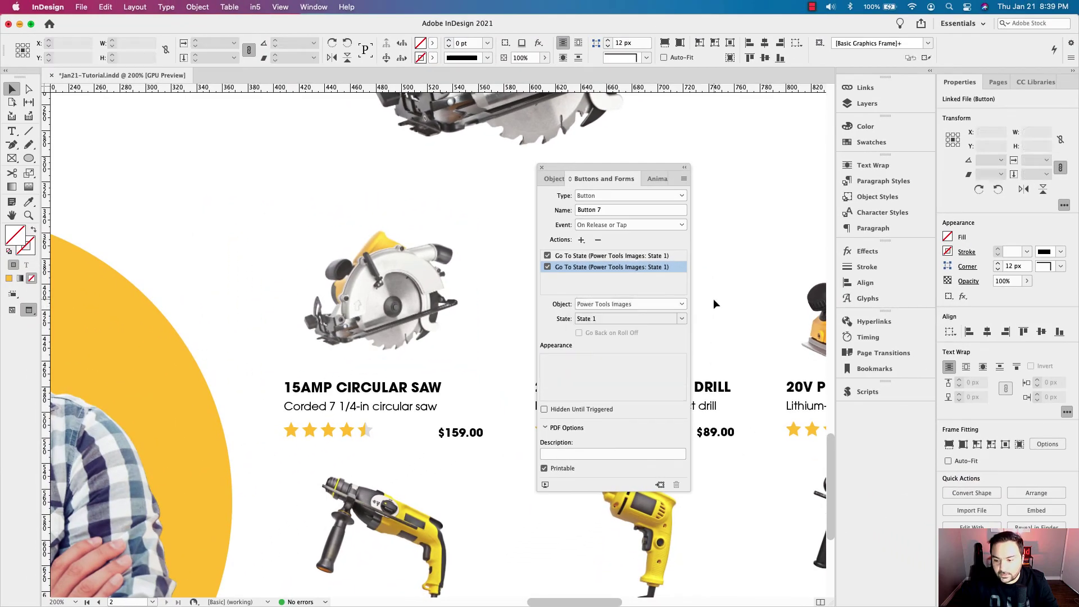
pyautogui.click(714, 299)
# Step: Rename the multi-state object holding the product descriptions as "Product Details-2"
pyautogui.click(550, 178)
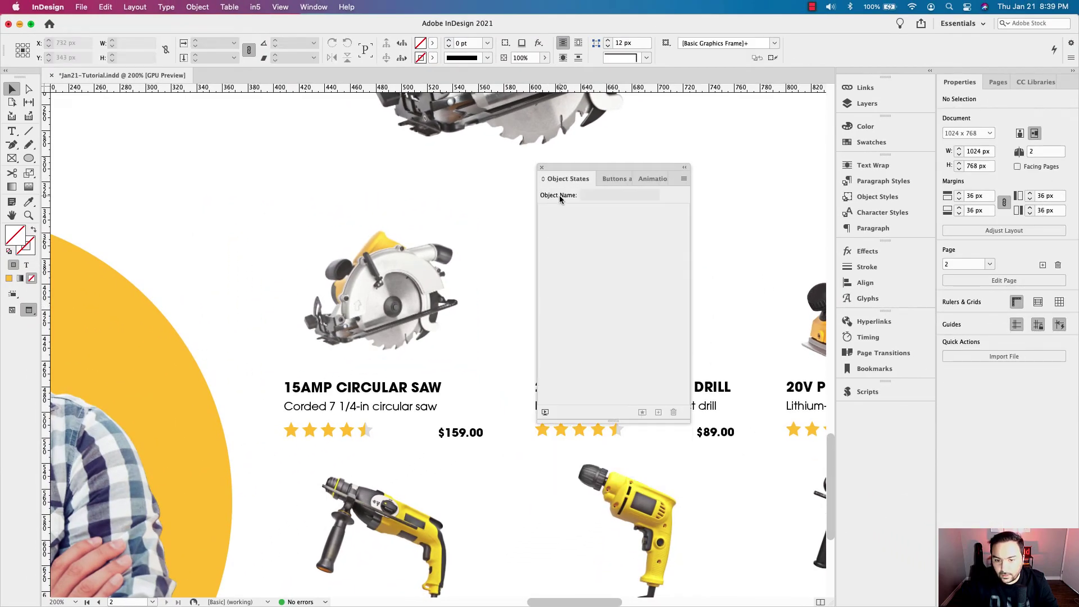
pyautogui.hscroll(10, 438, 153)
pyautogui.scroll(5, 438, 153)
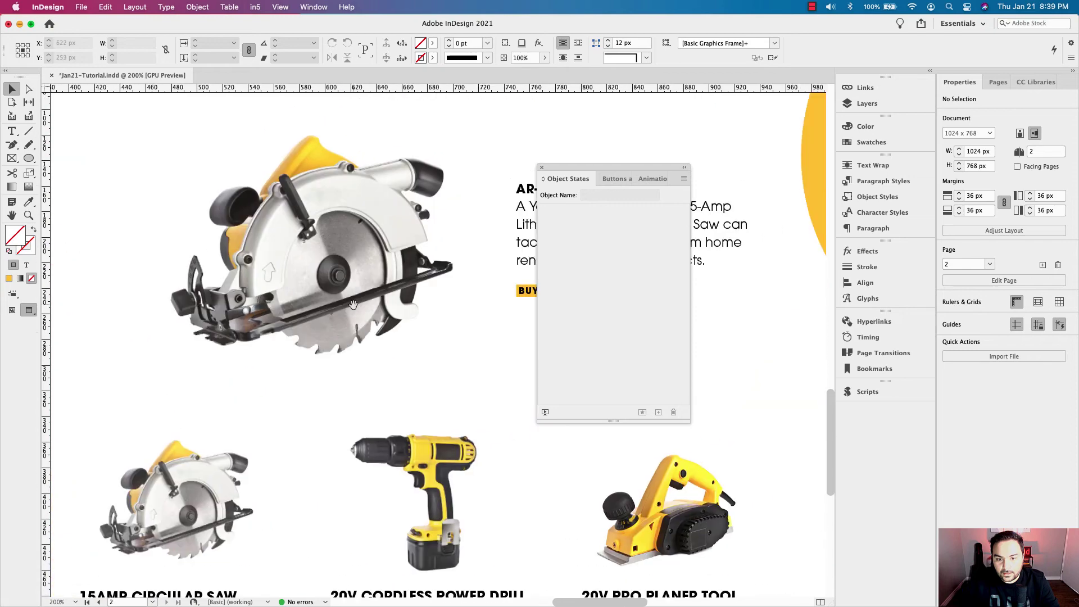
pyautogui.click(323, 225)
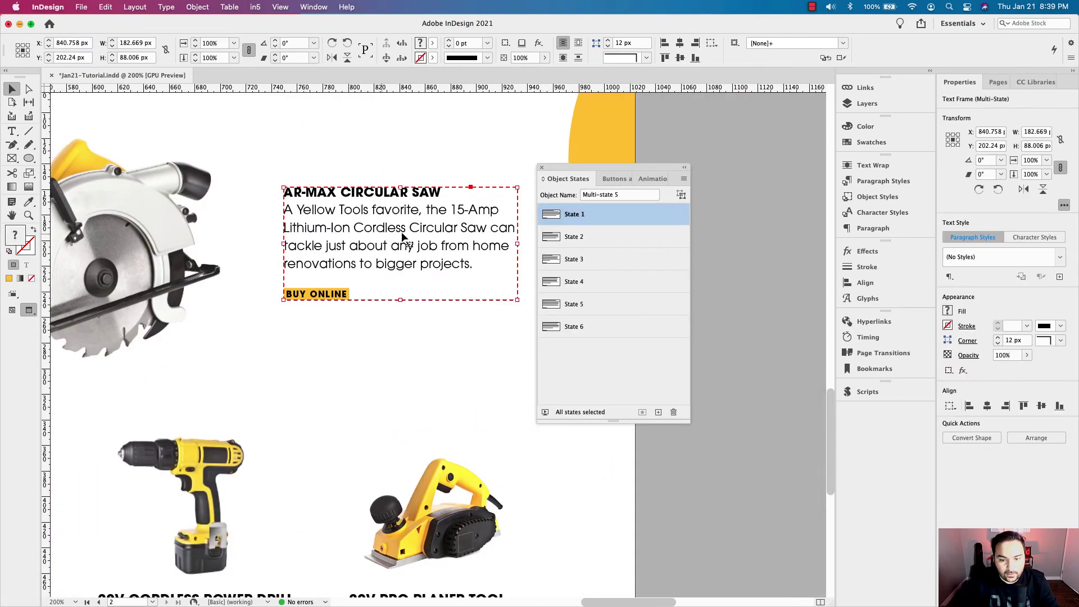
pyautogui.click(626, 195)
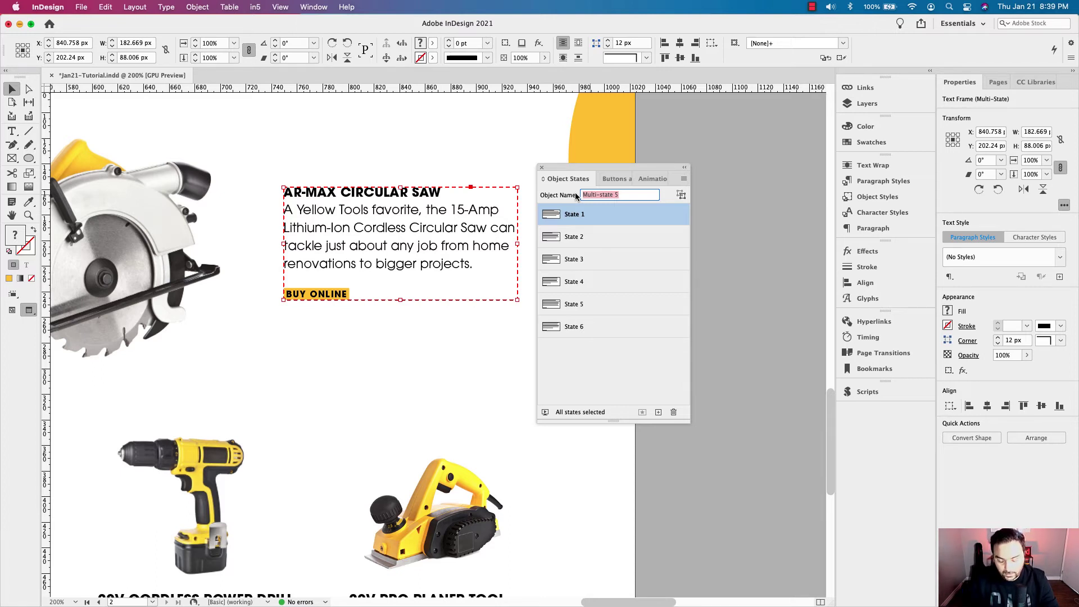
pyautogui.write('Product Details 2')
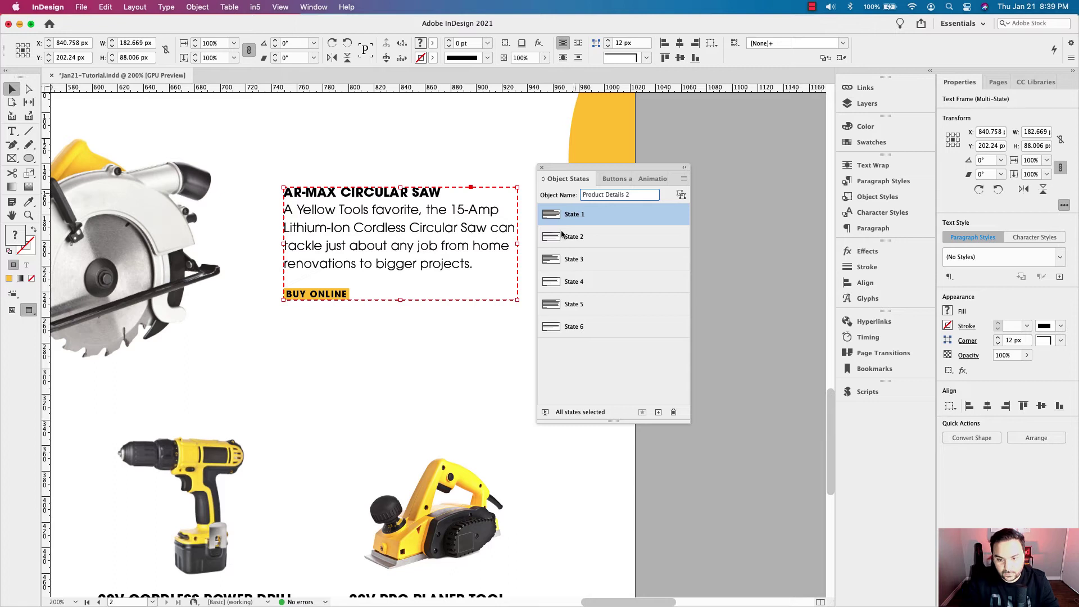
pyautogui.click(472, 380)
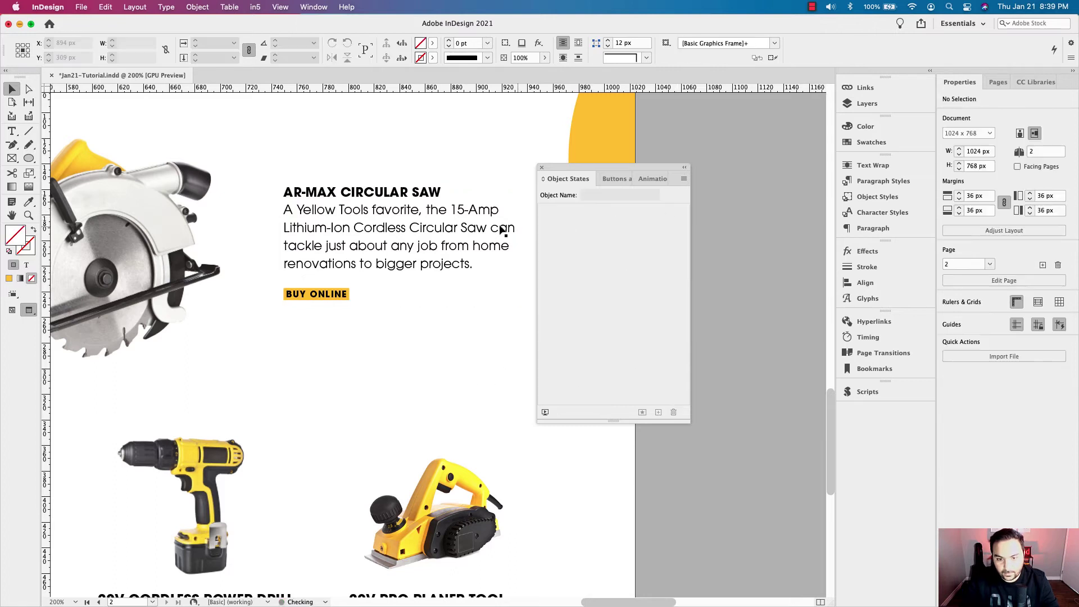
pyautogui.click(456, 214)
pyautogui.click(628, 195)
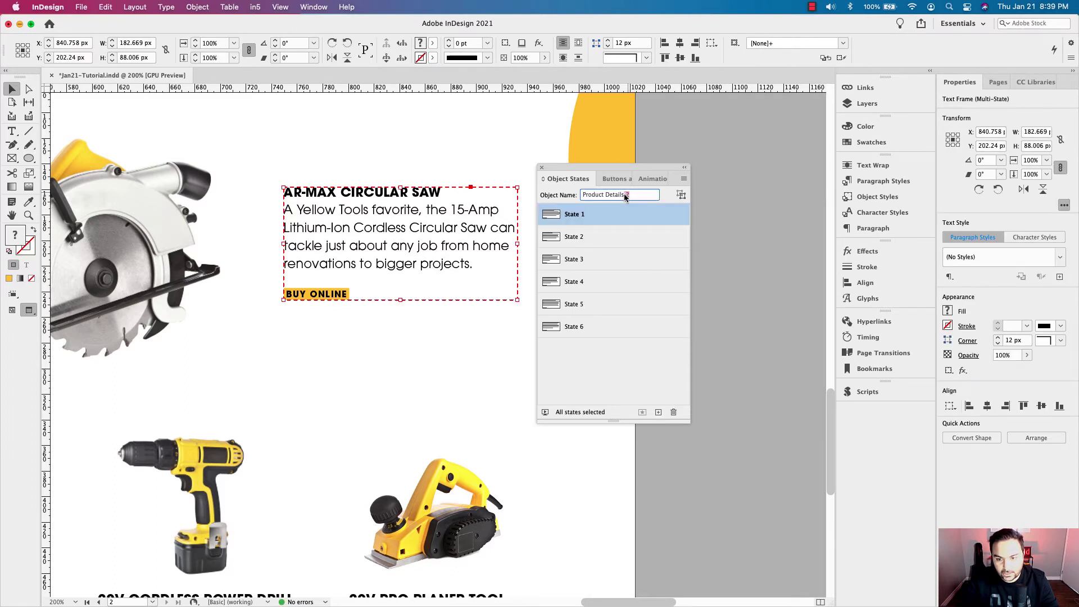
pyautogui.click(327, 440)
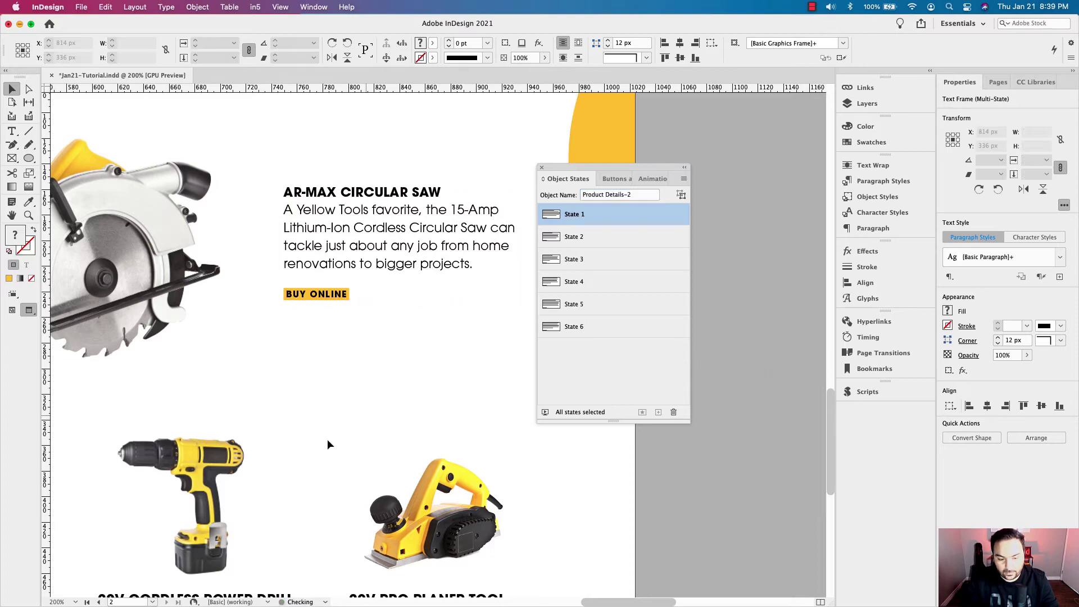
# Step: Point the circular saw button's second Go To State action at State 1 of Product Details-2
pyautogui.scroll(-10, 394, 337)
pyautogui.hscroll(-10, 393, 338)
pyautogui.scroll(2, 411, 328)
pyautogui.hscroll(-2, 411, 329)
pyautogui.click(268, 323)
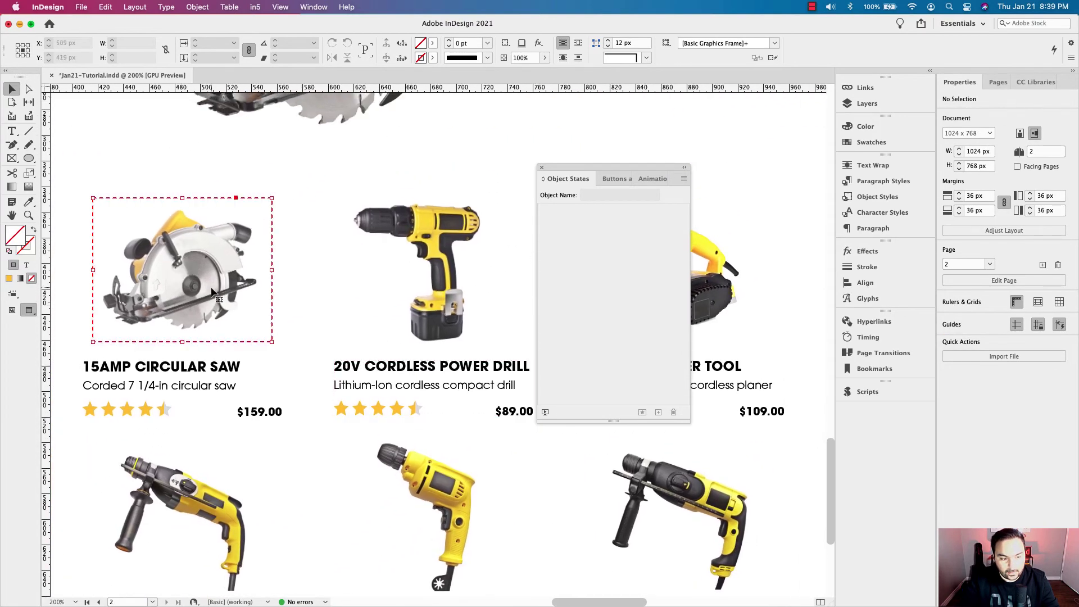
pyautogui.moveTo(615, 169); pyautogui.dragTo(403, 176)
pyautogui.click(393, 186)
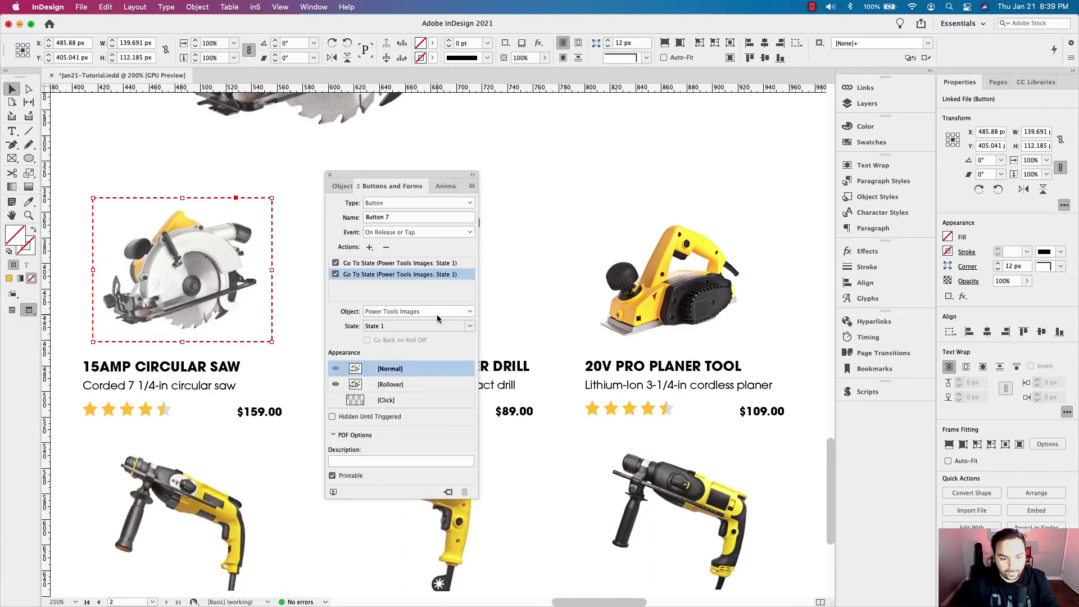
pyautogui.click(469, 312)
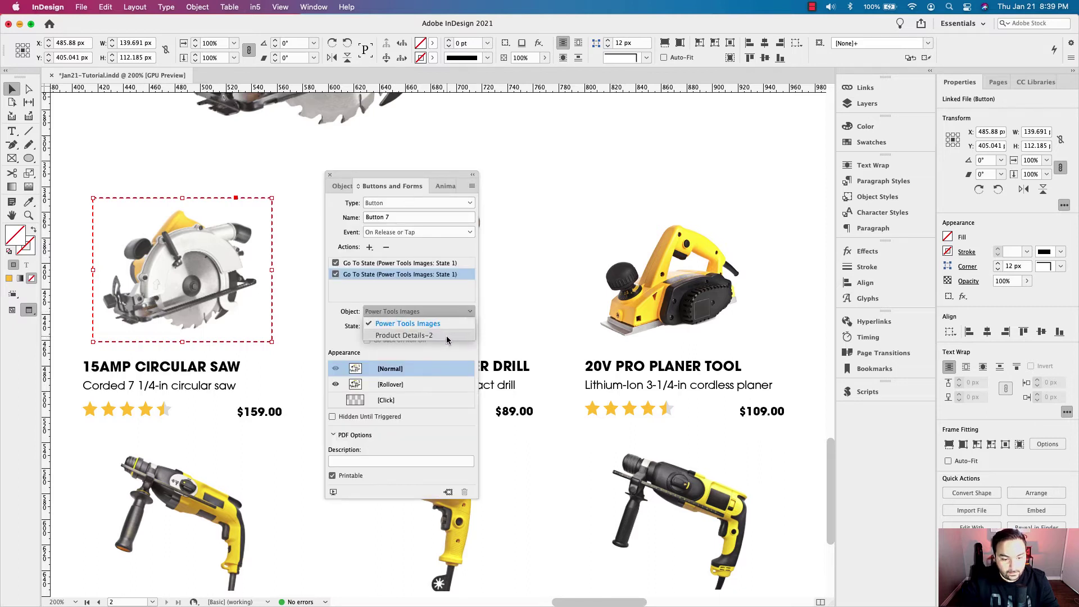
pyautogui.click(446, 336)
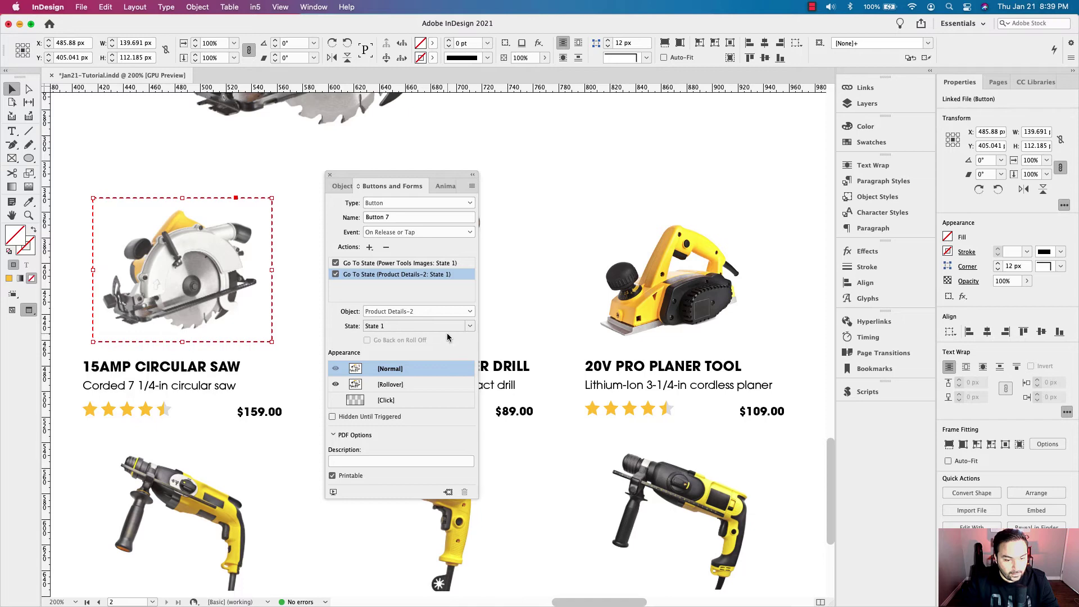
pyautogui.click(288, 311)
# Step: Convert the 20V Cordless Power Drill thumbnail into a button named "Cordless Drill Button"
pyautogui.hscroll(5, 289, 313)
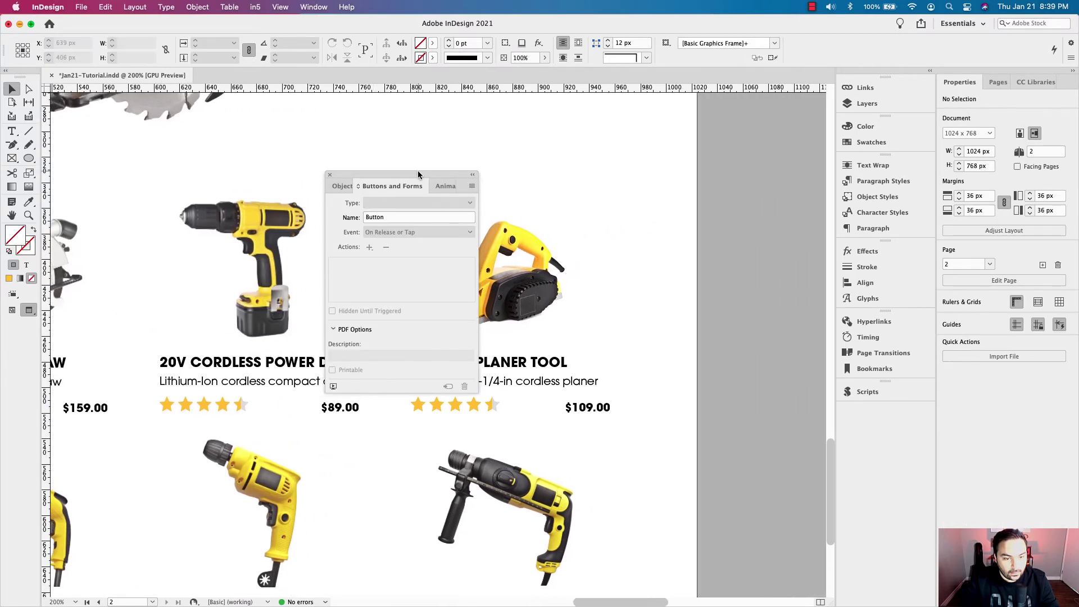
pyautogui.moveTo(417, 178); pyautogui.dragTo(523, 180)
pyautogui.hscroll(1, 298, 246)
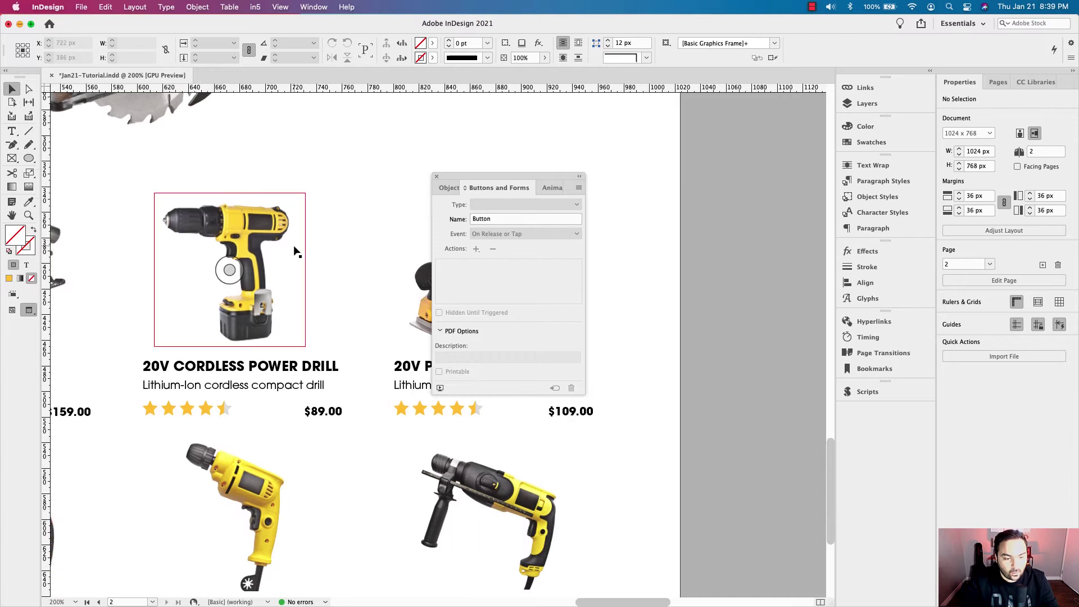
pyautogui.click(271, 246)
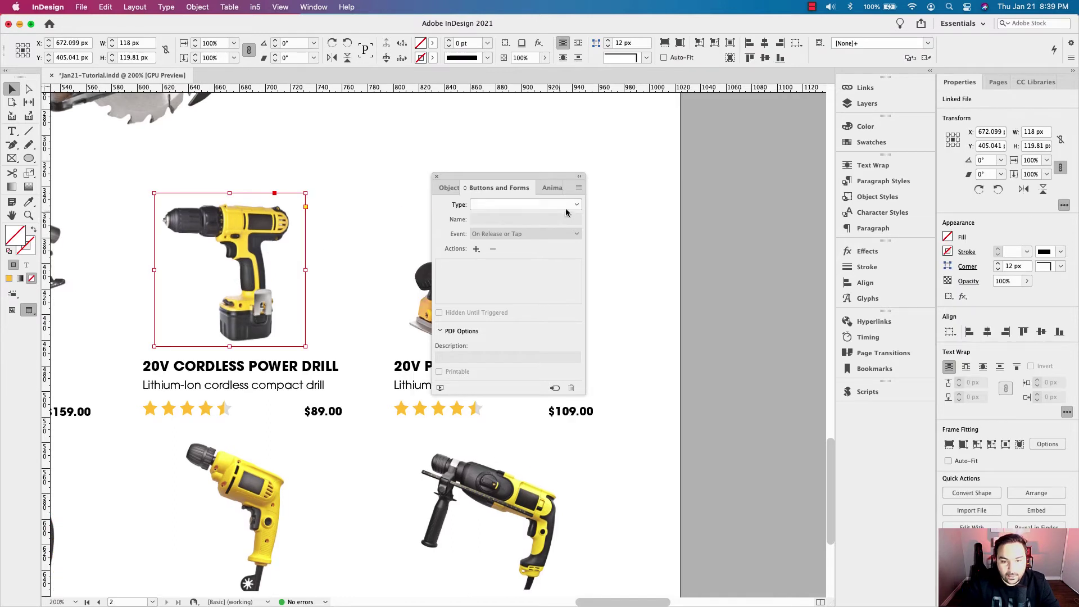
pyautogui.click(570, 208)
pyautogui.click(517, 217)
pyautogui.moveTo(506, 219); pyautogui.dragTo(460, 220)
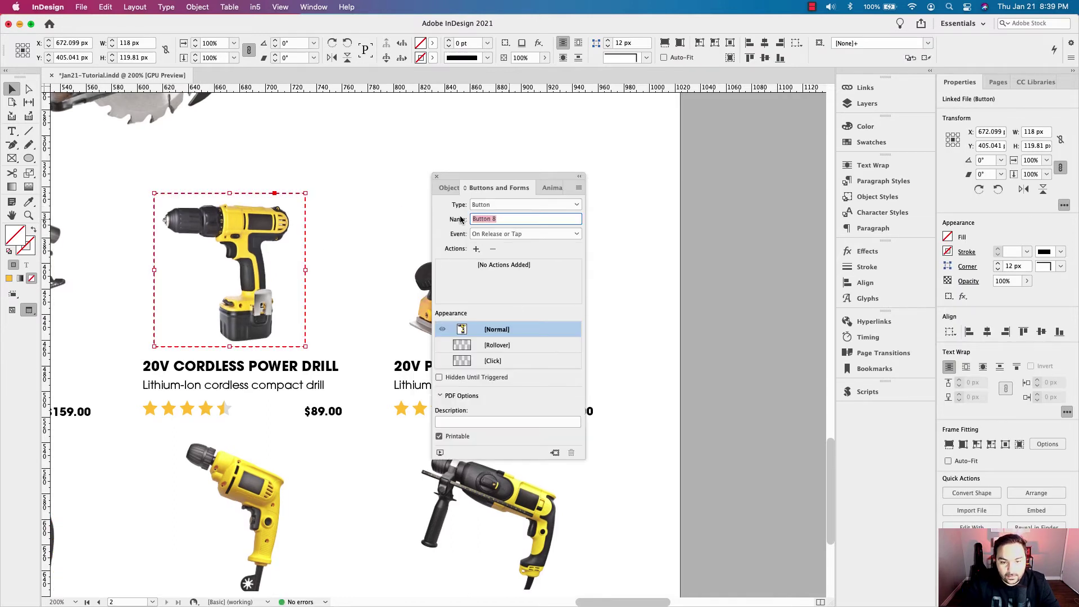
pyautogui.write('Cordless Drill Button')
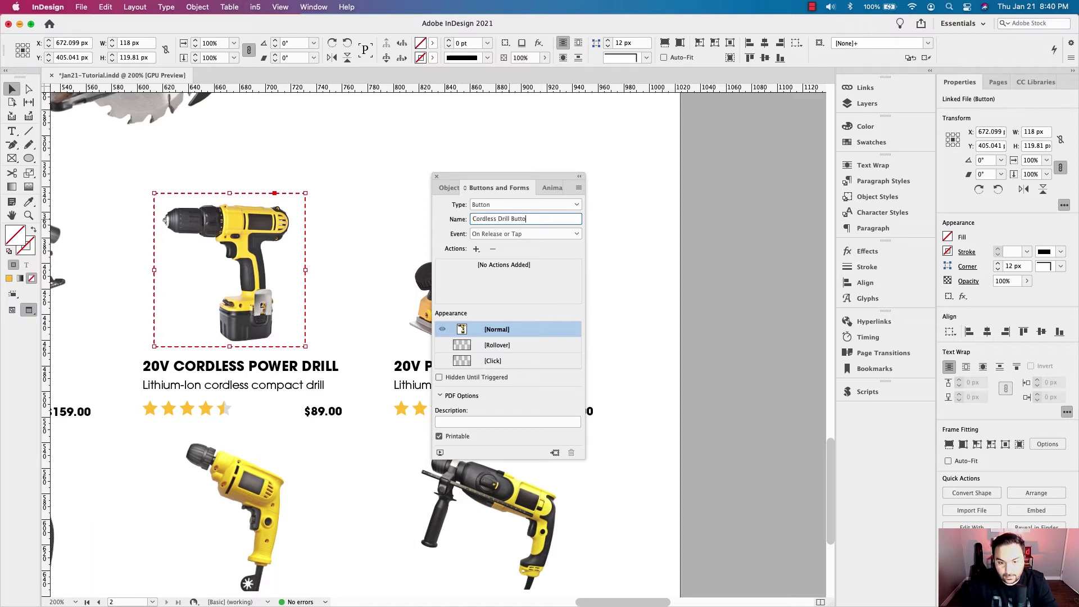
# Step: Add a Go To State action to the cordless drill button, targeting State 2 of Power Tools Images
pyautogui.click(476, 249)
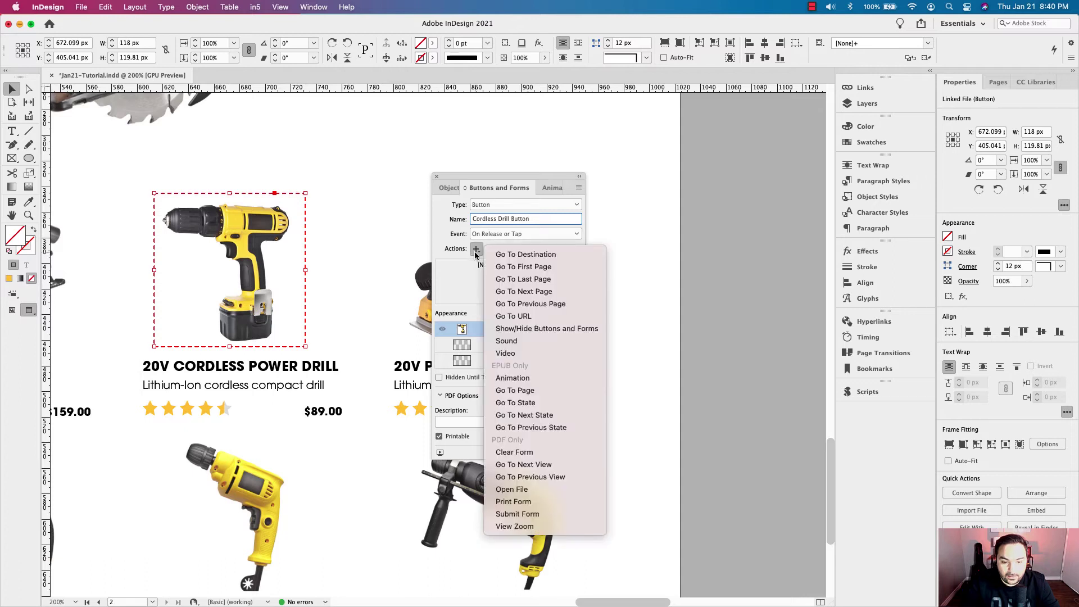
pyautogui.click(544, 403)
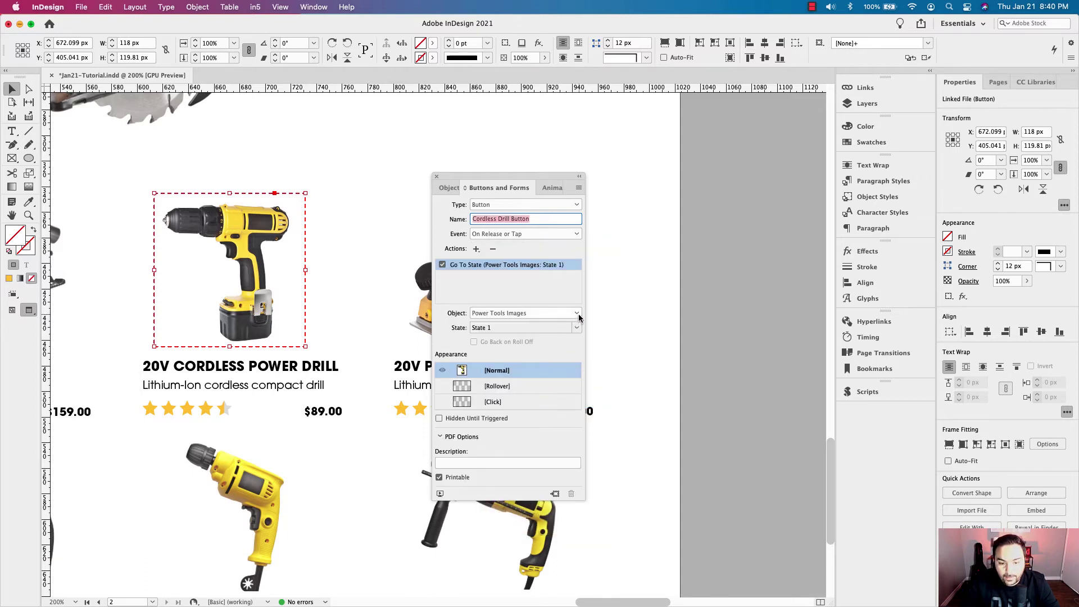
pyautogui.click(578, 329)
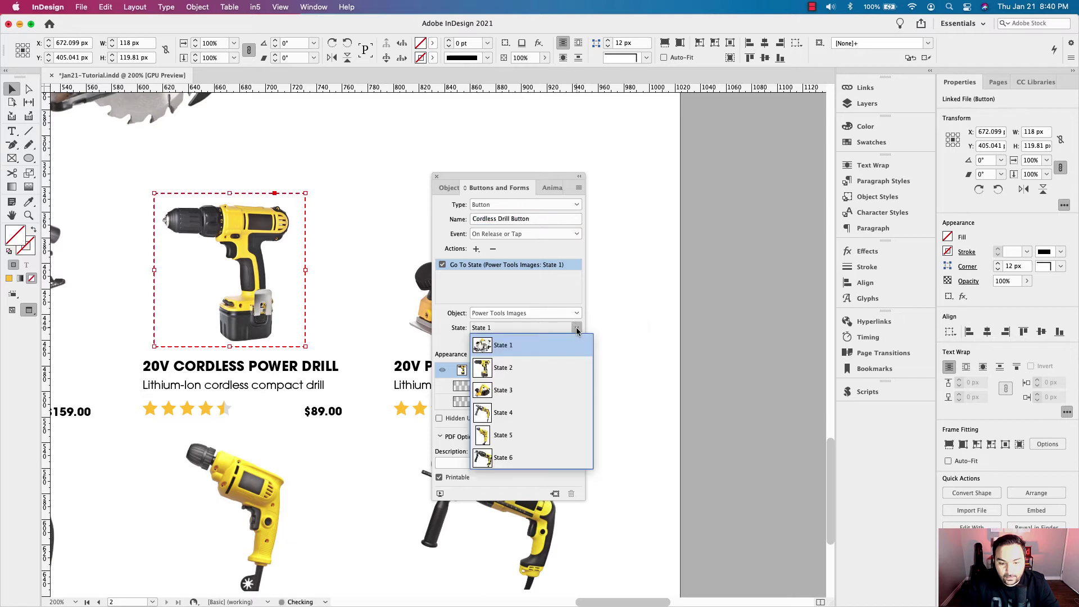
pyautogui.click(514, 369)
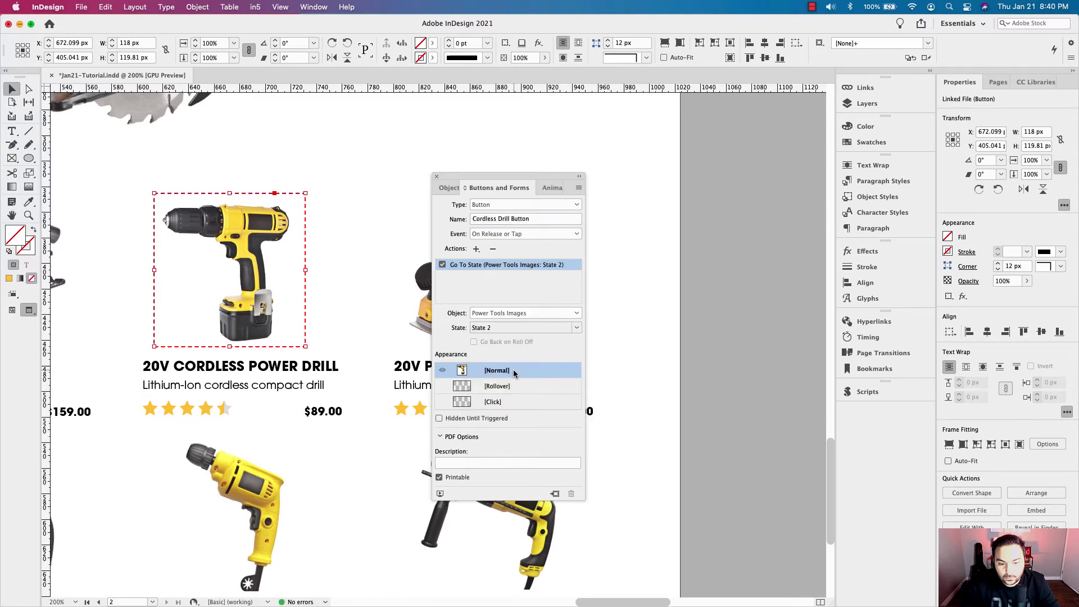
# Step: Choose State 2 for the cordless drill button's Go To State action and add a Rollover appearance to the button
pyautogui.click(577, 328)
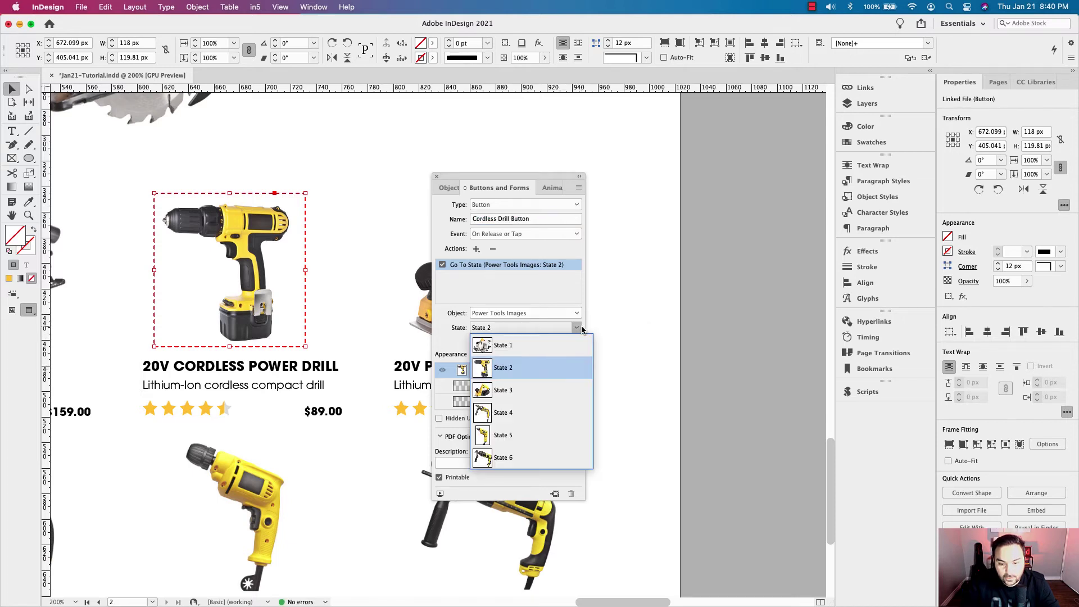
pyautogui.click(498, 369)
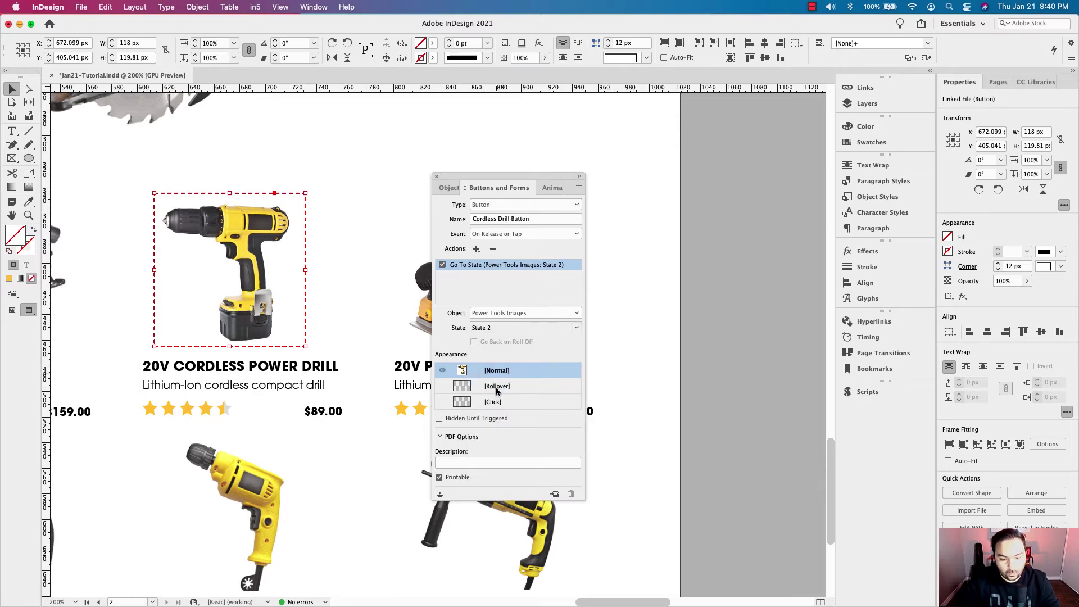
pyautogui.click(497, 389)
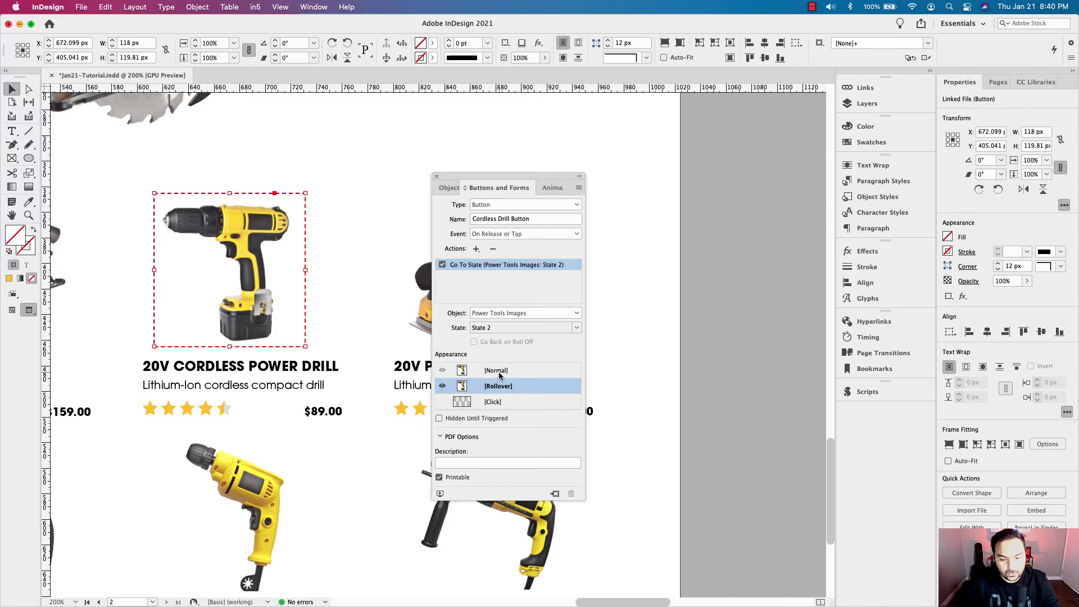
pyautogui.click(499, 376)
# Step: Set the drill image in the cordless drill button's Normal appearance to 85% opacity and compare it with the Rollover appearance
pyautogui.click(229, 270)
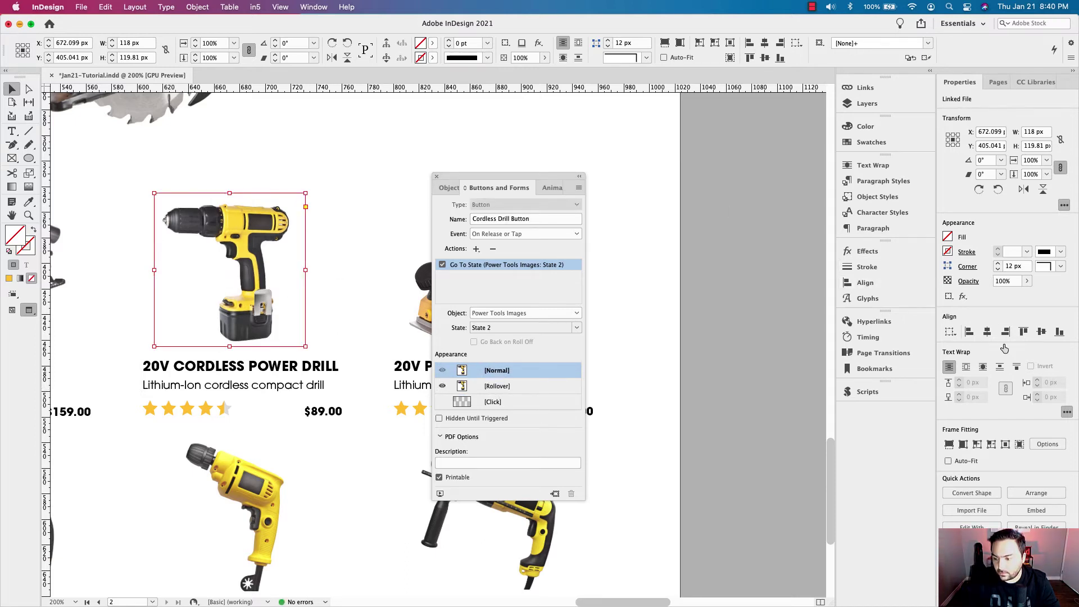
pyautogui.click(1007, 281)
pyautogui.write('85')
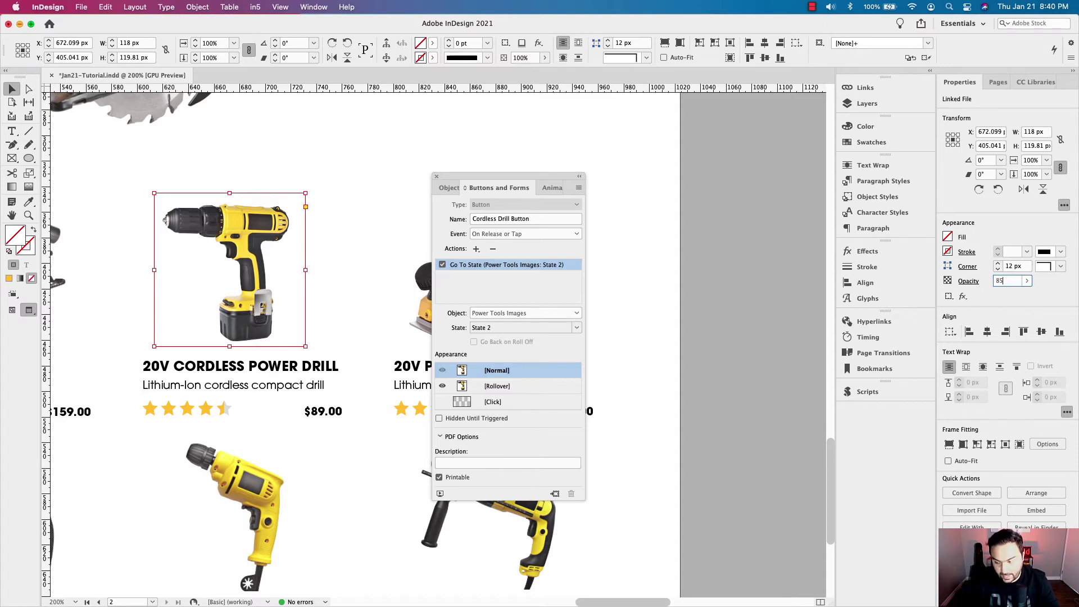
pyautogui.press('Tab')
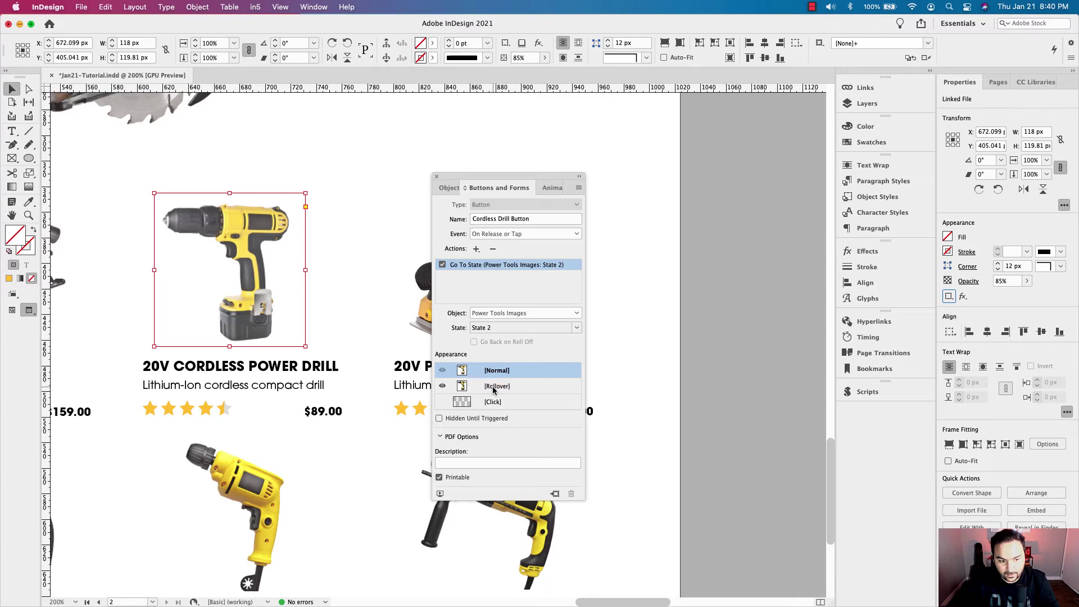
pyautogui.click(493, 388)
pyautogui.click(497, 372)
pyautogui.click(494, 386)
pyautogui.click(497, 371)
# Step: Convert the 20V Pro Planer Tool thumbnail into a button named "Planer Button"
pyautogui.moveTo(490, 177); pyautogui.dragTo(693, 183)
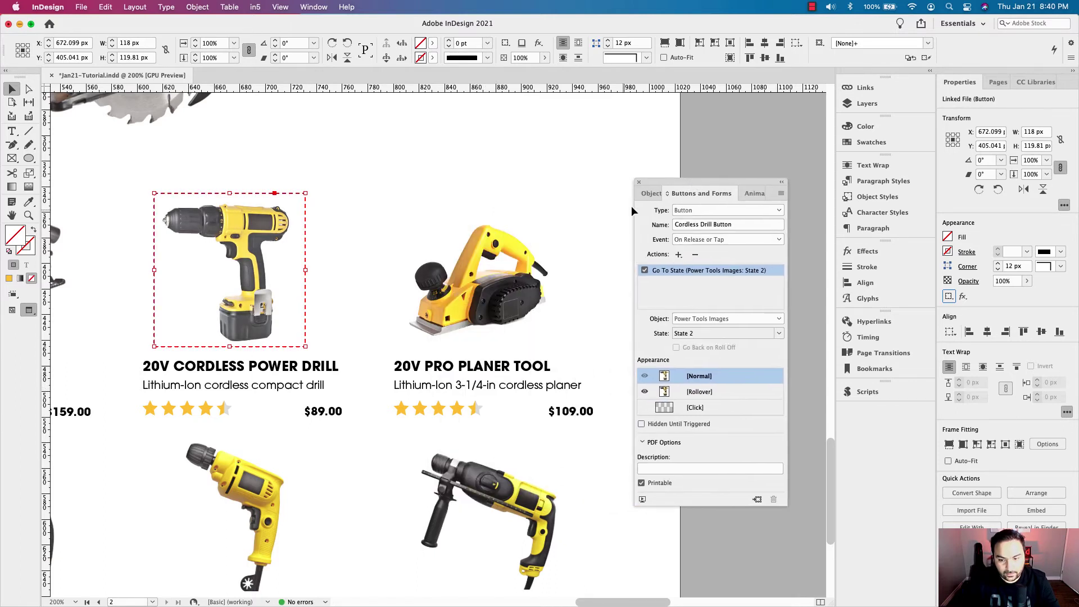
pyautogui.click(500, 247)
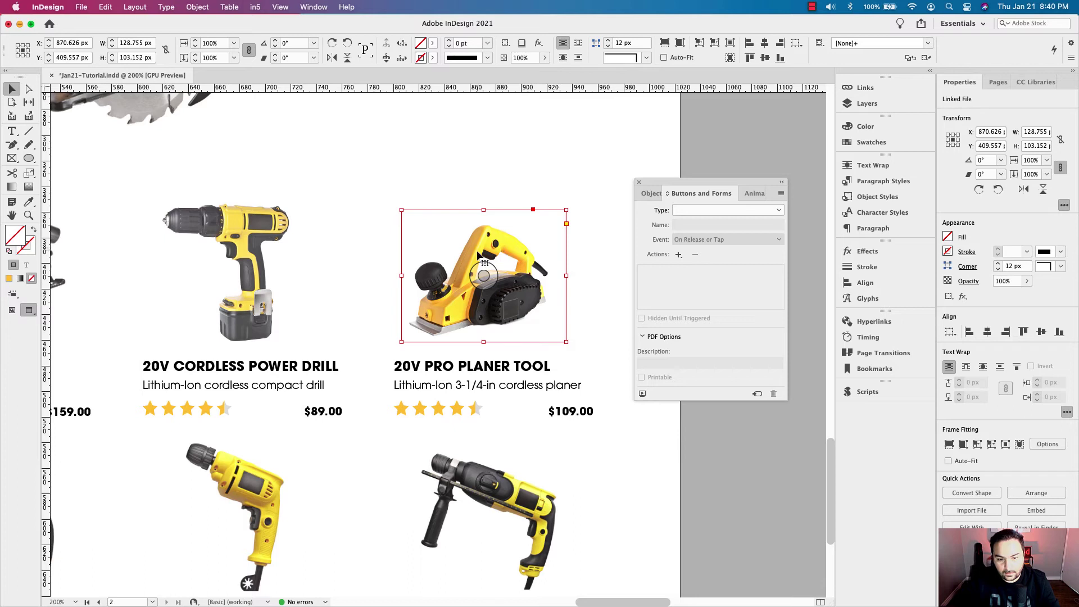
pyautogui.click(775, 211)
pyautogui.click(695, 222)
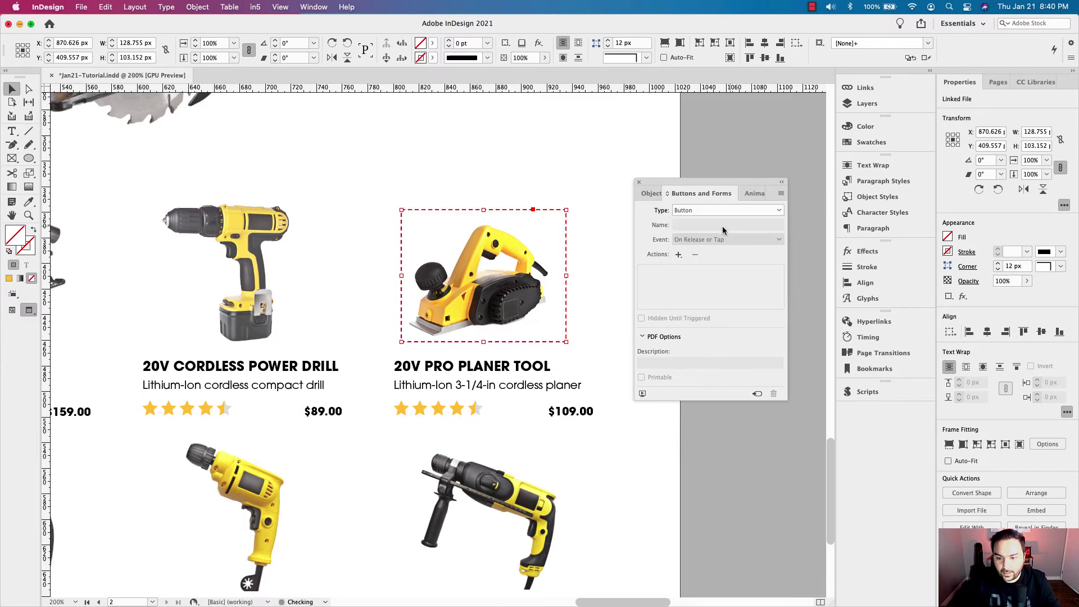
pyautogui.moveTo(705, 224); pyautogui.dragTo(649, 221)
pyautogui.write('Pla')
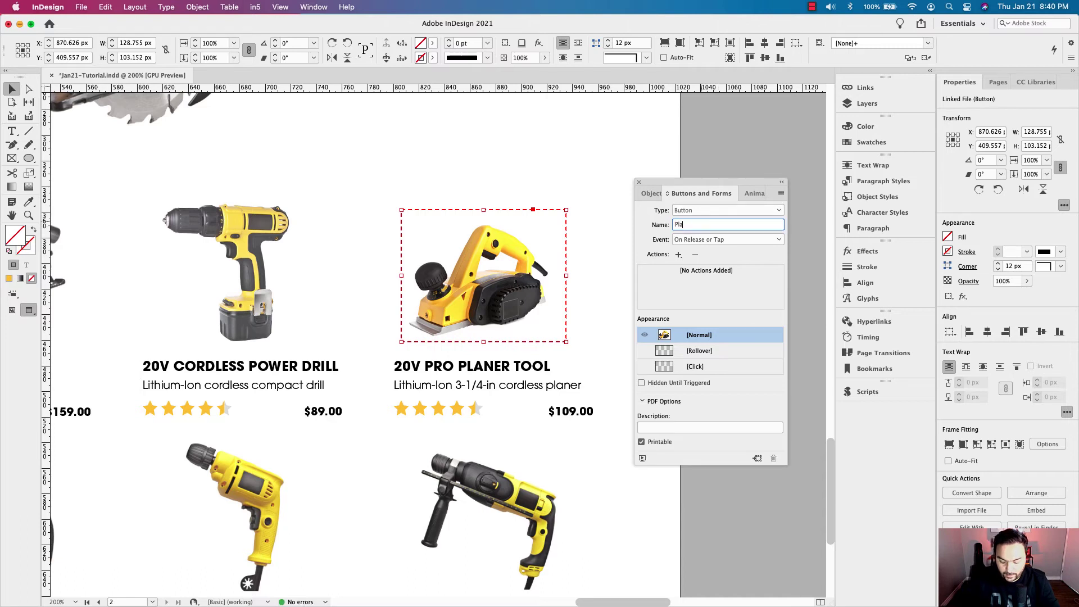
pyautogui.write('ner Button')
# Step: Add a Go To State action to the planer button, targeting State 3 of Power Tools Images
pyautogui.click(679, 255)
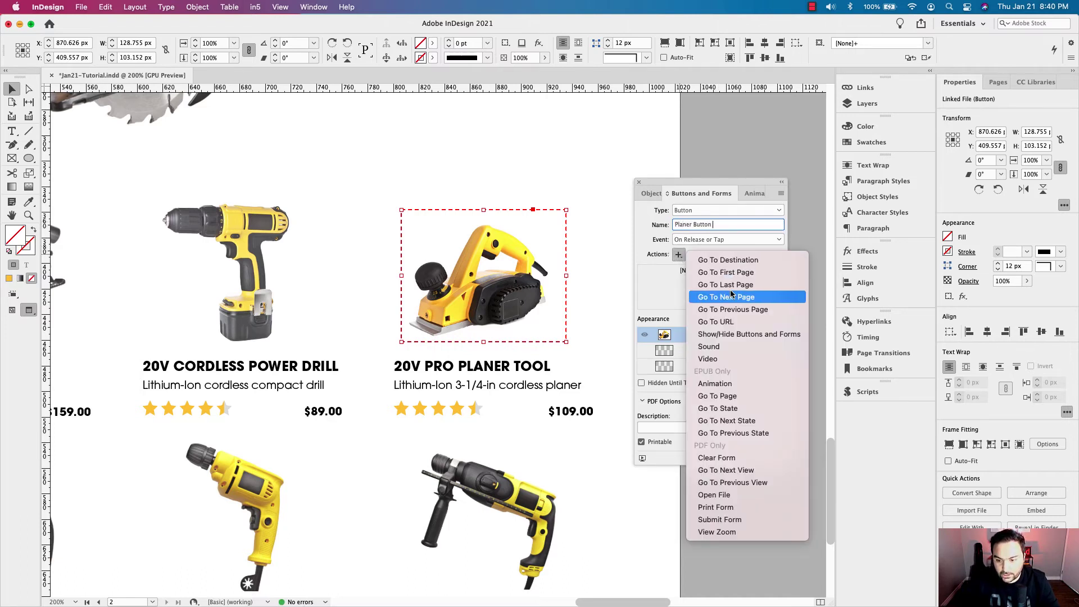
pyautogui.click(726, 408)
pyautogui.click(778, 320)
pyautogui.click(777, 332)
pyautogui.click(779, 334)
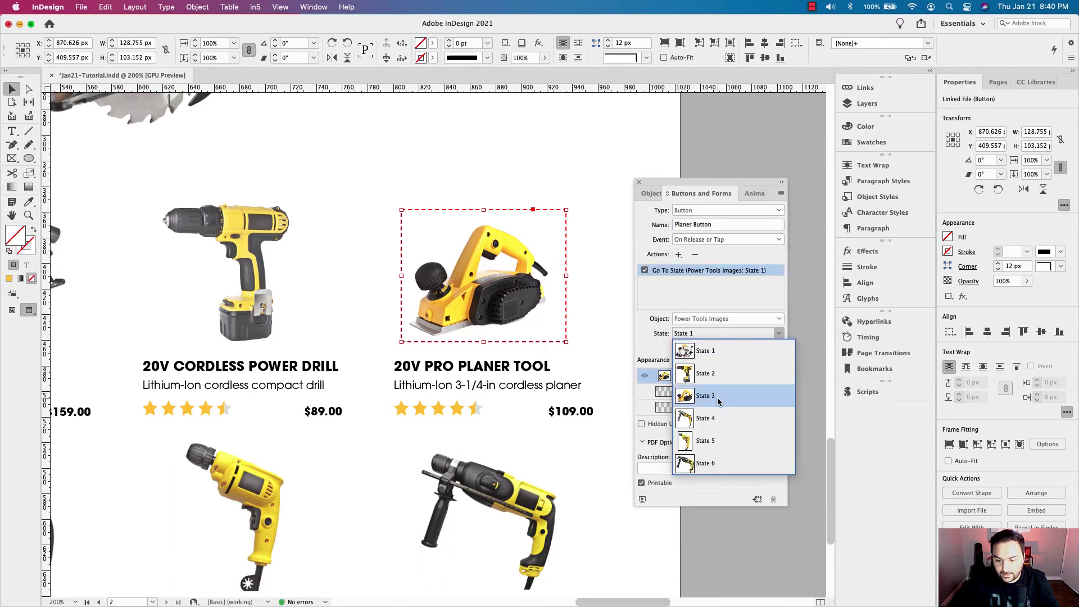
pyautogui.click(718, 399)
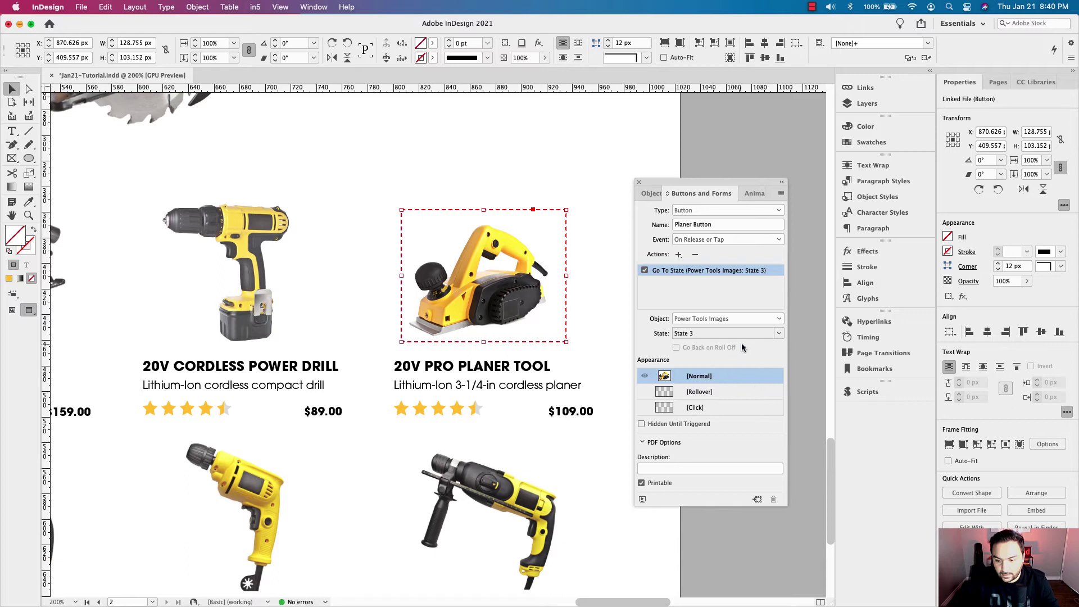
# Step: Add a second Go To State action to the planer button, targeting State 3 of Product Details-2
pyautogui.click(679, 254)
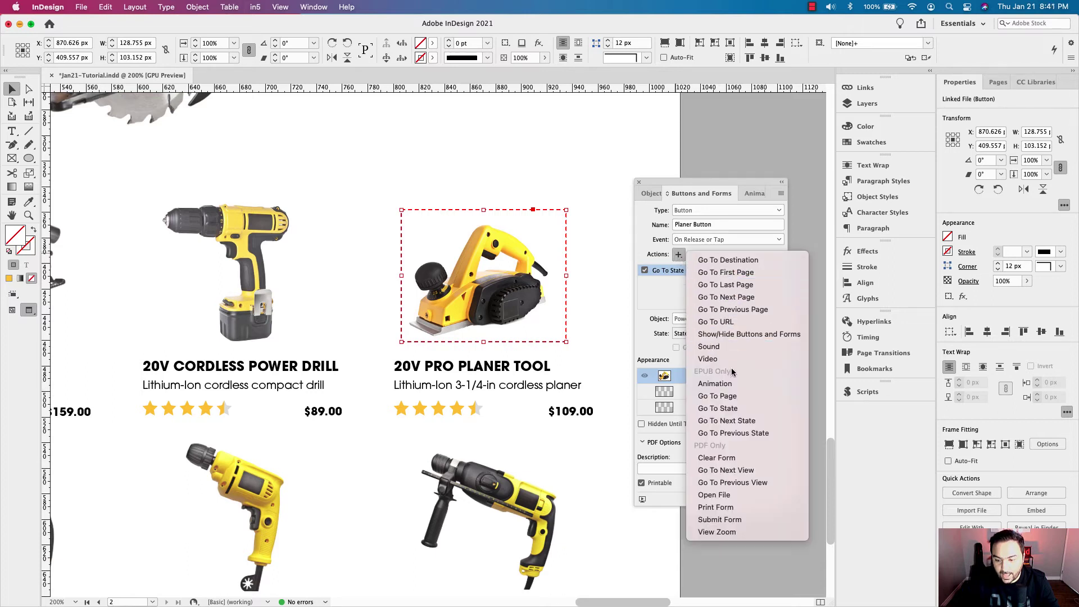
pyautogui.click(746, 409)
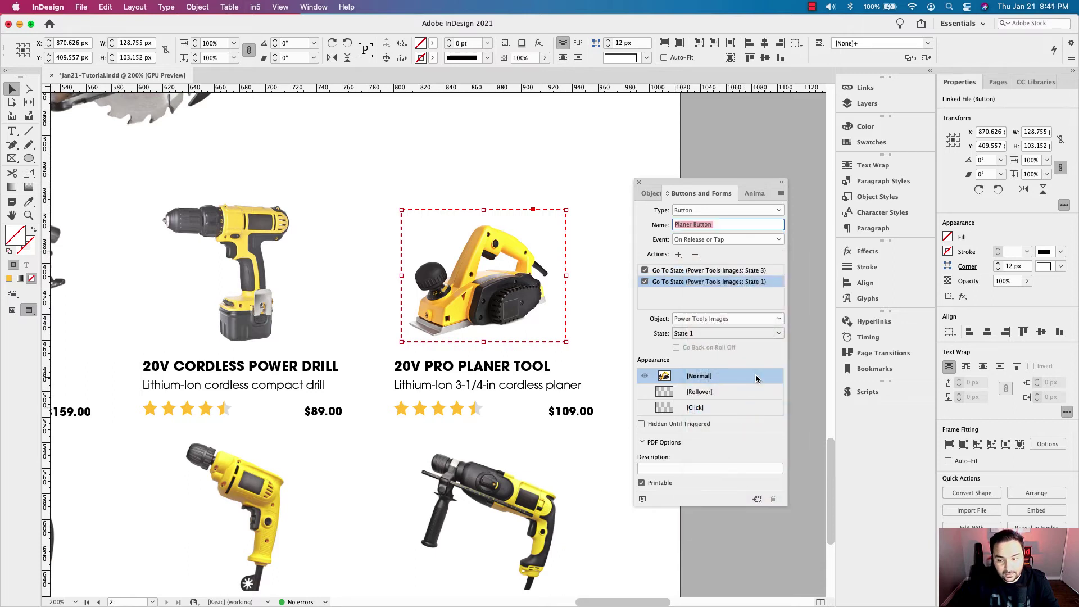
pyautogui.click(780, 334)
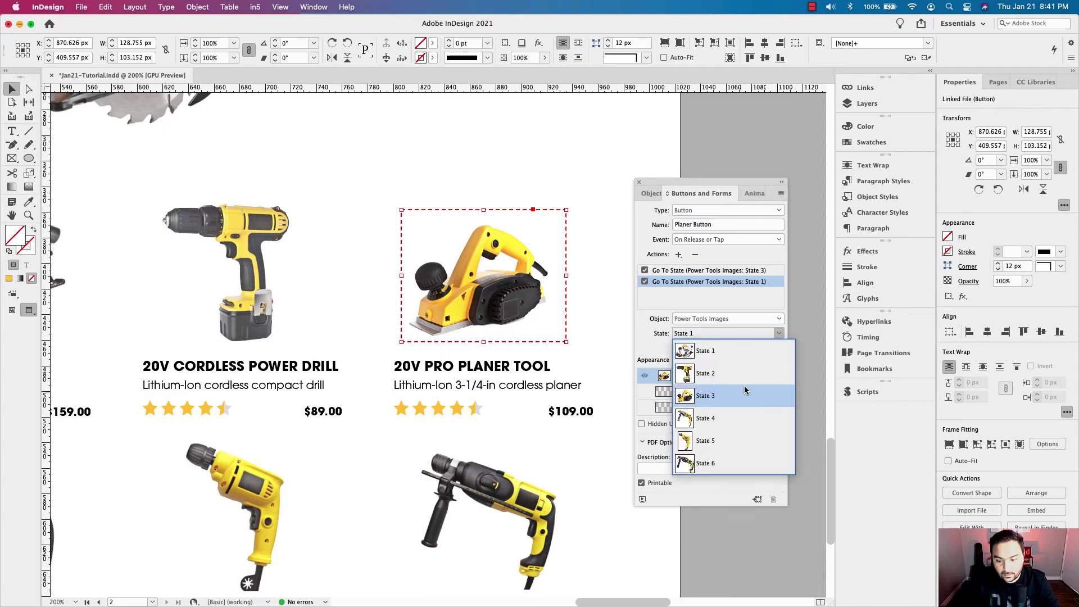
pyautogui.click(747, 353)
pyautogui.click(759, 318)
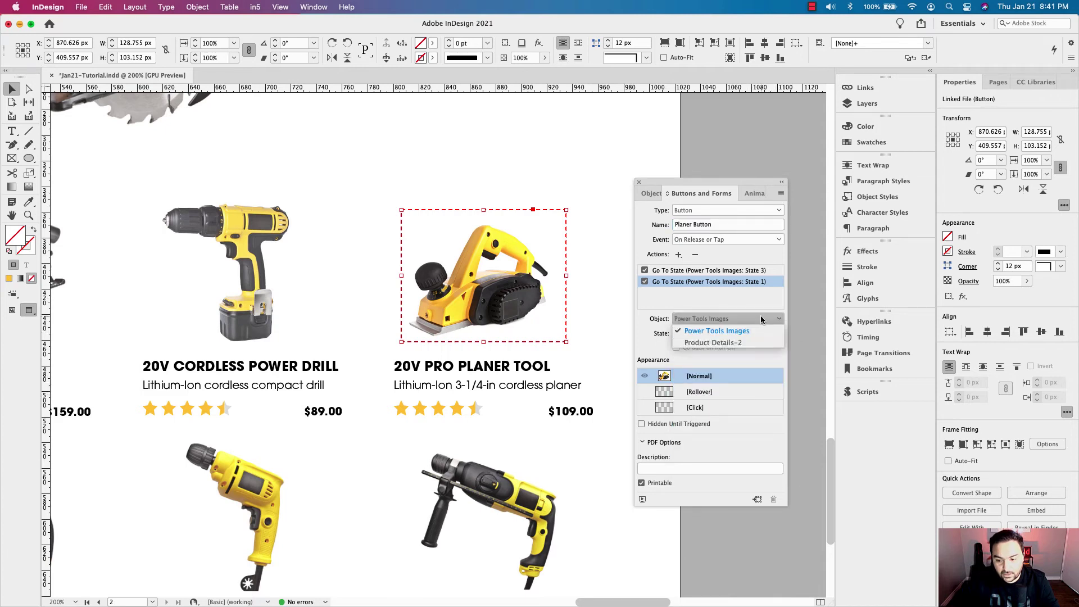
pyautogui.click(738, 344)
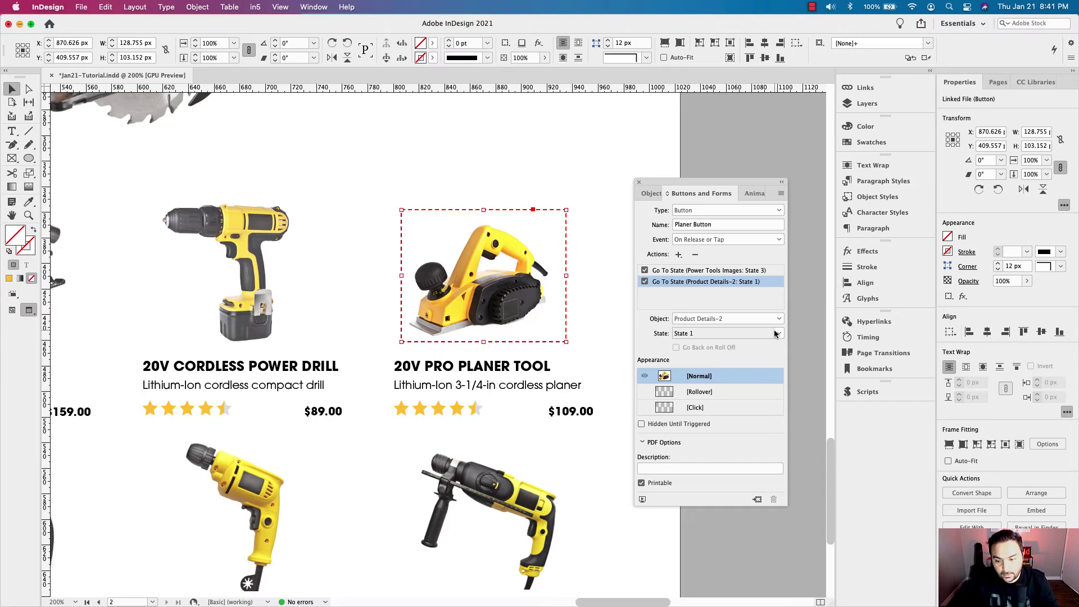
pyautogui.click(779, 333)
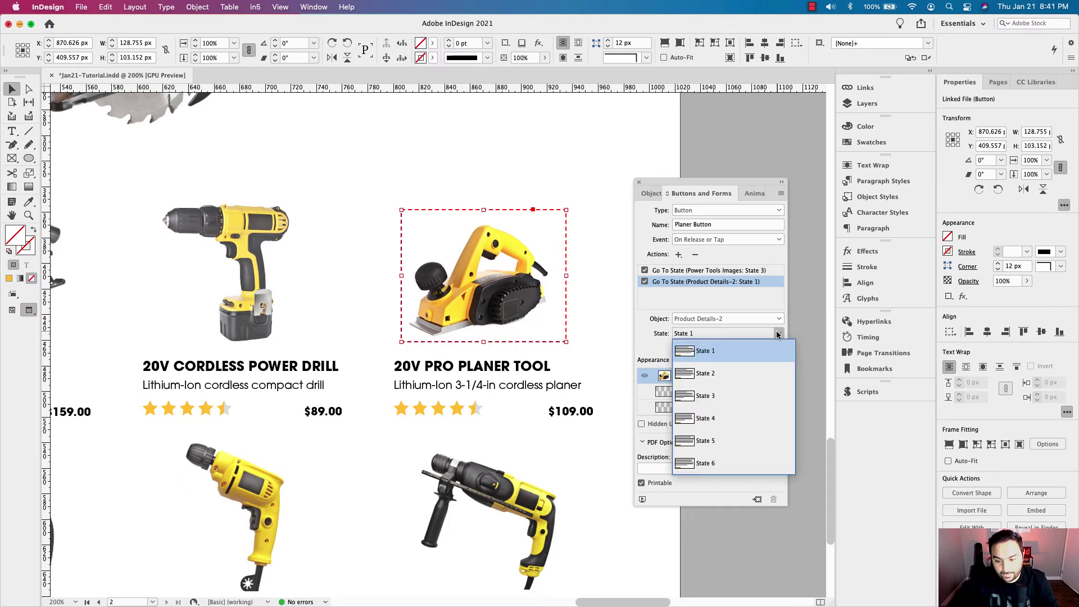
pyautogui.click(723, 400)
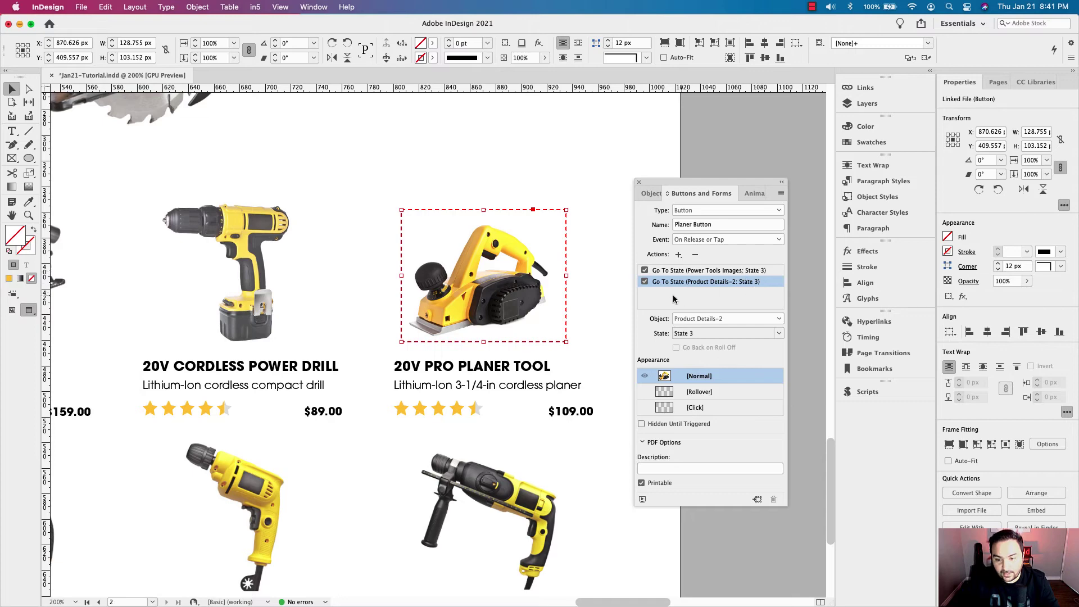
pyautogui.click(626, 297)
pyautogui.moveTo(626, 296); pyautogui.dragTo(269, 289)
pyautogui.click(269, 289)
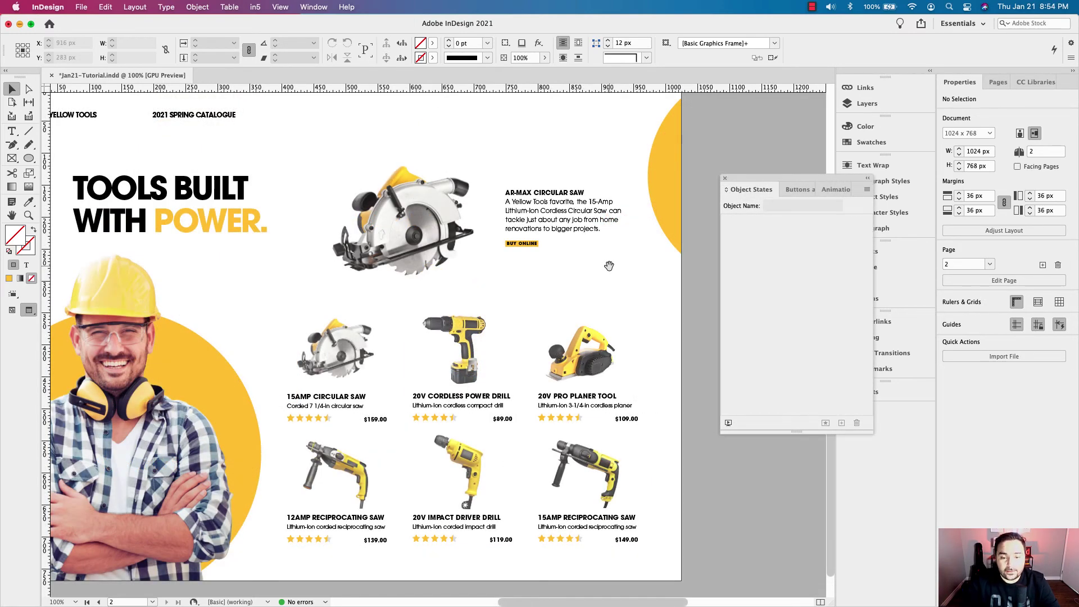
# Step: Preview the page's EPUB interactivity, test all six product thumbnail buttons, and close the preview
pyautogui.click(727, 422)
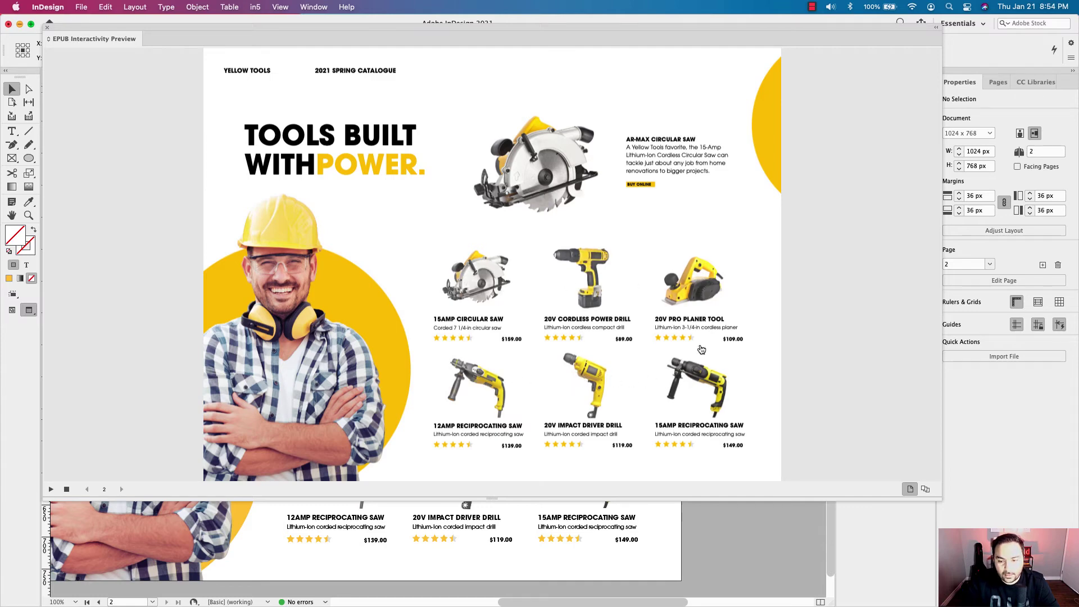
pyautogui.click(588, 265)
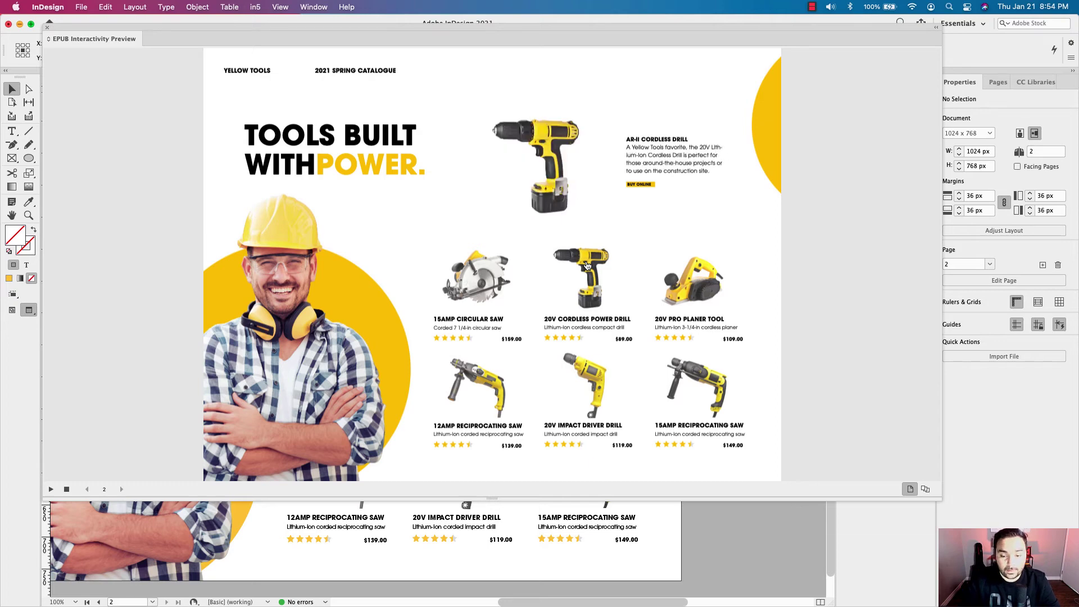
pyautogui.click(693, 280)
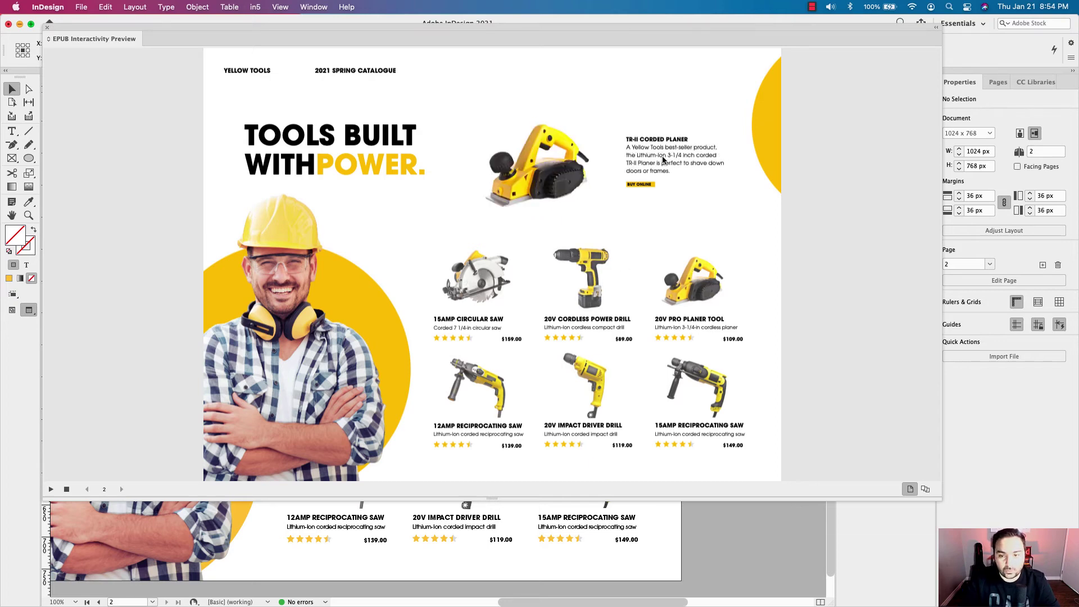
pyautogui.click(486, 383)
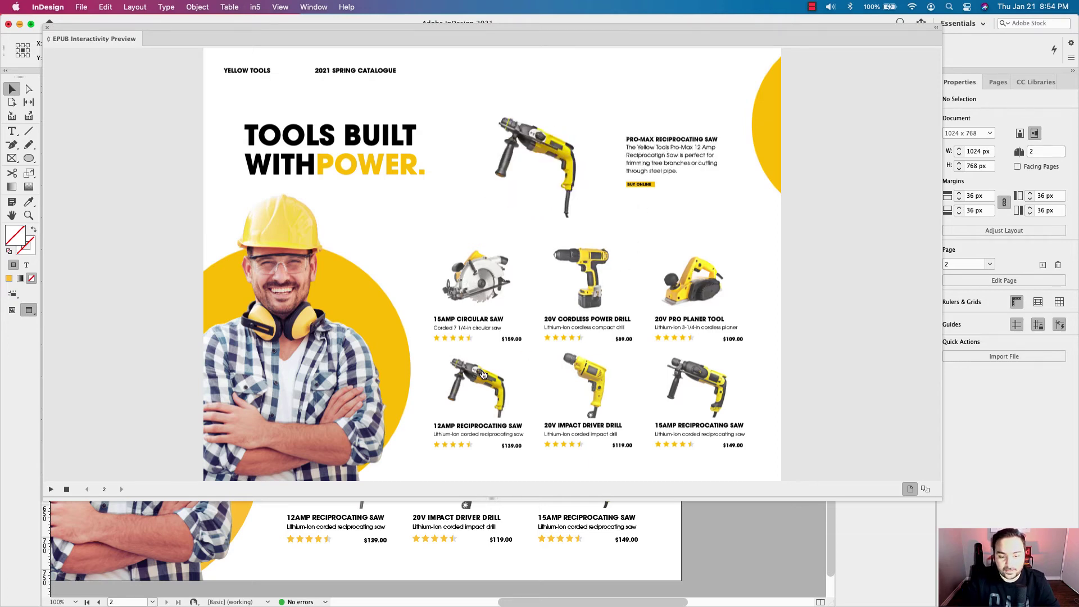
pyautogui.click(590, 375)
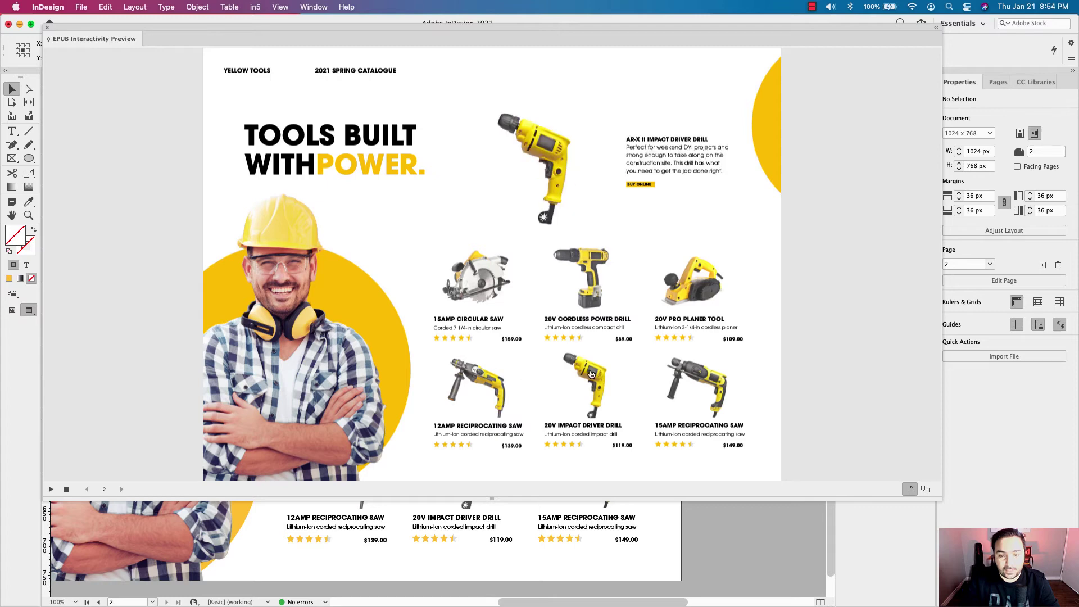
pyautogui.click(691, 375)
pyautogui.click(591, 380)
pyautogui.click(500, 388)
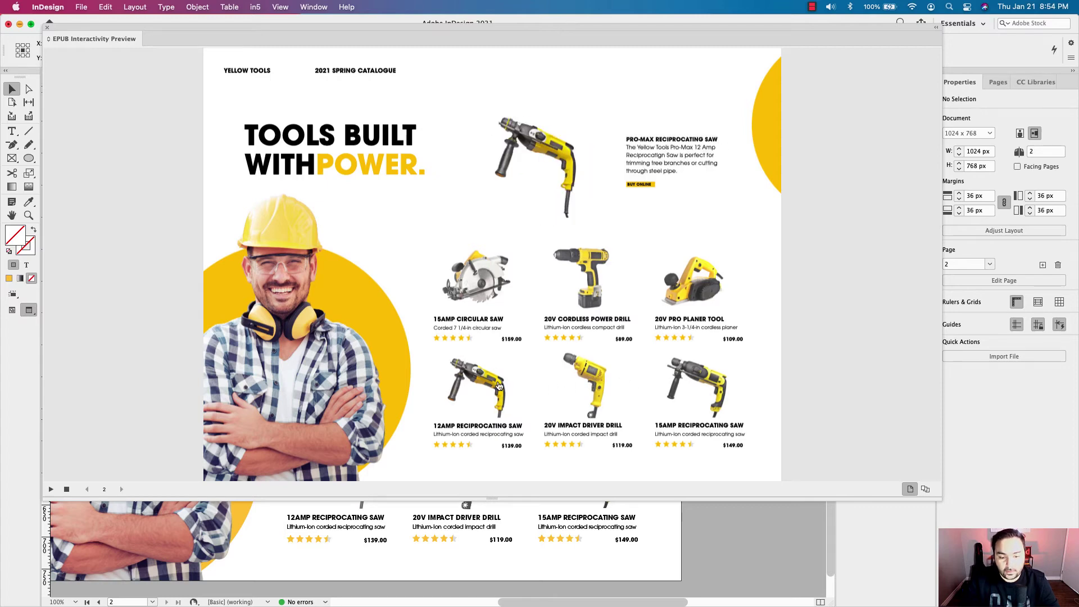
pyautogui.click(479, 303)
pyautogui.click(586, 284)
pyautogui.click(692, 282)
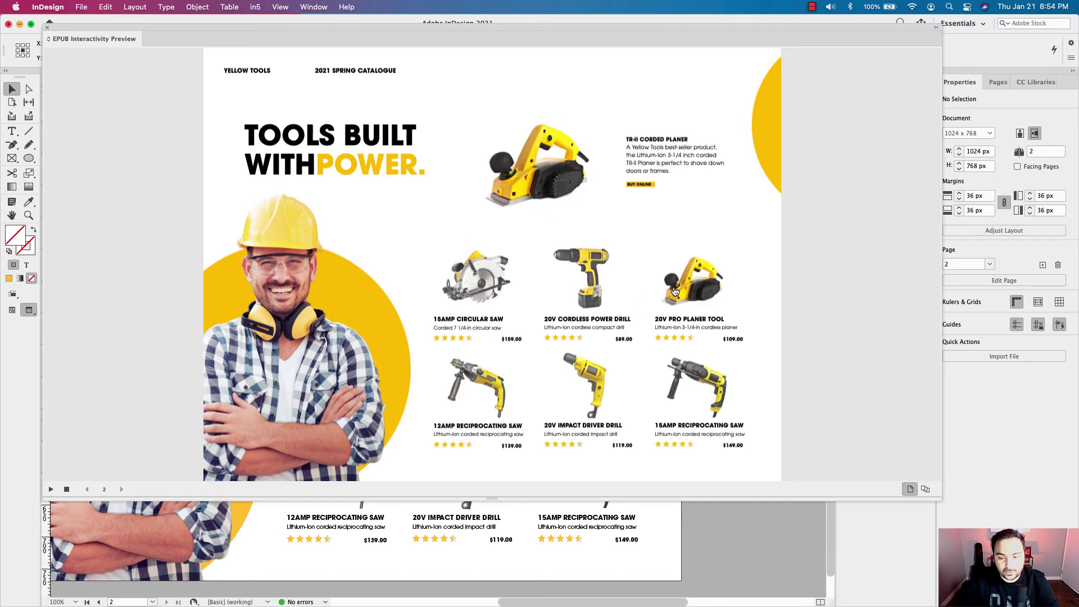
pyautogui.click(696, 385)
pyautogui.click(588, 383)
pyautogui.click(478, 388)
pyautogui.click(477, 278)
pyautogui.click(579, 281)
pyautogui.click(674, 290)
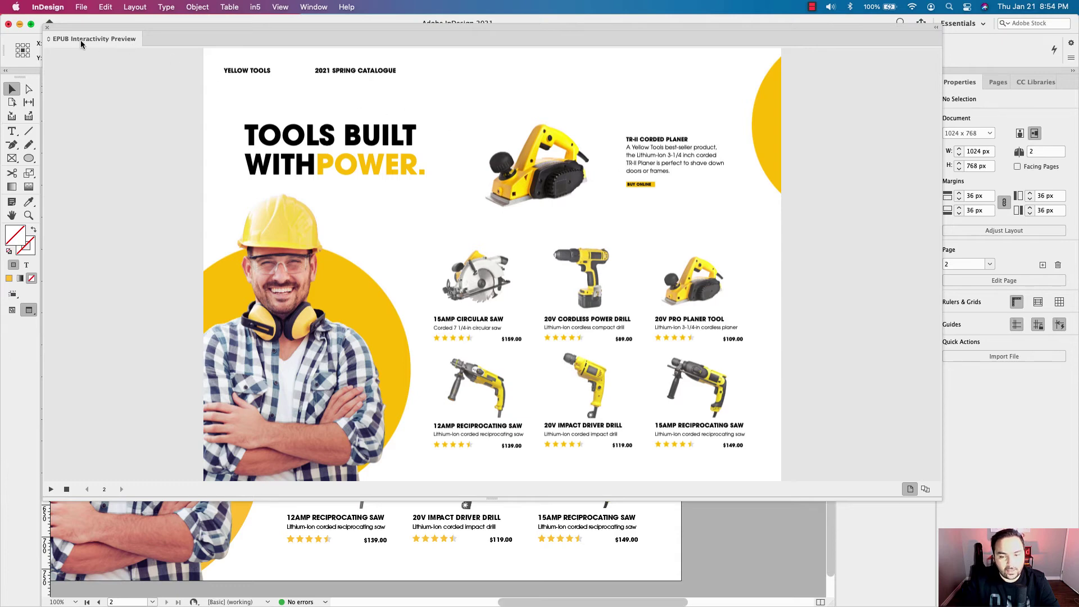
pyautogui.click(47, 27)
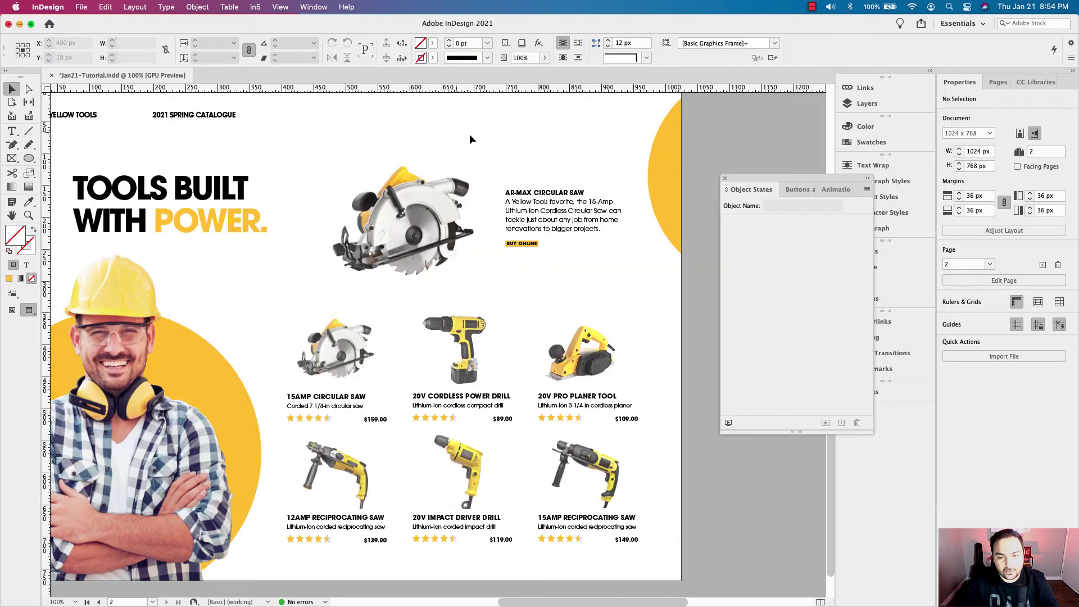
# Step: Apply the Fly in from Right animation preset to the circular saw description text in State 1 of Product Details-2
pyautogui.scroll(2, 606, 211)
pyautogui.scroll(2, 598, 221)
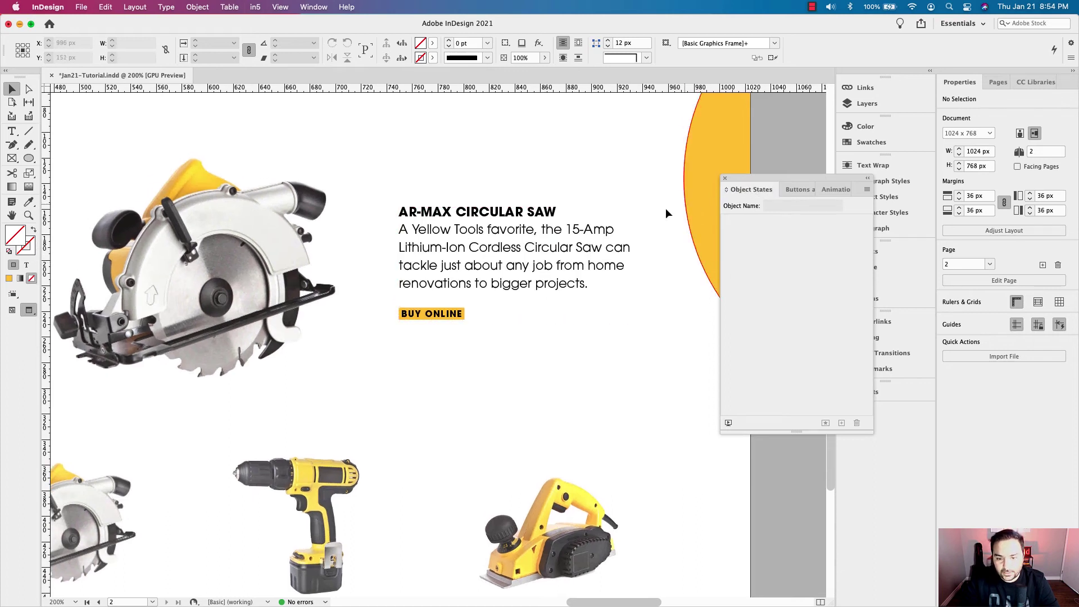
pyautogui.click(561, 235)
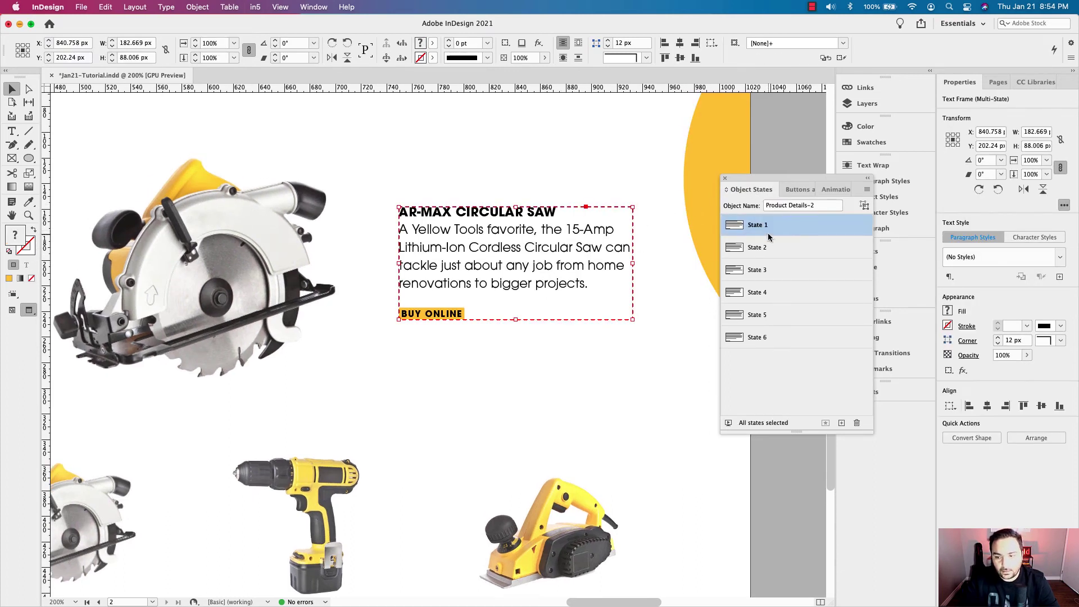
pyautogui.doubleClick(552, 254)
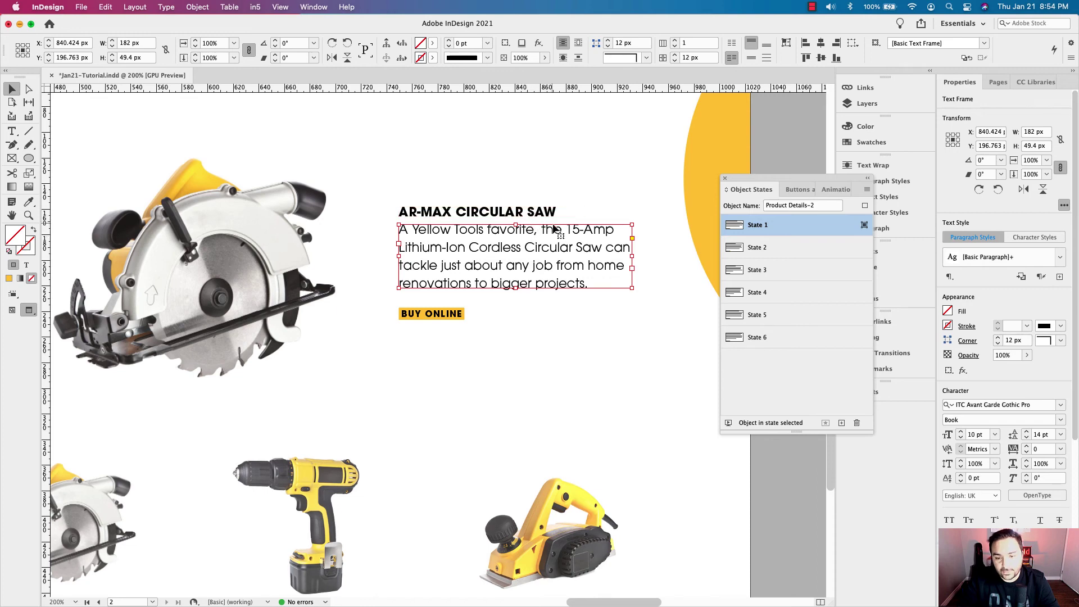
pyautogui.click(836, 190)
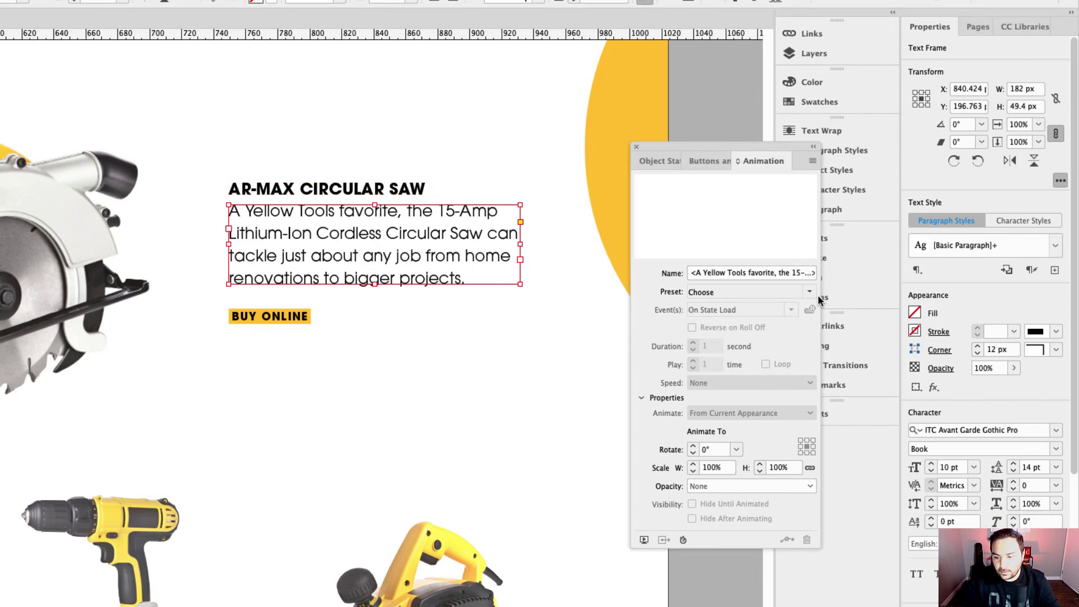
pyautogui.click(655, 161)
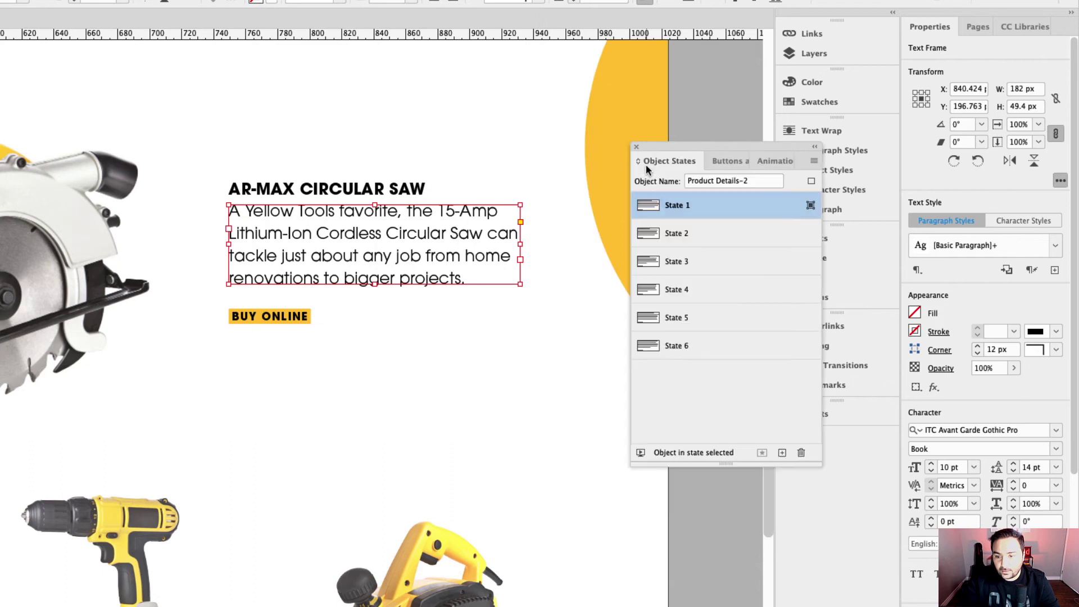
pyautogui.click(660, 205)
pyautogui.click(497, 236)
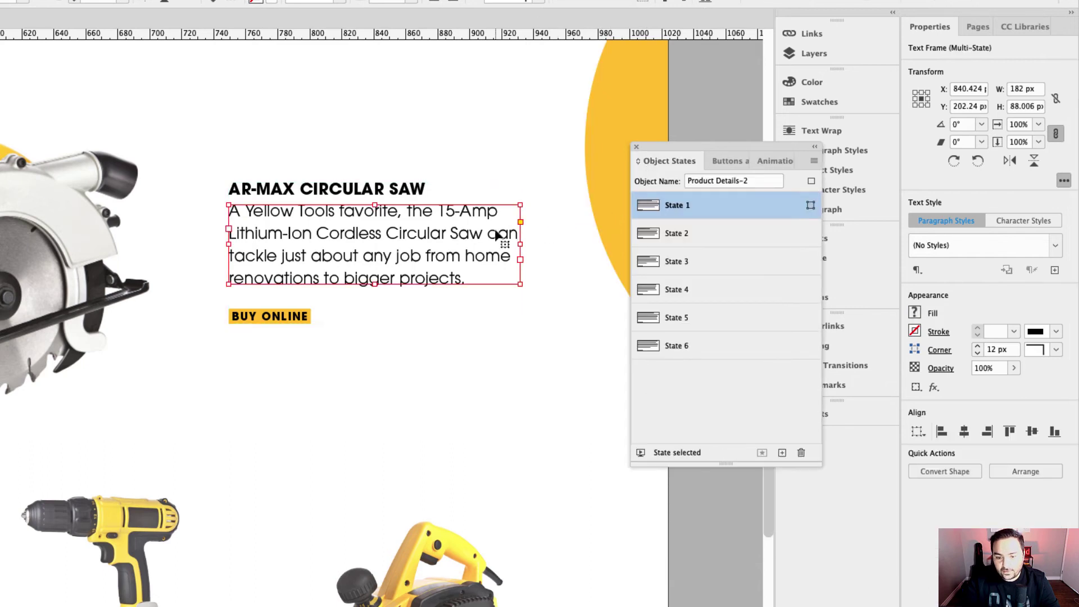
pyautogui.click(763, 162)
pyautogui.click(808, 293)
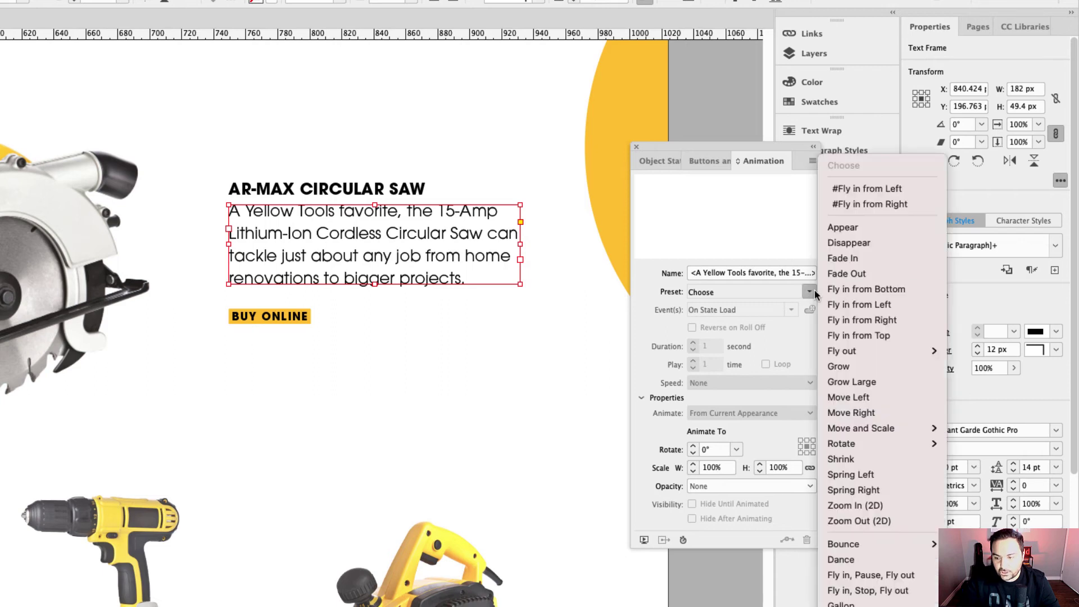
pyautogui.click(863, 320)
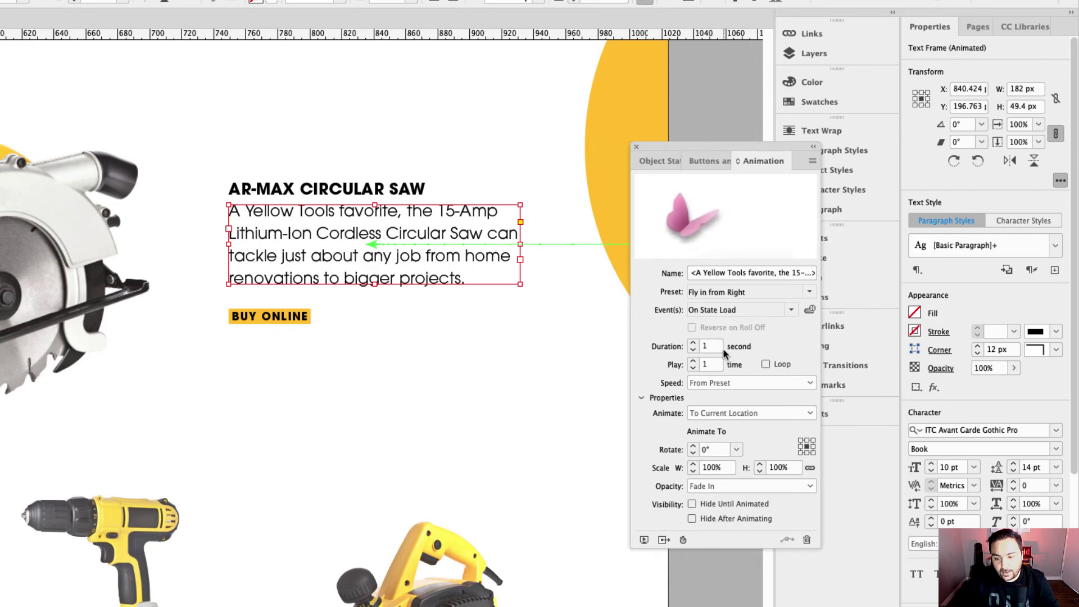
# Step: Apply the Fly in from Right animation preset to the AR-MAX CIRCULAR SAW heading
pyautogui.click(395, 194)
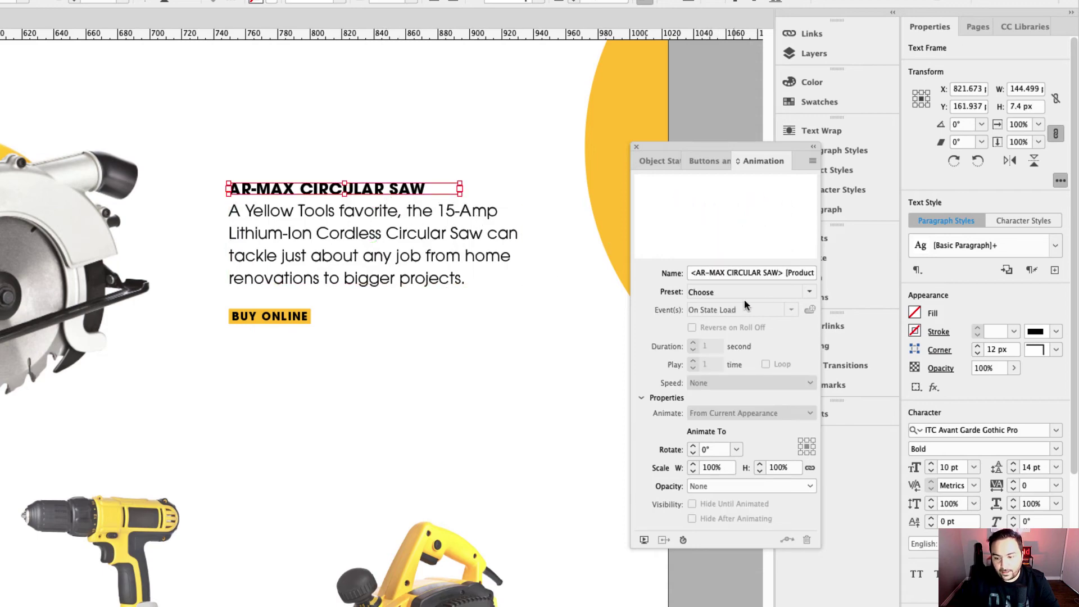
pyautogui.click(808, 293)
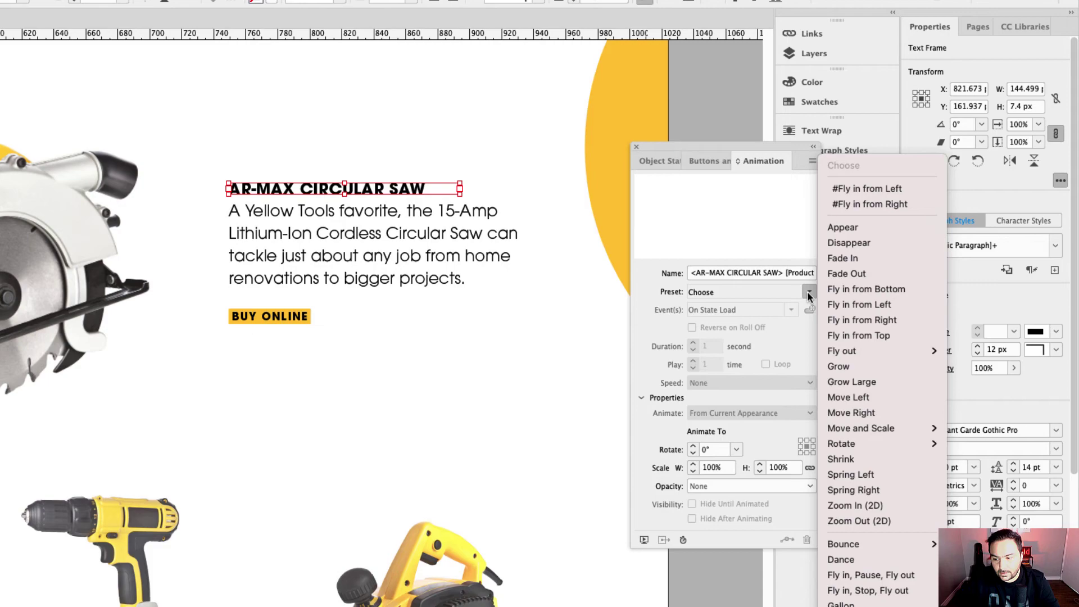
pyautogui.click(861, 320)
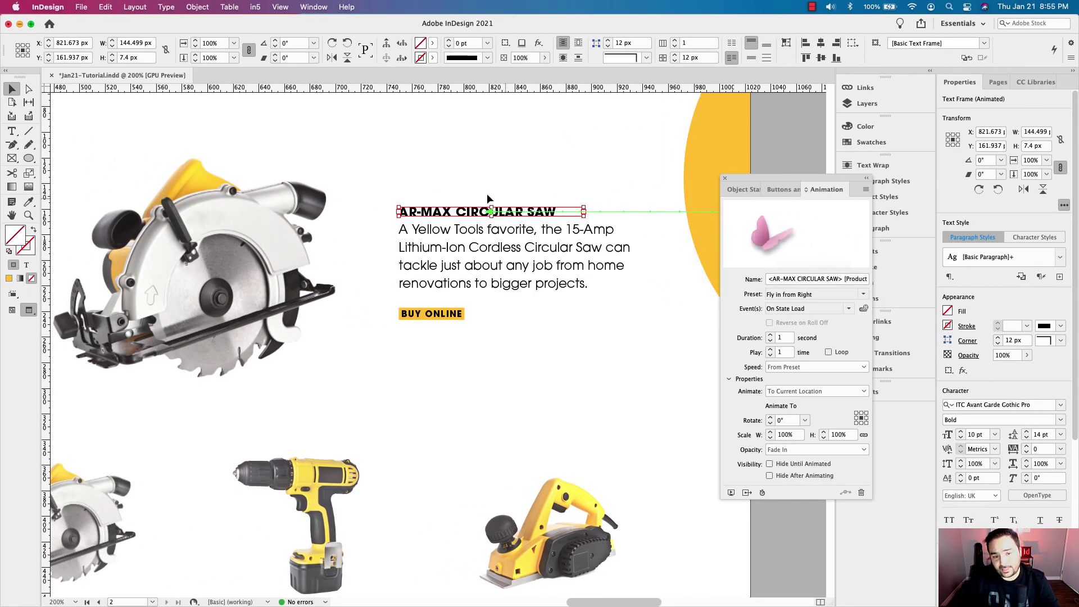
# Step: Show the animation timing controls, set the two State 1 text animations to play together, and group the timing controls with the animation settings
pyautogui.click(313, 7)
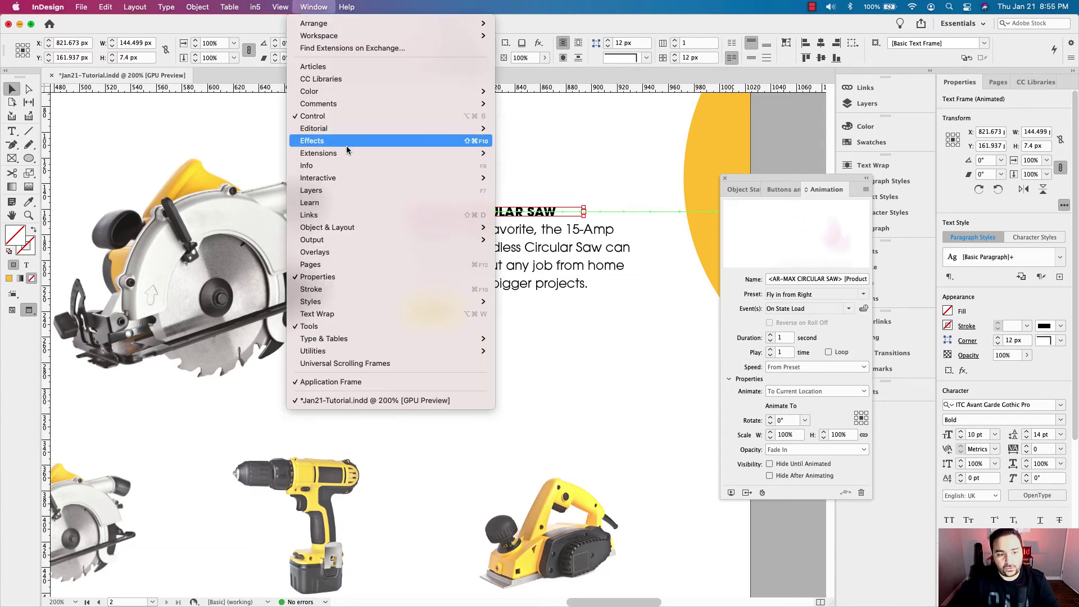
pyautogui.moveTo(352, 178)
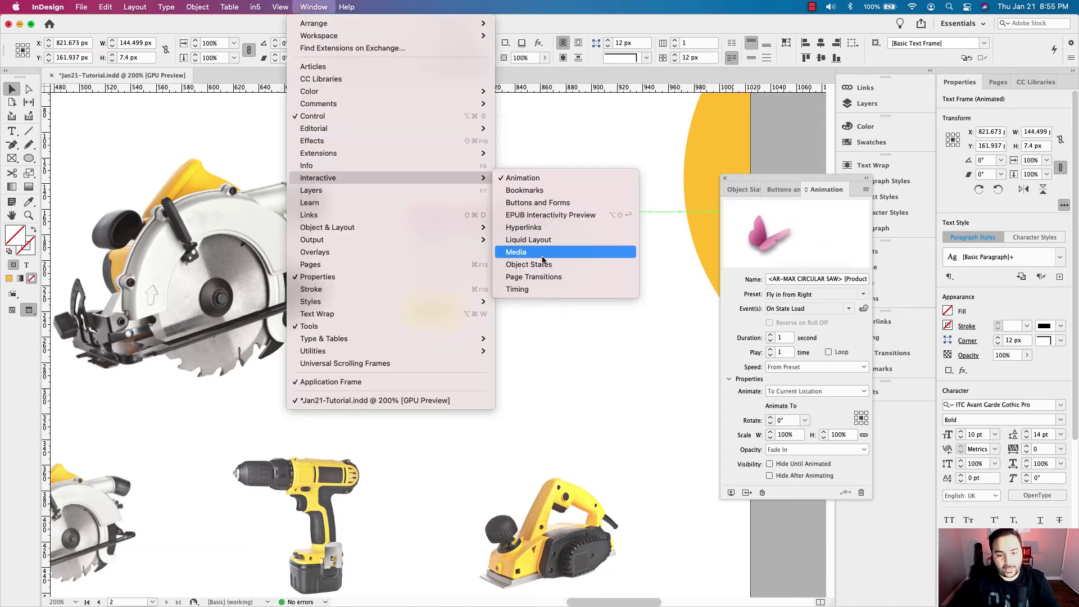
pyautogui.click(556, 289)
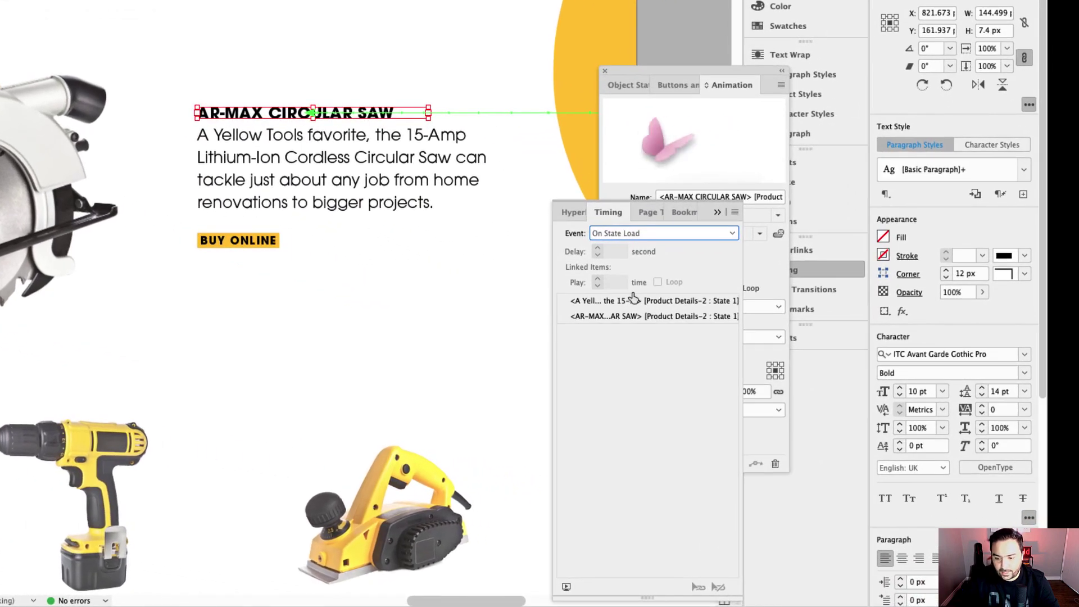
pyautogui.click(633, 298)
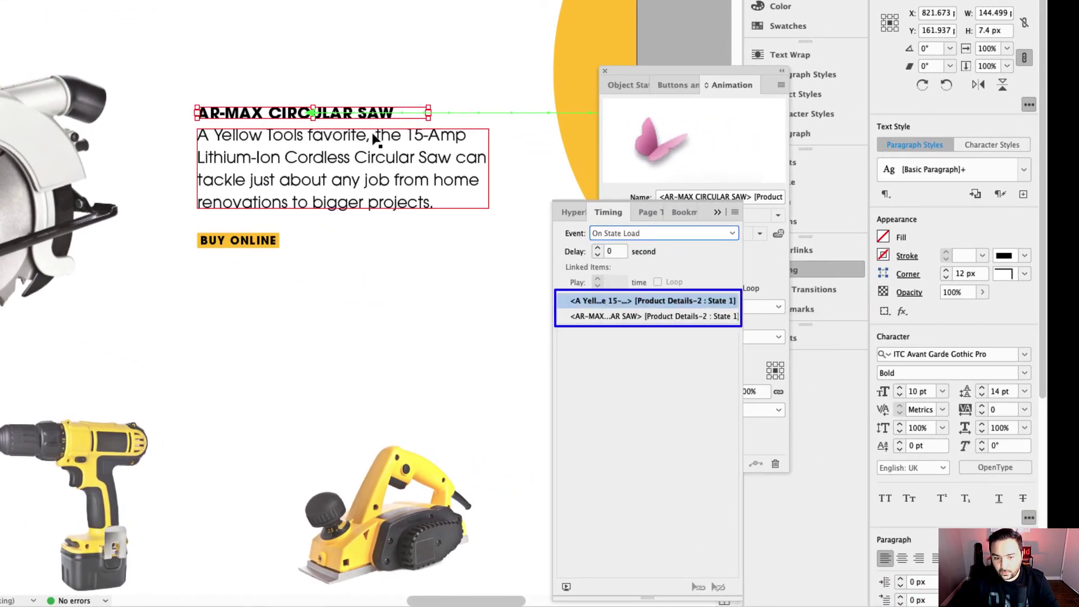
pyautogui.keyDown('shift'); pyautogui.click(622, 316); pyautogui.keyUp('shift')
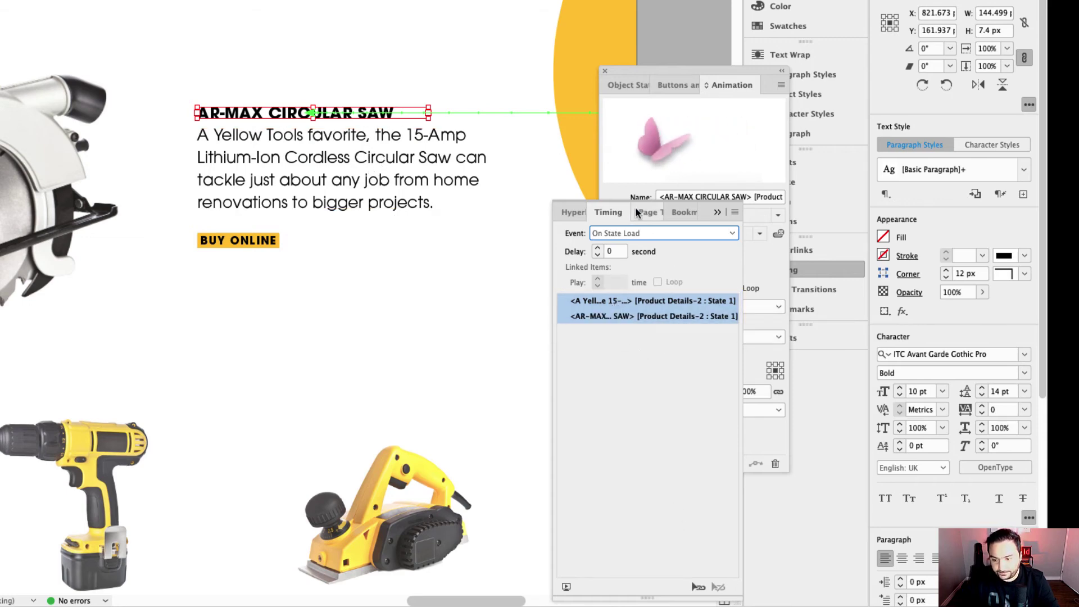
pyautogui.moveTo(612, 211); pyautogui.dragTo(542, 0)
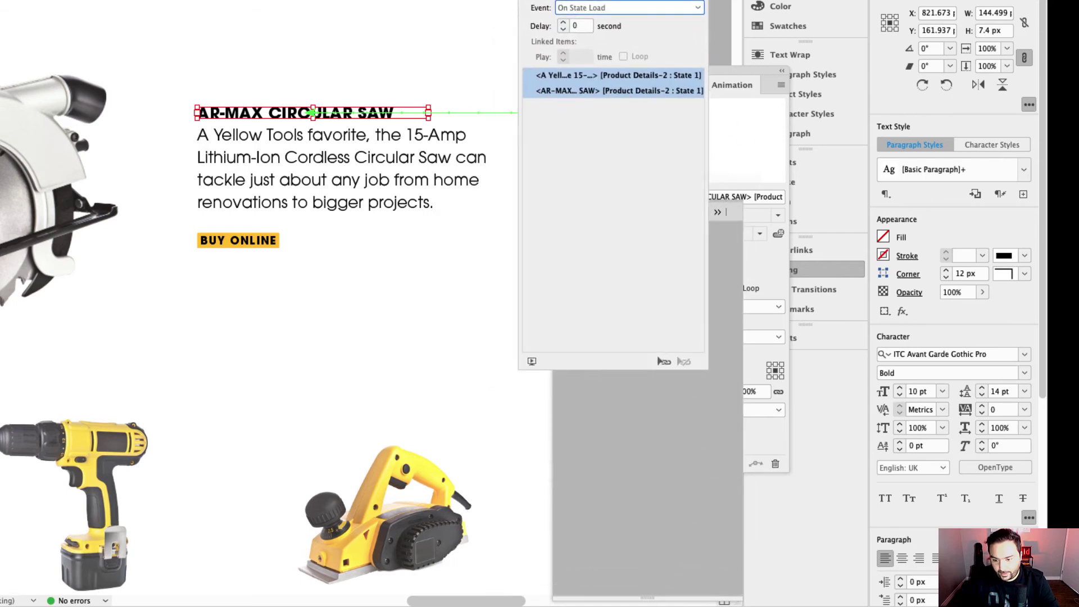
pyautogui.click(663, 361)
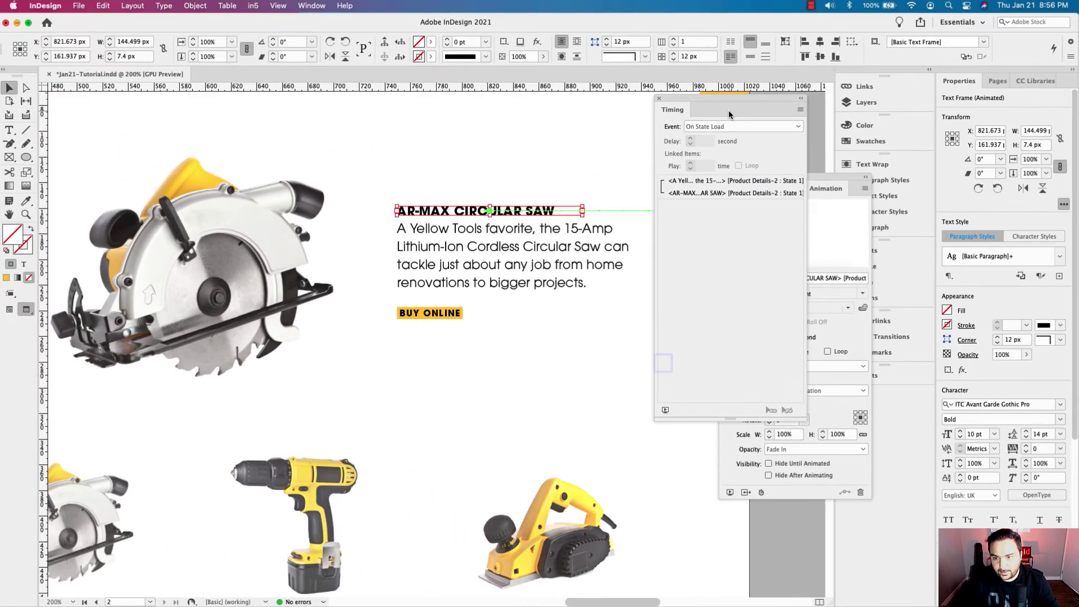
pyautogui.moveTo(730, 114)
pyautogui.mouseDown()
pyautogui.moveTo(706, 111)
pyautogui.moveTo(727, 188)
pyautogui.moveTo(774, 192)
pyautogui.moveTo(729, 111)
pyautogui.mouseUp()
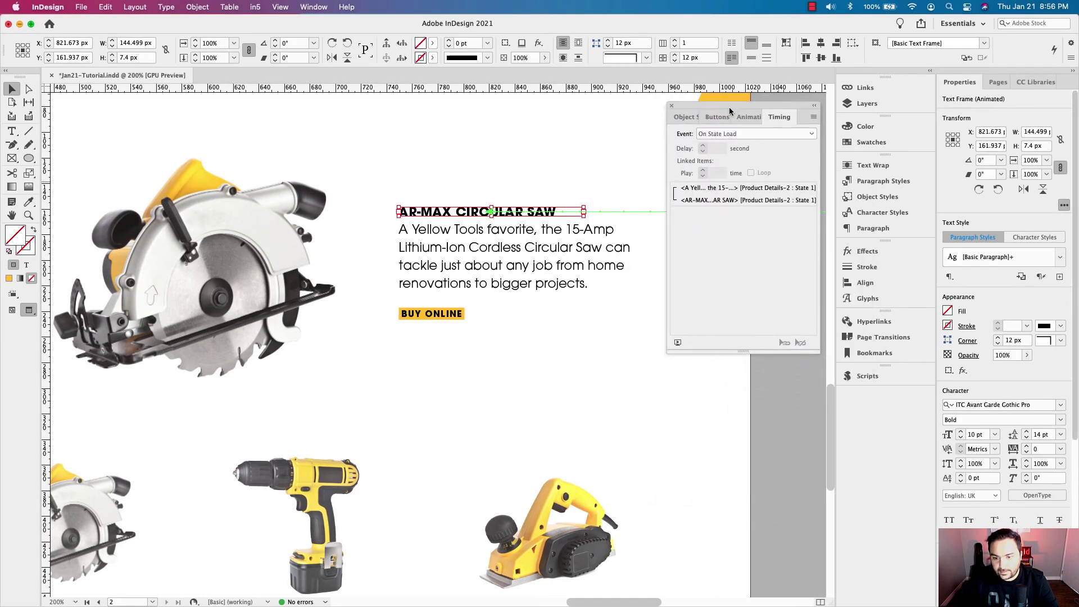
# Step: Preview the EPUB interactivity, alternate between the circular saw and cordless drill buttons to test the text animation, and close the preview
pyautogui.click(679, 342)
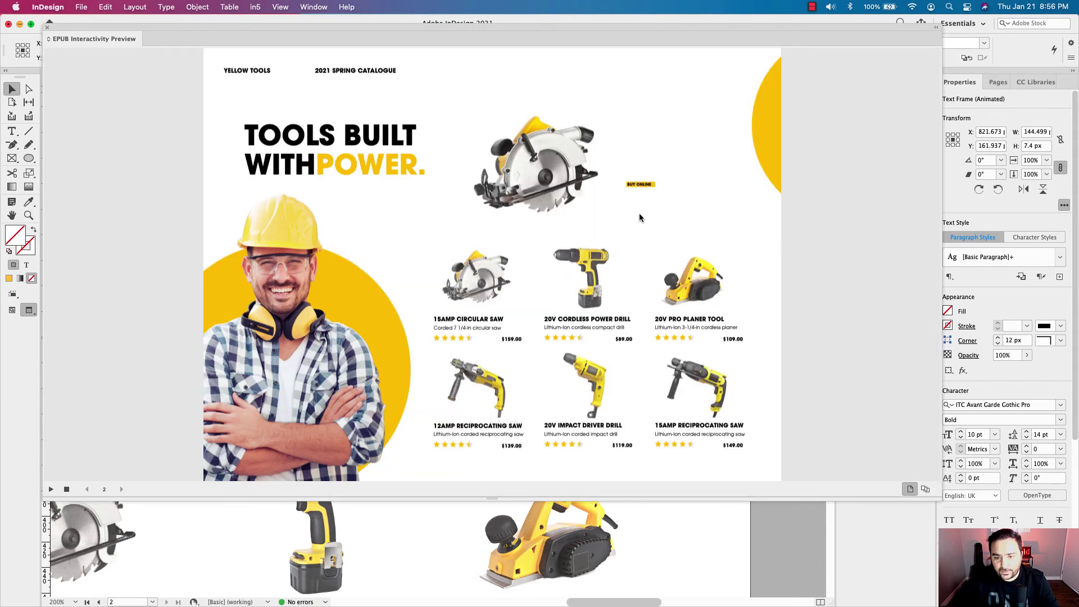
pyautogui.click(582, 298)
pyautogui.click(495, 293)
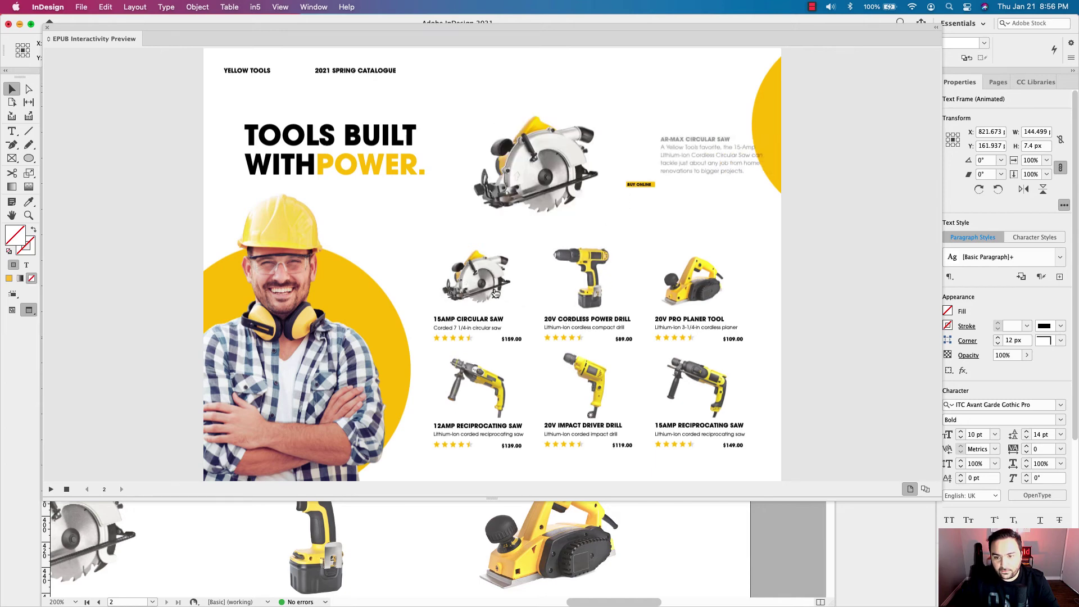
pyautogui.click(566, 271)
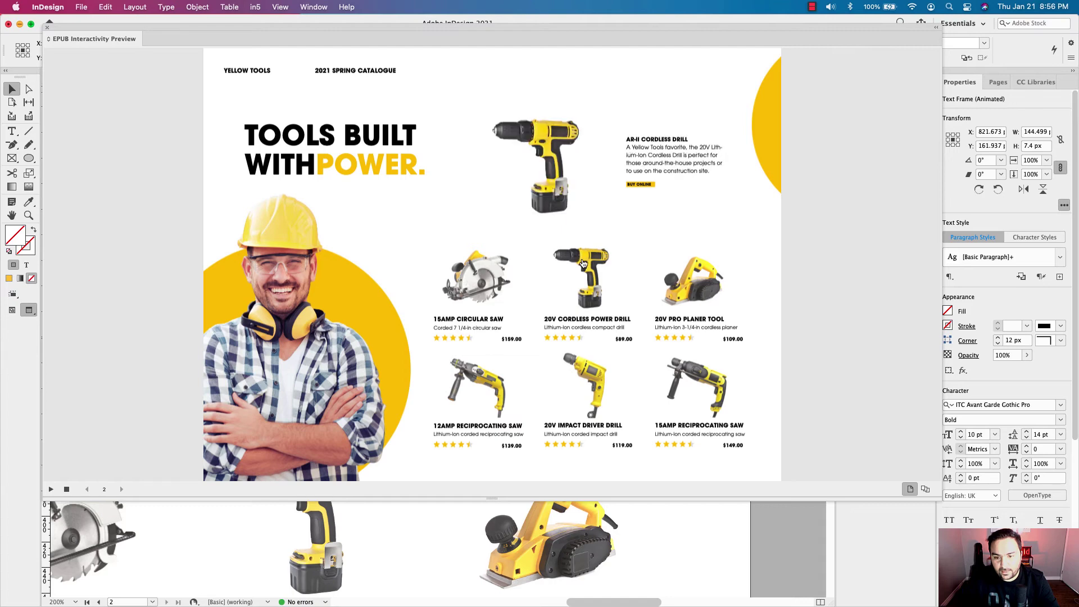
pyautogui.click(477, 276)
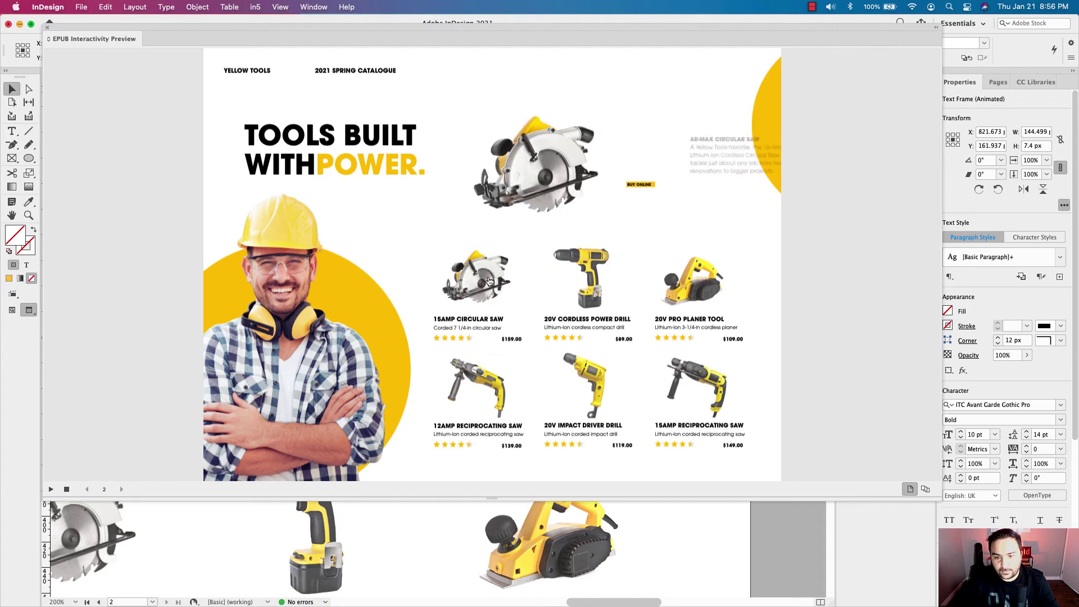
pyautogui.click(47, 28)
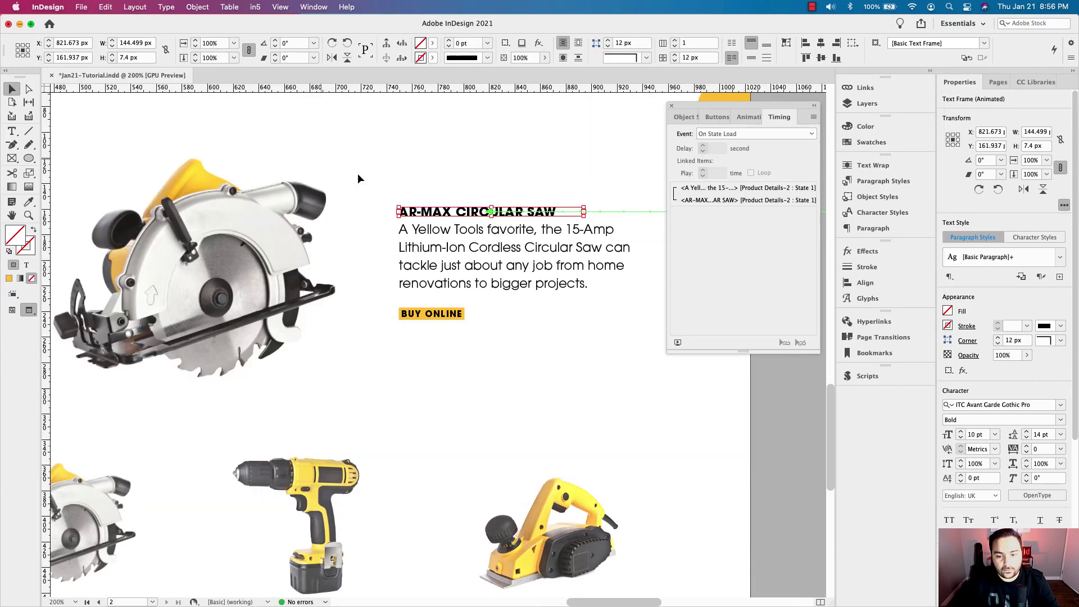
# Step: Apply the Fly in from Right animation preset to the cordless drill description text in State 2 of Product Details-2
pyautogui.click(623, 332)
pyautogui.moveTo(623, 332); pyautogui.dragTo(518, 344)
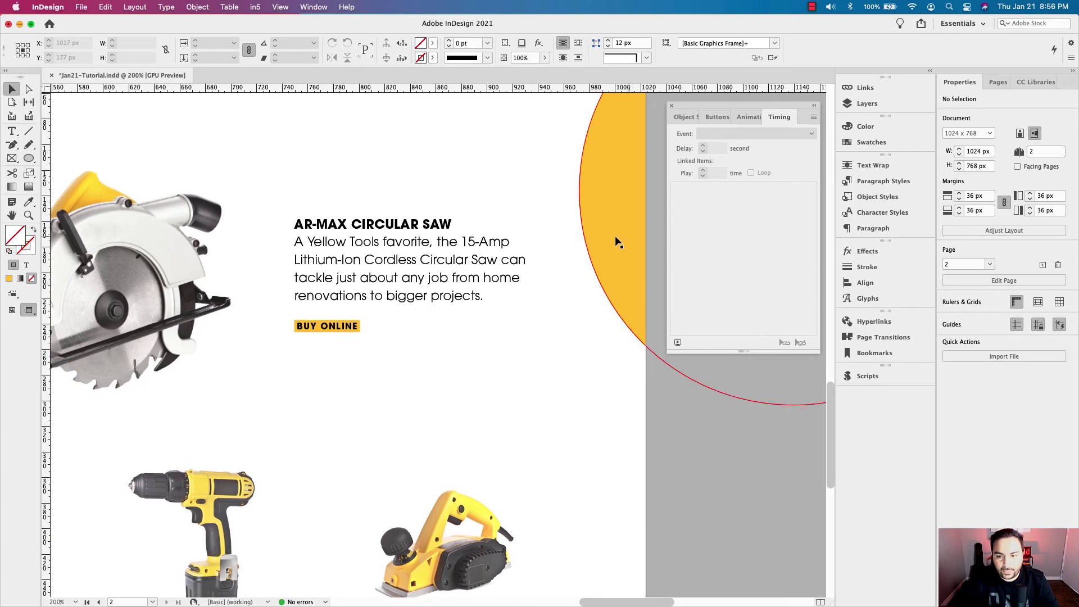
pyautogui.scroll(-5, 548, 280)
pyautogui.hscroll(-3, 549, 280)
pyautogui.scroll(4, 482, 330)
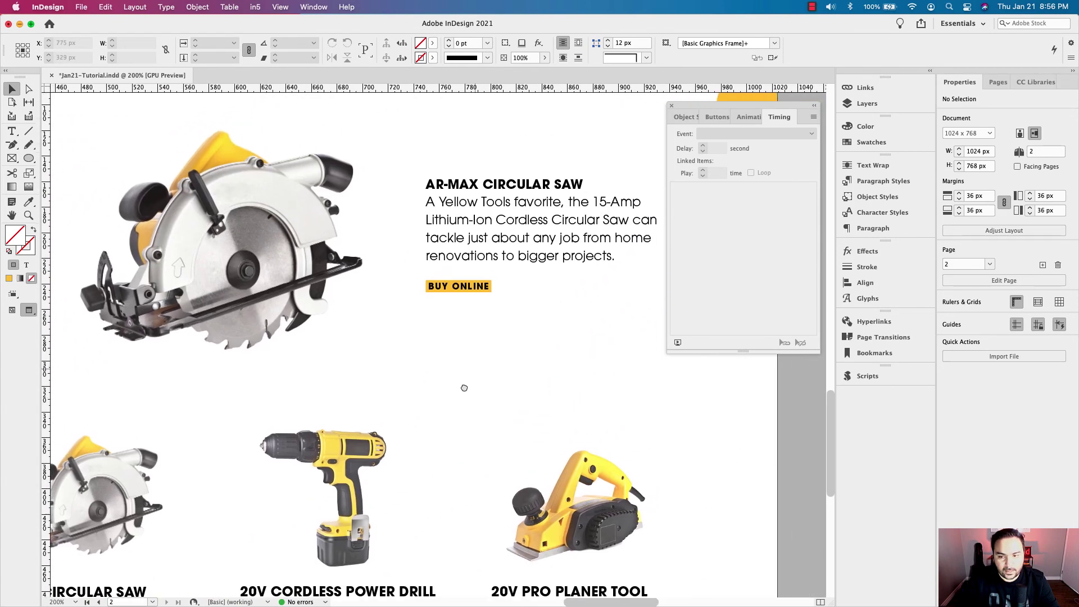
pyautogui.click(686, 118)
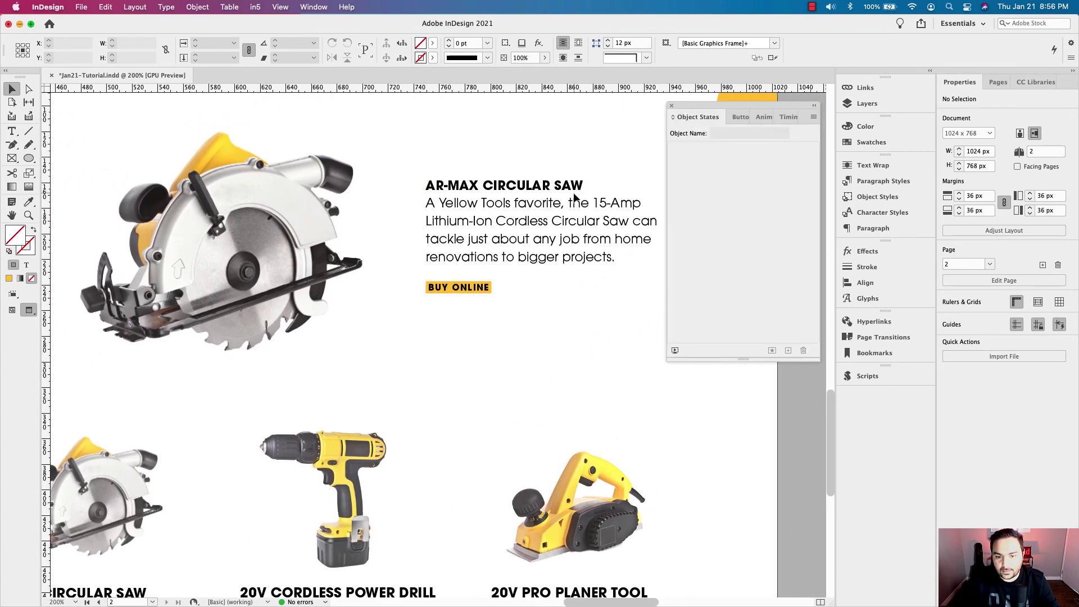
pyautogui.click(536, 193)
pyautogui.click(711, 178)
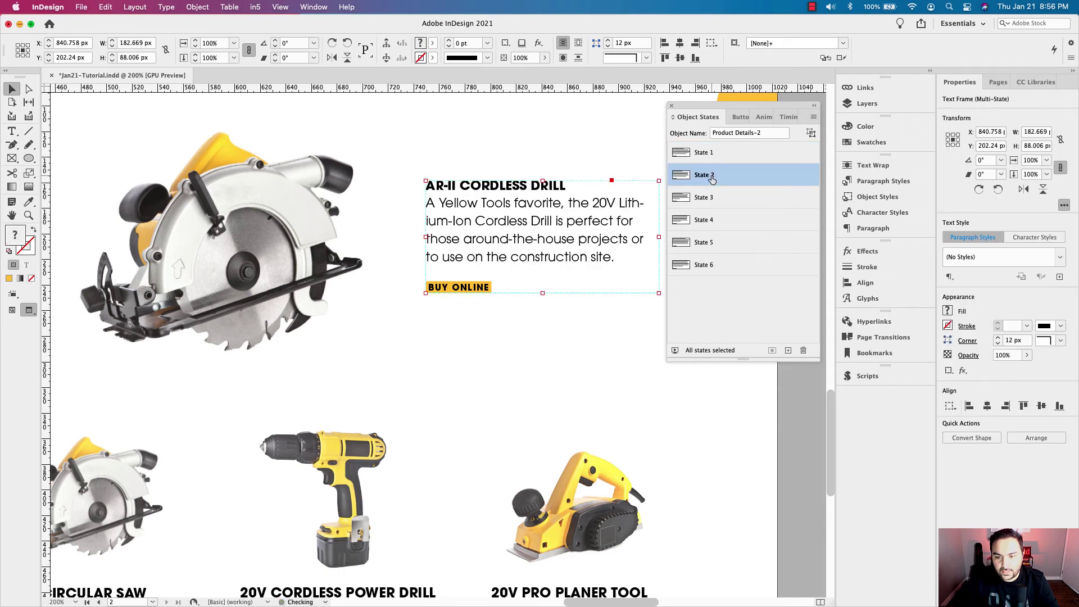
pyautogui.doubleClick(608, 211)
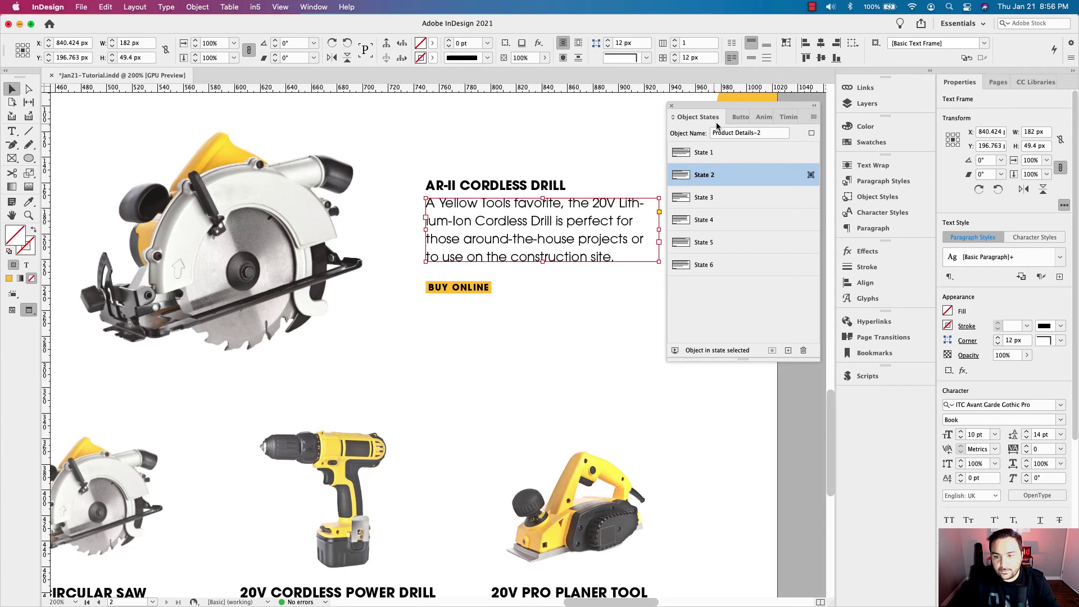
pyautogui.click(767, 118)
pyautogui.click(810, 223)
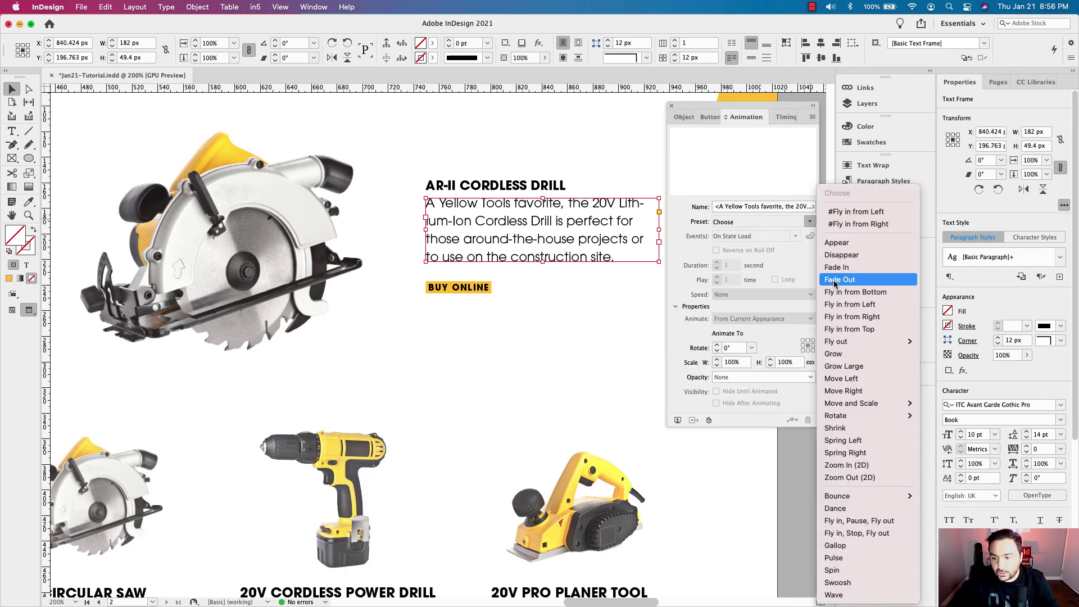
pyautogui.click(854, 318)
# Step: Apply the Fly in from Right animation preset to the AR-II CORDLESS DRILL heading
pyautogui.click(545, 185)
pyautogui.click(810, 223)
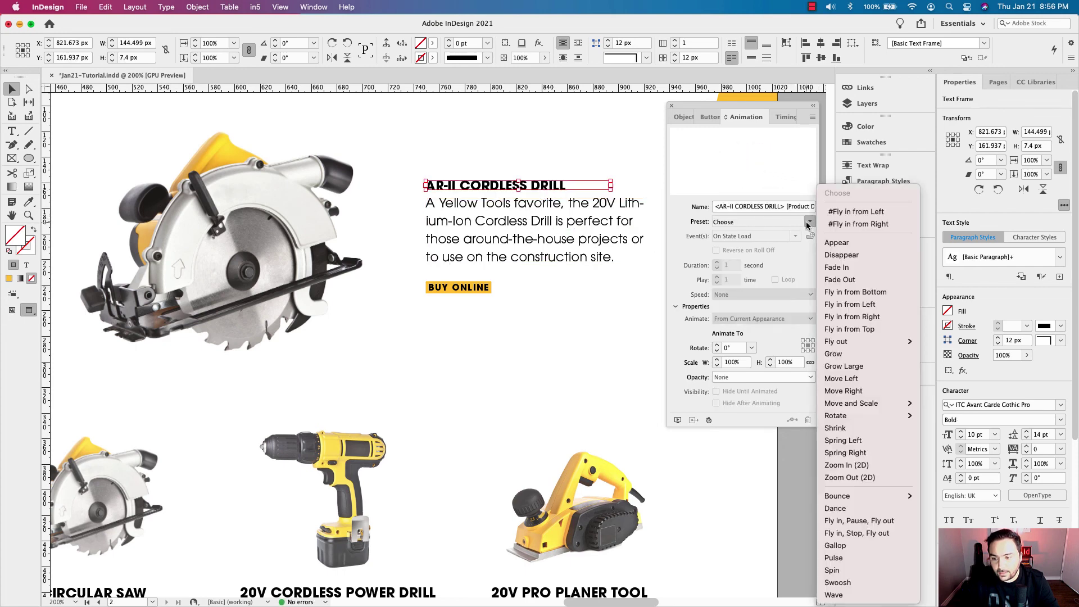
pyautogui.click(853, 318)
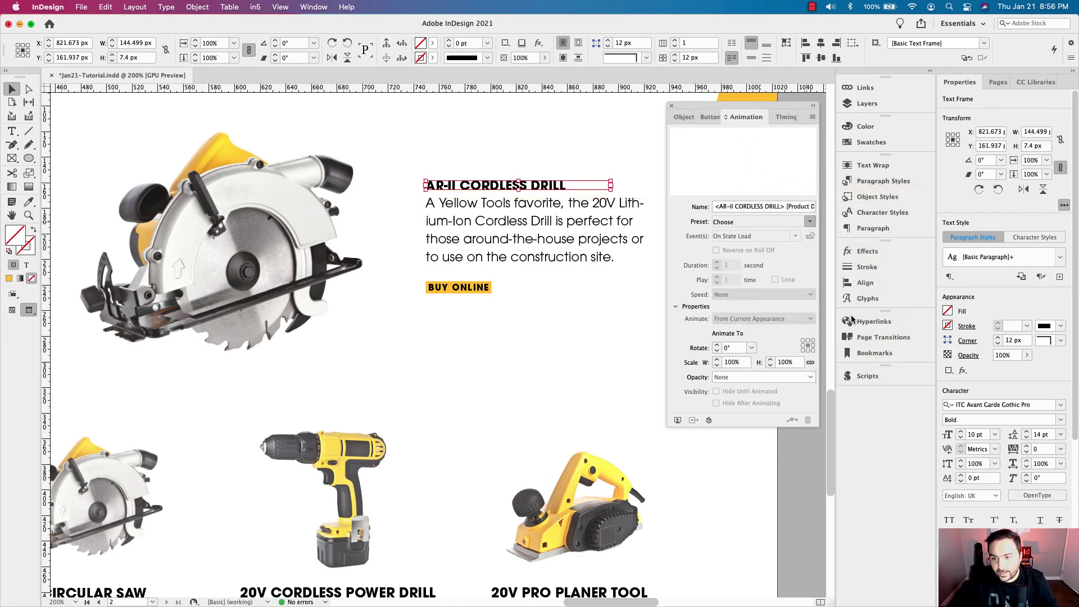
# Step: Set the State 2 heading and description animations to play together on state load
pyautogui.click(782, 117)
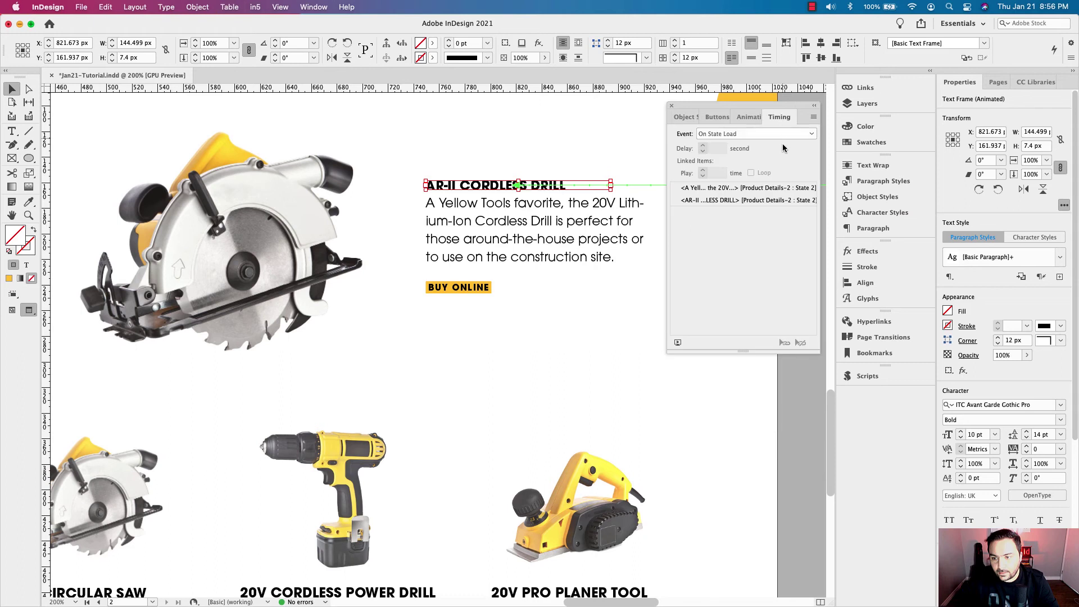
pyautogui.click(732, 203)
pyautogui.keyDown('shift'); pyautogui.click(740, 188); pyautogui.keyUp('shift')
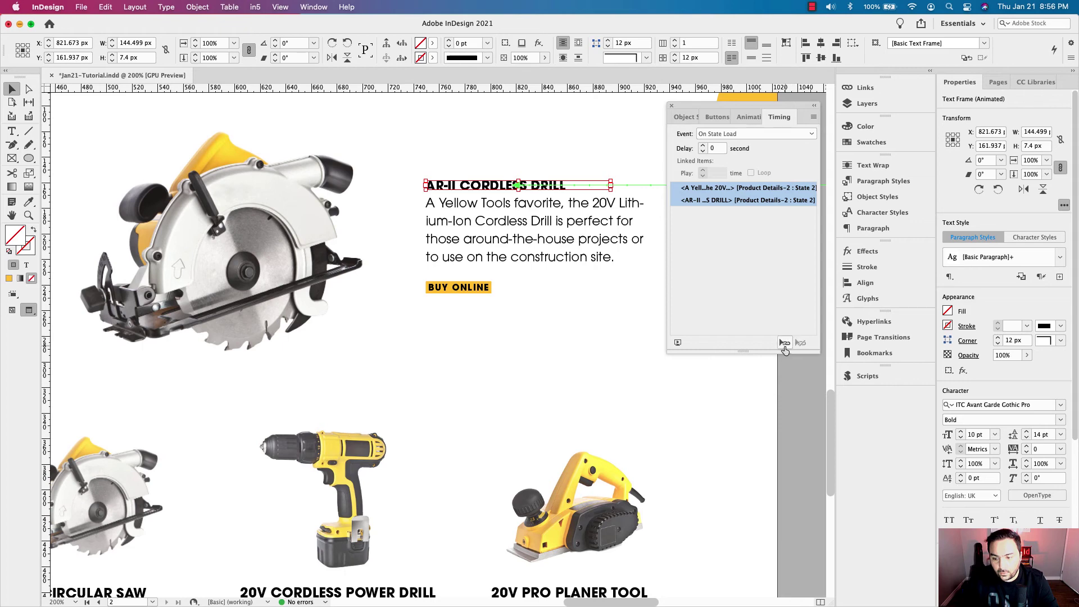
pyautogui.click(783, 344)
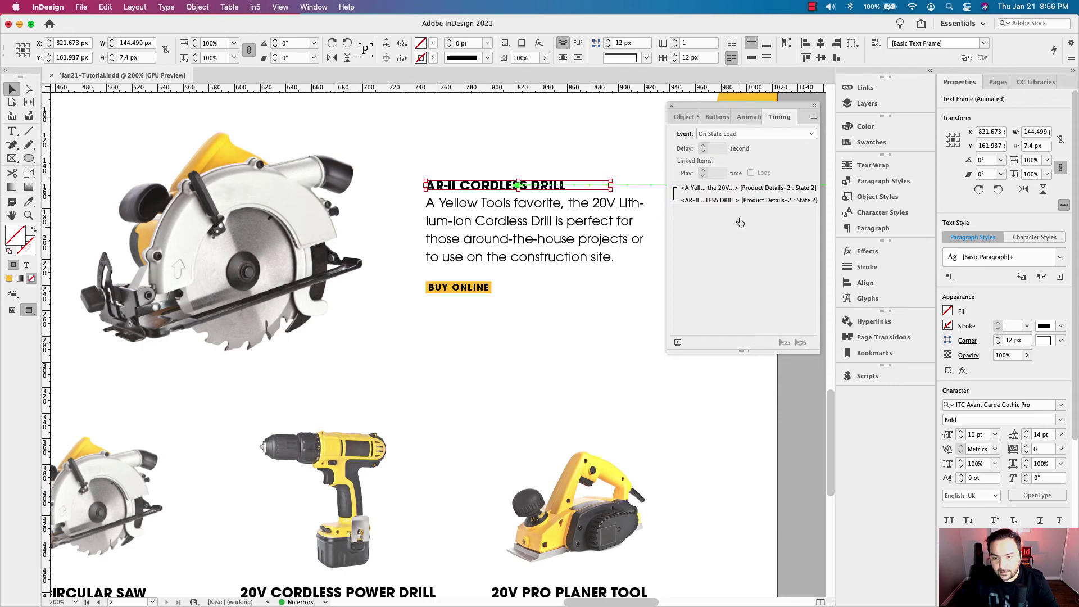
# Step: Apply the Fly in from Right animation preset to the corded planer description text in State 3 of Product Details-2
pyautogui.click(694, 117)
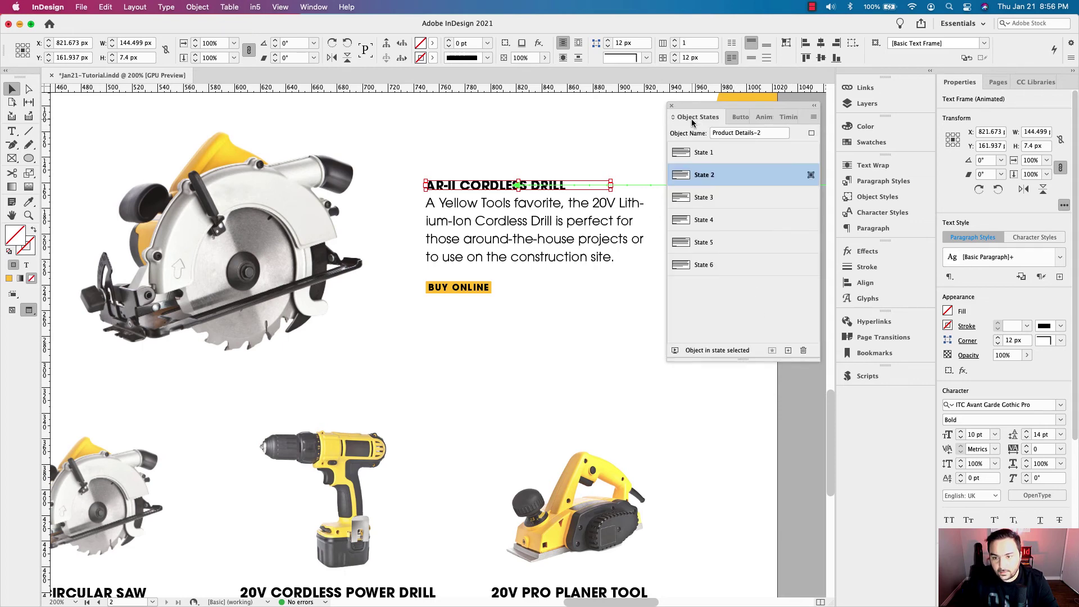
pyautogui.click(711, 203)
pyautogui.doubleClick(620, 217)
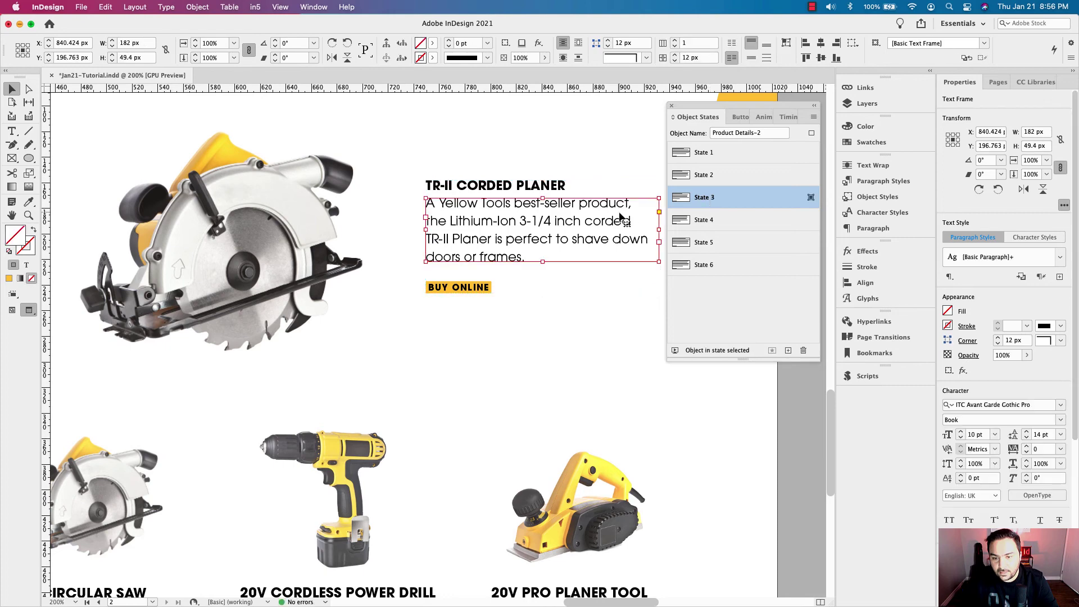
pyautogui.click(790, 118)
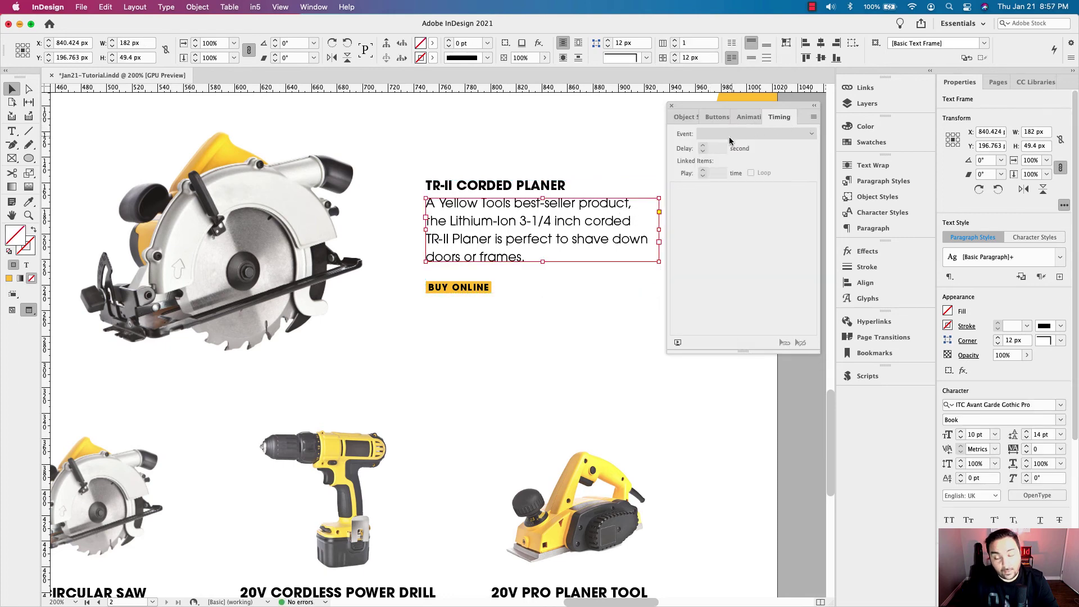
pyautogui.click(745, 118)
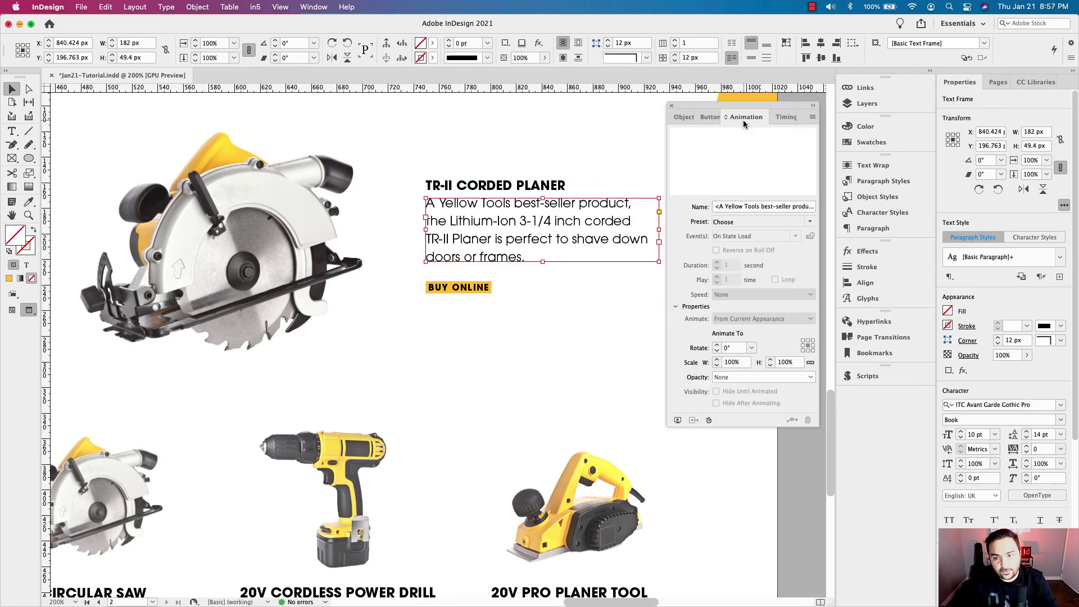
pyautogui.click(796, 223)
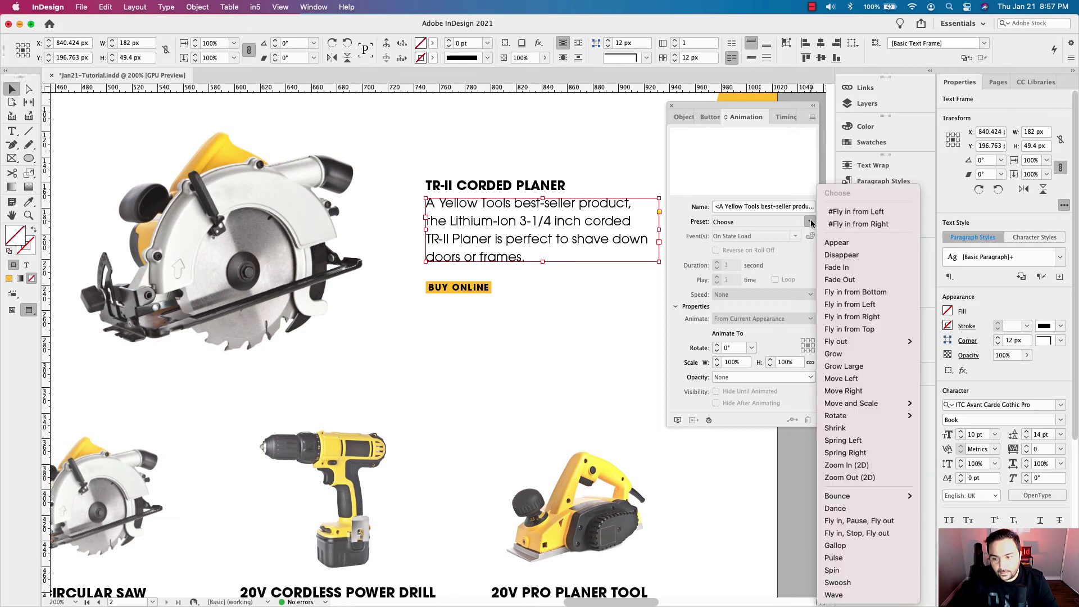
pyautogui.click(864, 318)
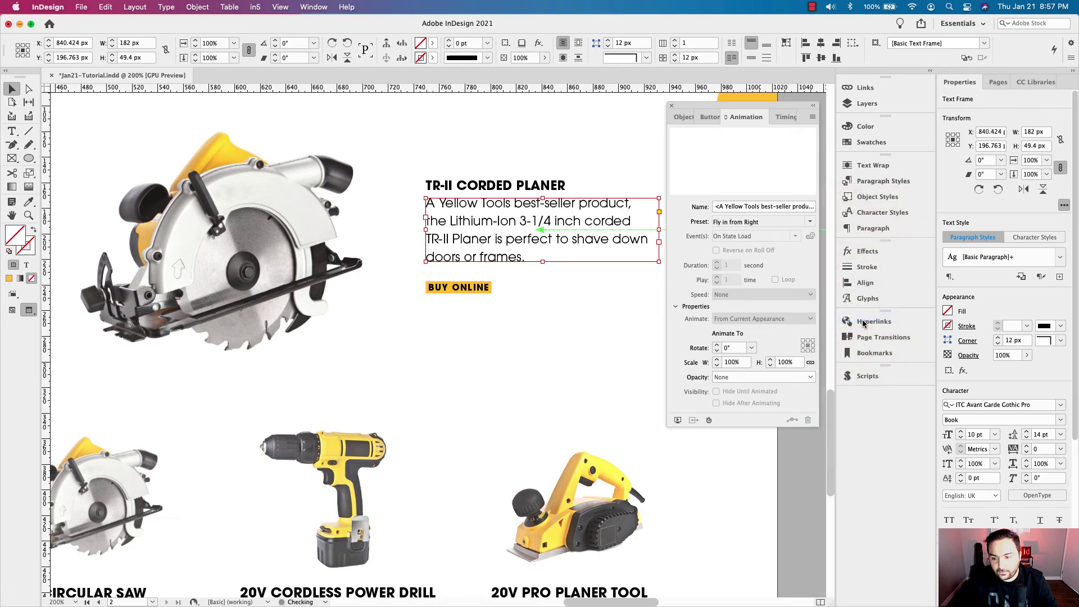
# Step: Apply the Fly in from Right animation preset to the TR-II CORDED PLANER heading
pyautogui.click(524, 187)
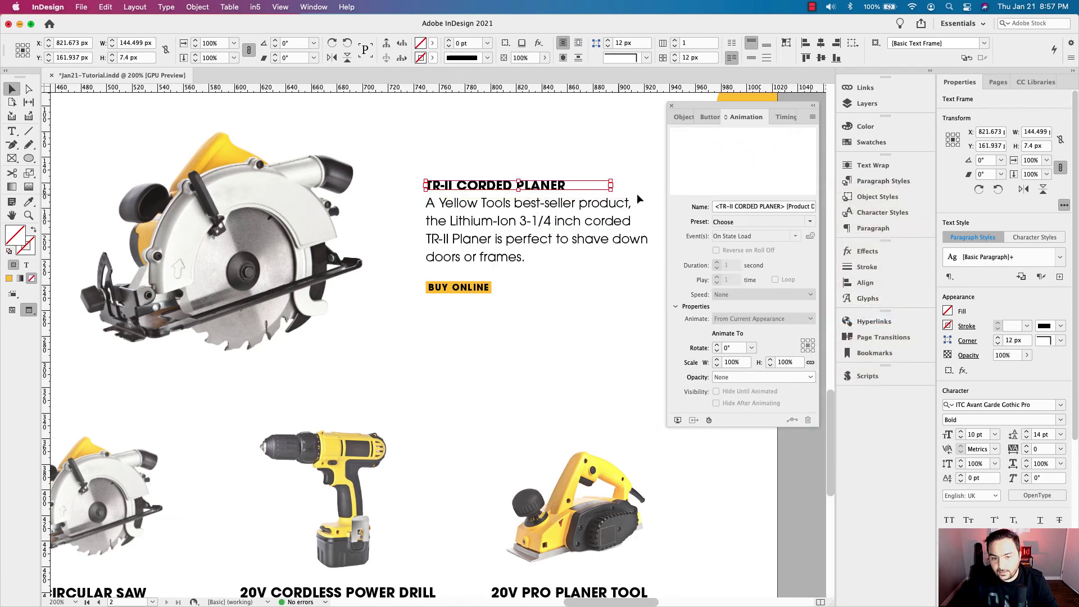
pyautogui.click(811, 222)
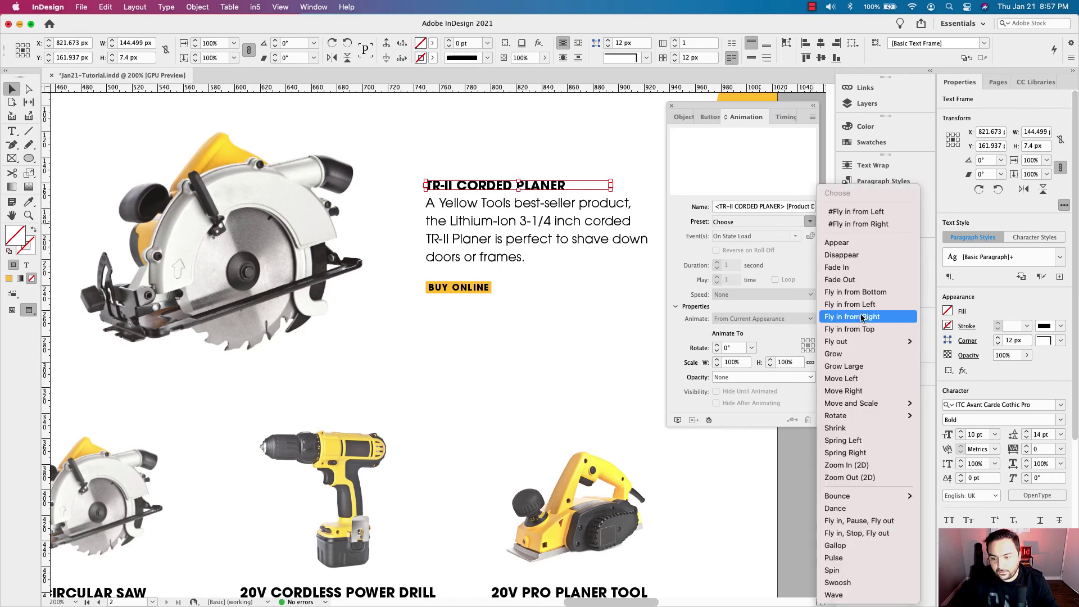
pyautogui.click(852, 317)
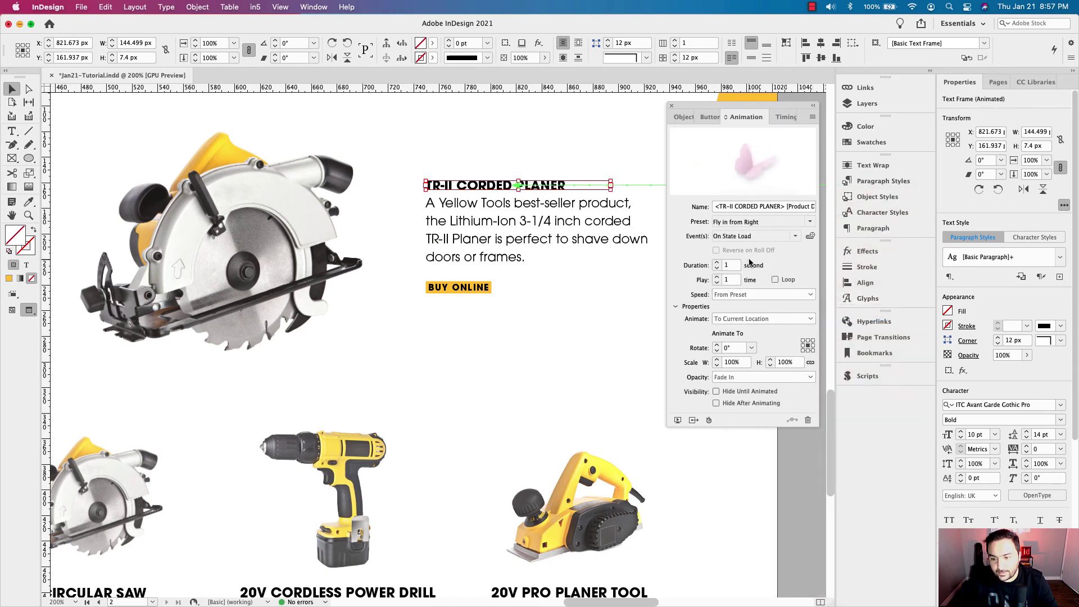
# Step: Set the State 3 heading and description animations to play together on state load
pyautogui.click(784, 118)
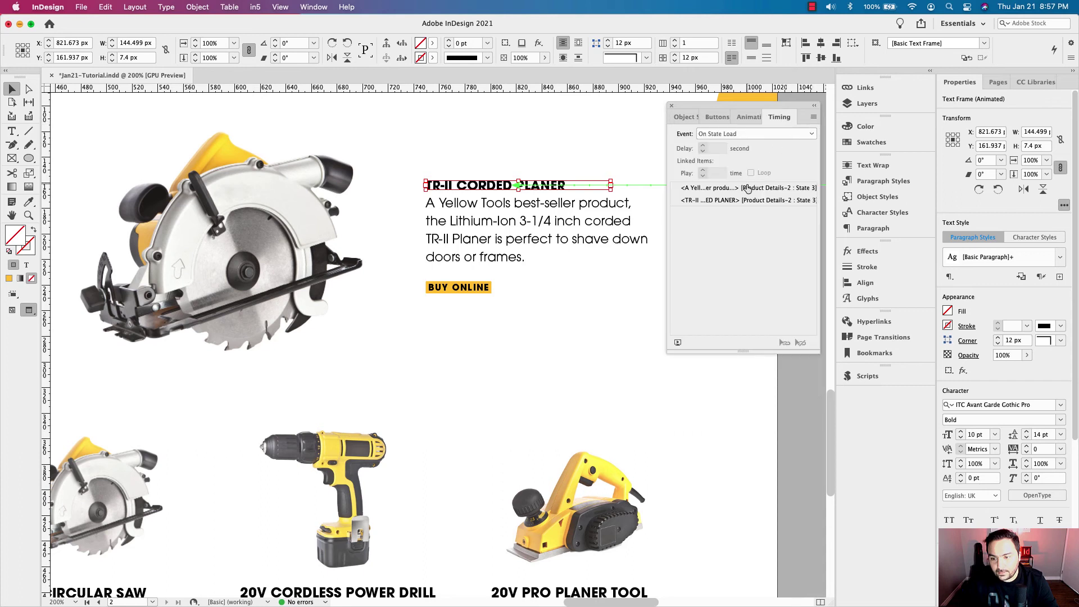
pyautogui.click(748, 188)
pyautogui.keyDown('shift'); pyautogui.click(749, 200); pyautogui.keyUp('shift')
pyautogui.click(784, 342)
# Step: Switch Product Details-2 to State 4 and move the floating panel group clear of the reciprocating saw text
pyautogui.click(687, 118)
pyautogui.click(693, 223)
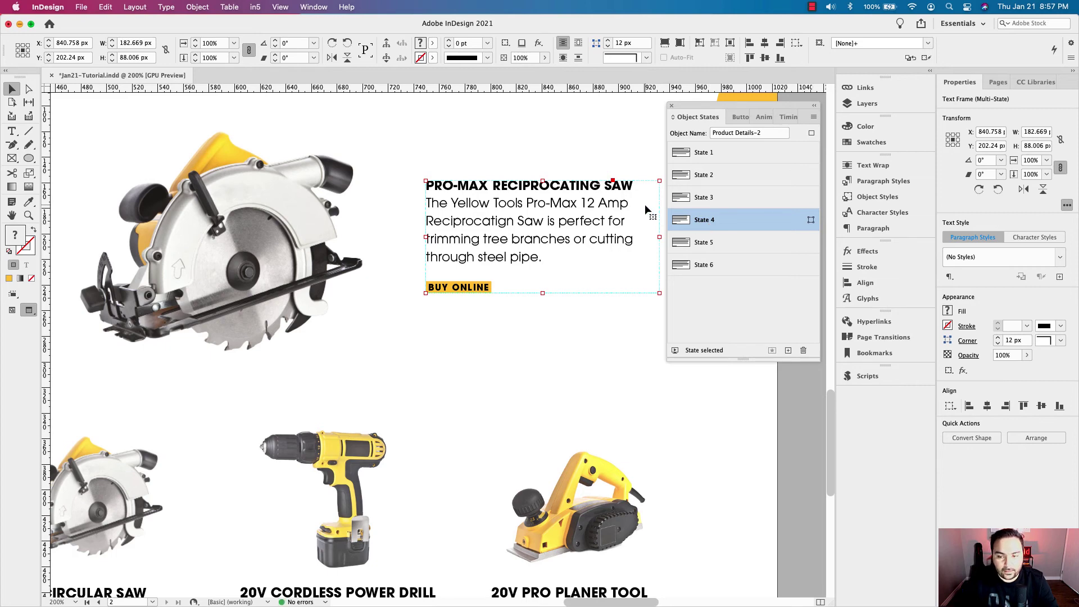
pyautogui.moveTo(693, 109); pyautogui.dragTo(711, 115)
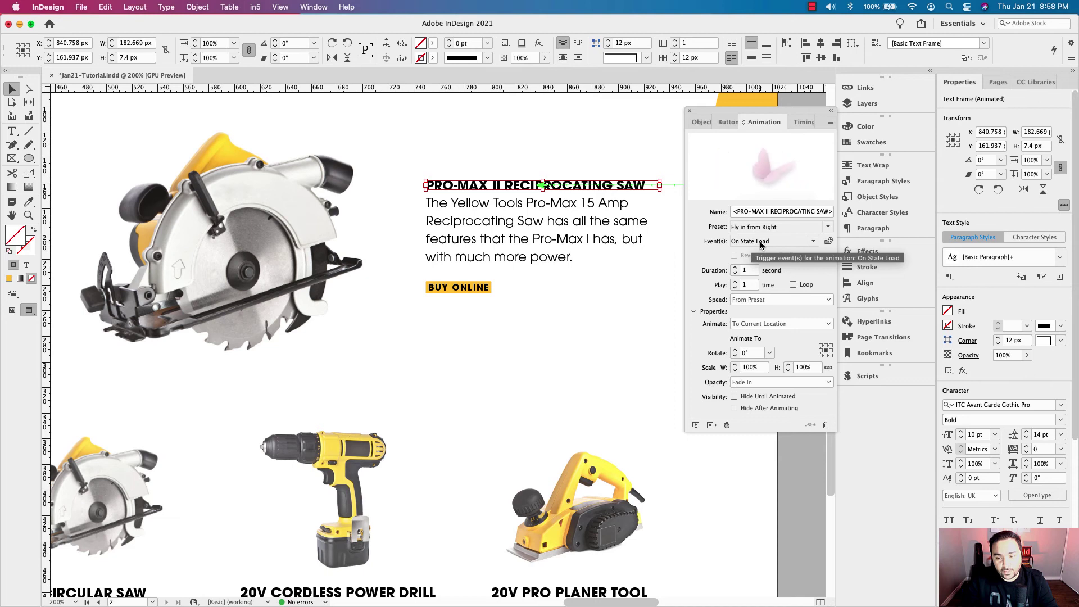
# Step: Review the trigger event options for the PRO-MAX II RECIPROCATING SAW heading animation, keeping On State Load
pyautogui.click(814, 246)
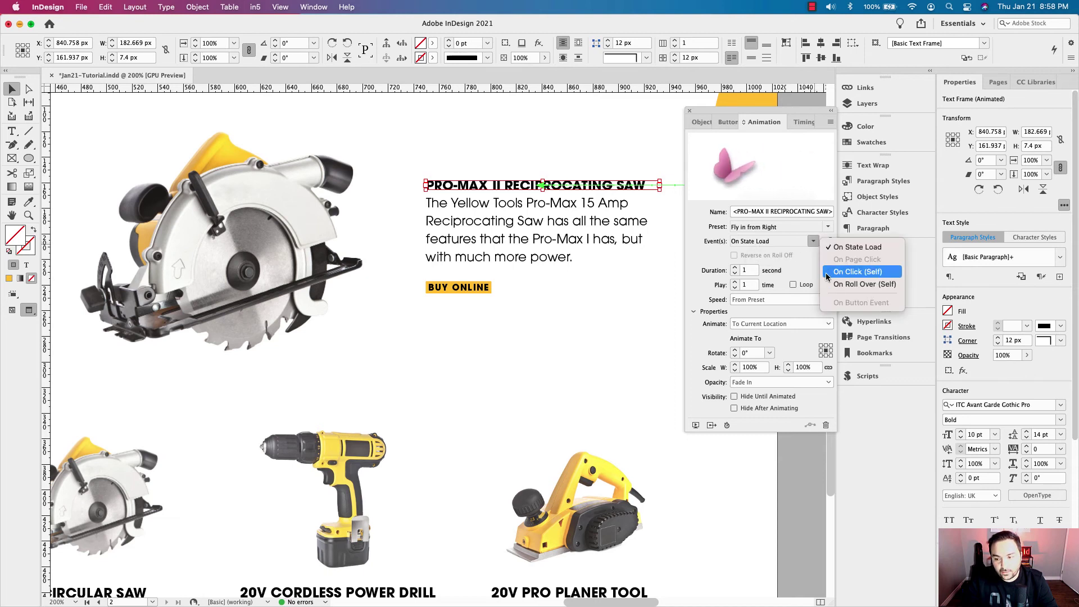
pyautogui.click(801, 261)
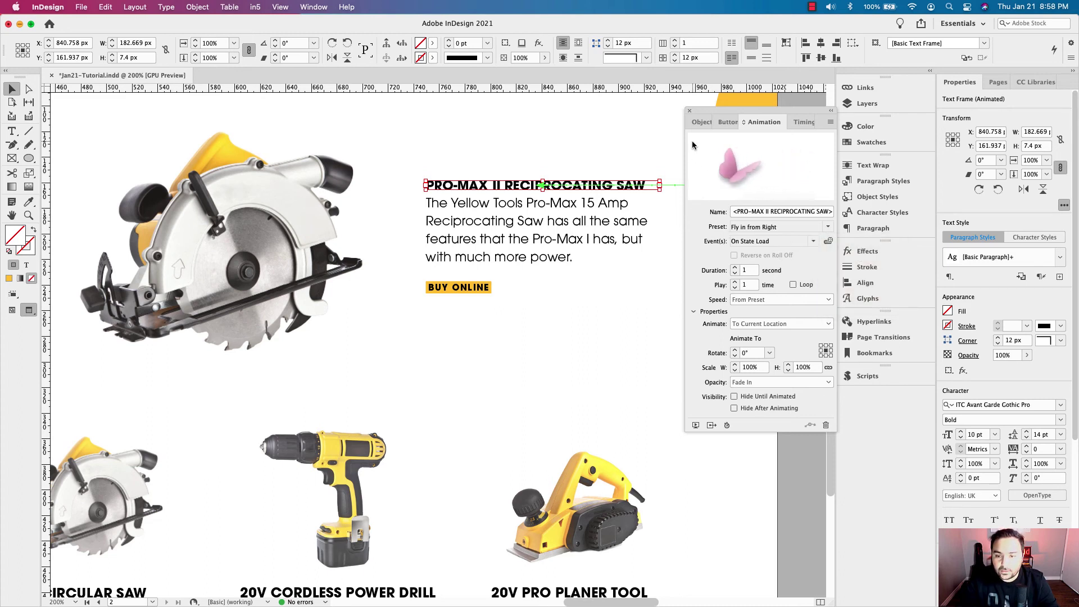
# Step: Preview the EPUB interactivity and test the six tool buttons to check their image changes and text animations
pyautogui.click(695, 426)
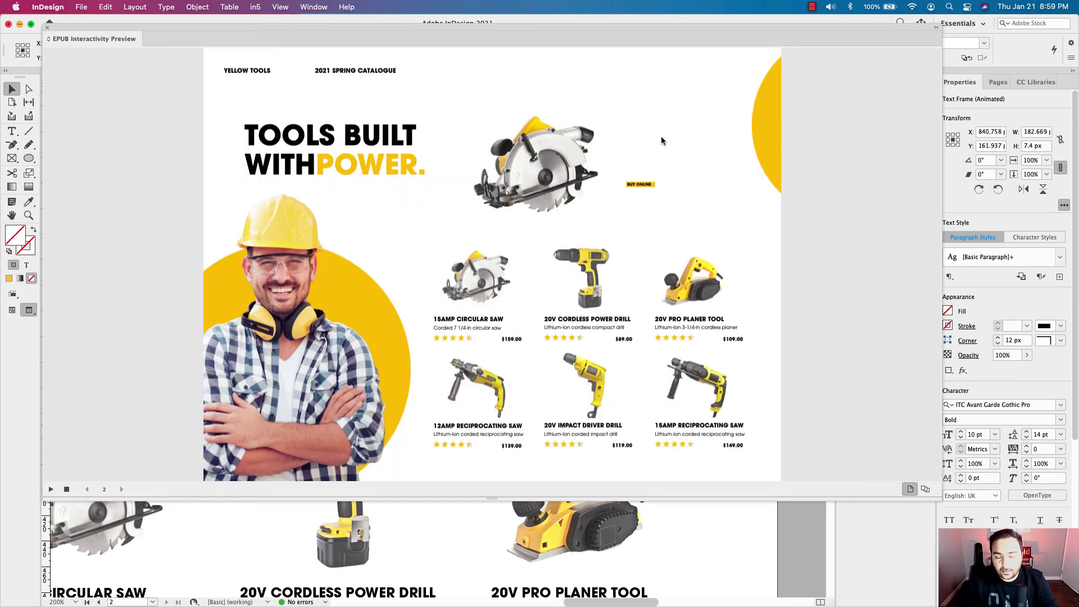
pyautogui.click(576, 275)
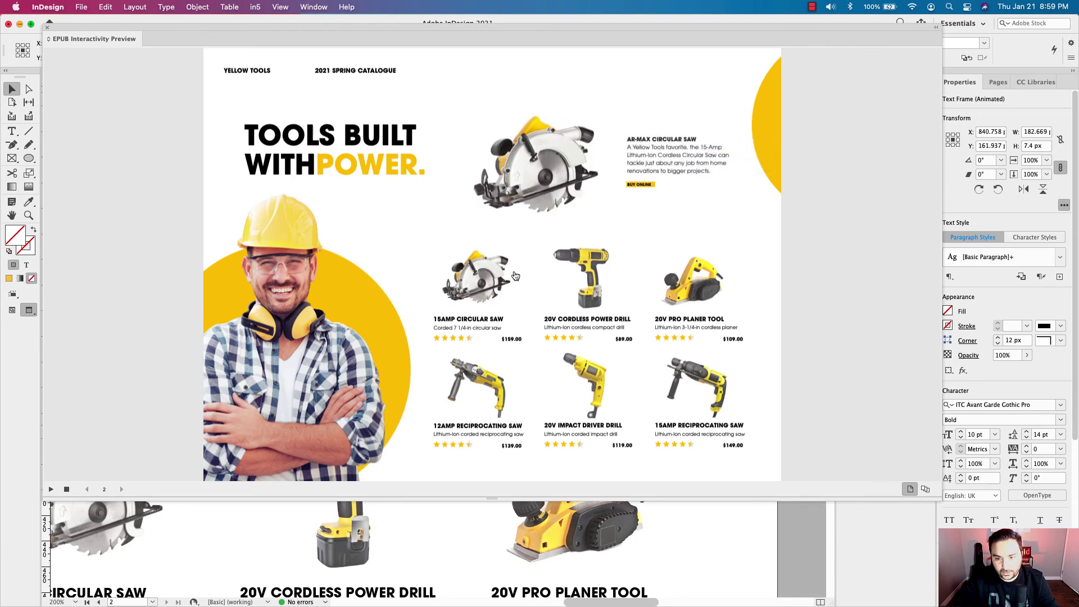
pyautogui.click(606, 279)
pyautogui.click(674, 281)
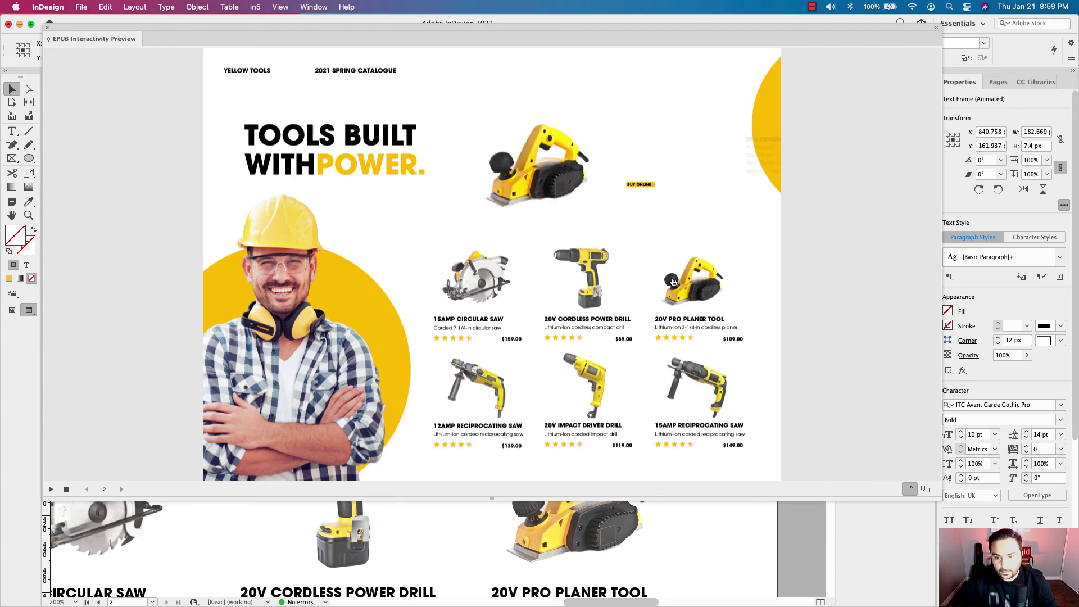
pyautogui.click(479, 380)
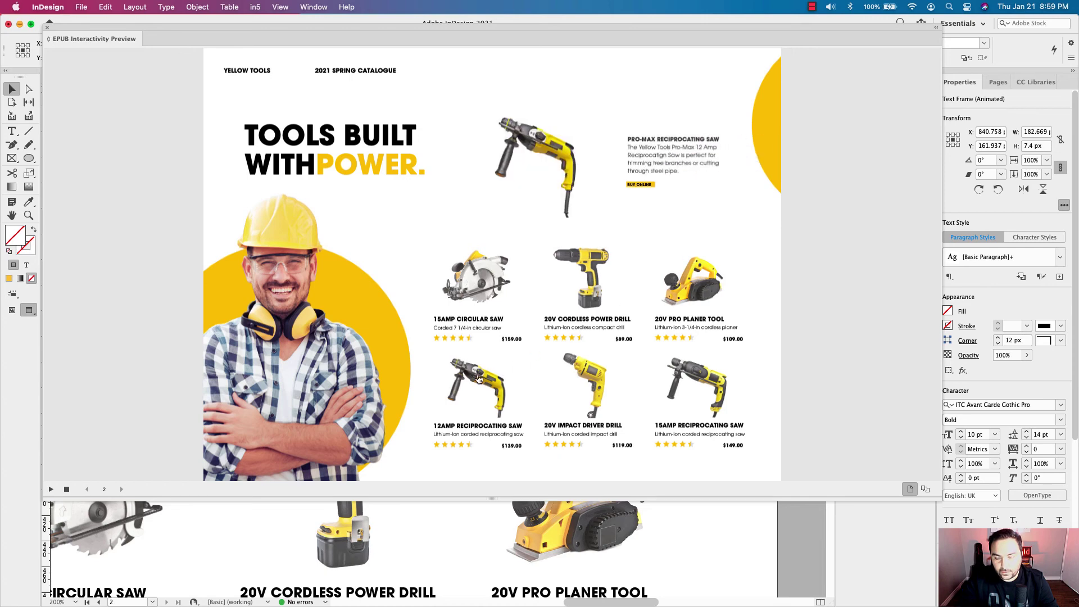
pyautogui.click(584, 380)
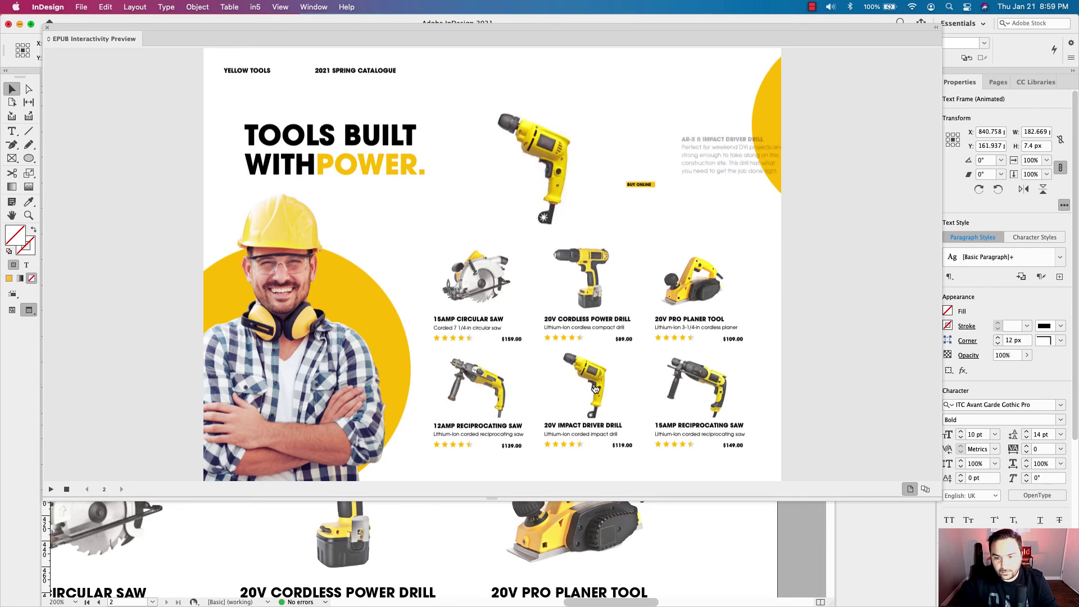
pyautogui.click(688, 372)
pyautogui.click(489, 288)
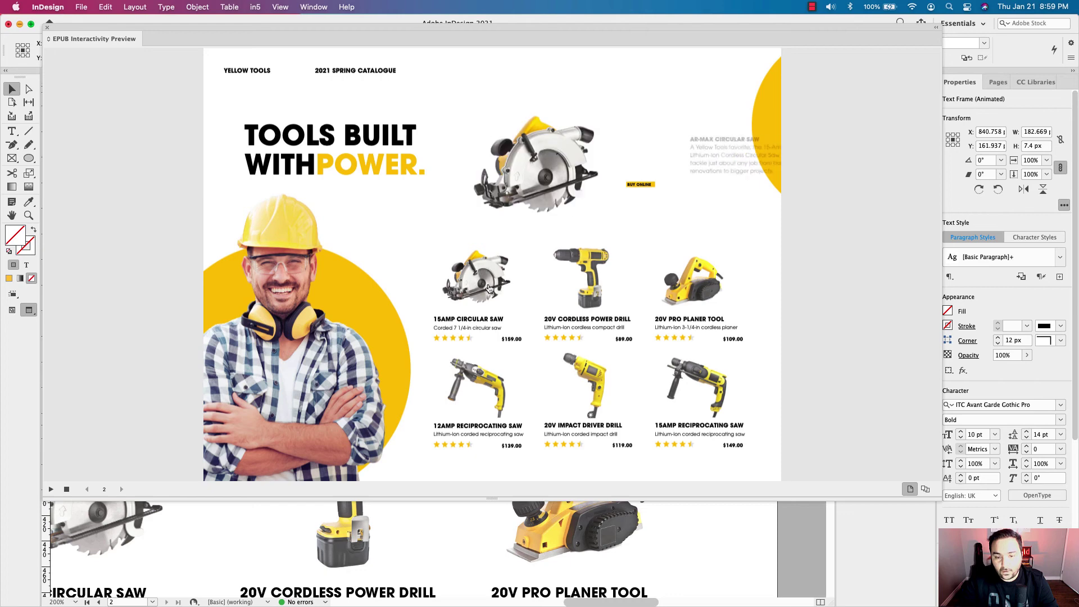
pyautogui.click(582, 279)
pyautogui.click(692, 279)
pyautogui.click(584, 379)
pyautogui.click(677, 368)
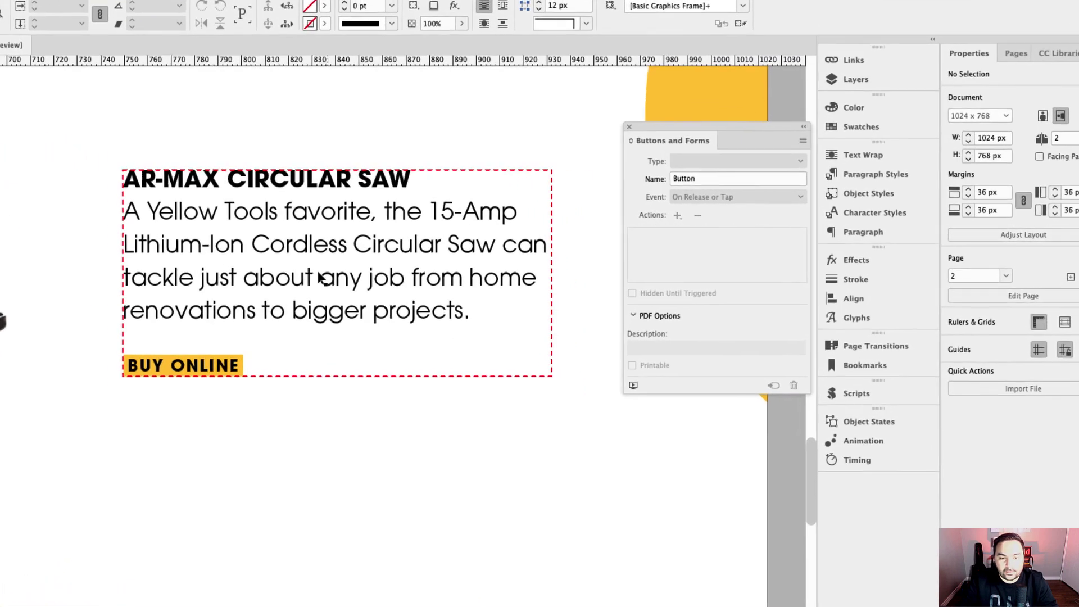
# Step: Convert the BUY ONLINE text frame in the circular saw state into a button named Buy Online
pyautogui.click(287, 274)
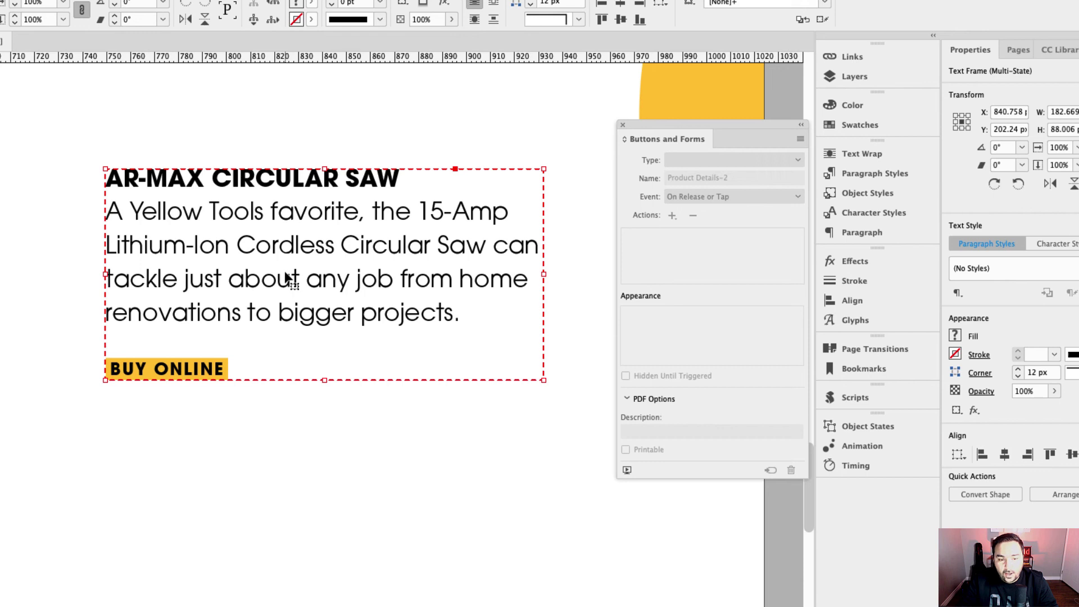
pyautogui.doubleClick(208, 373)
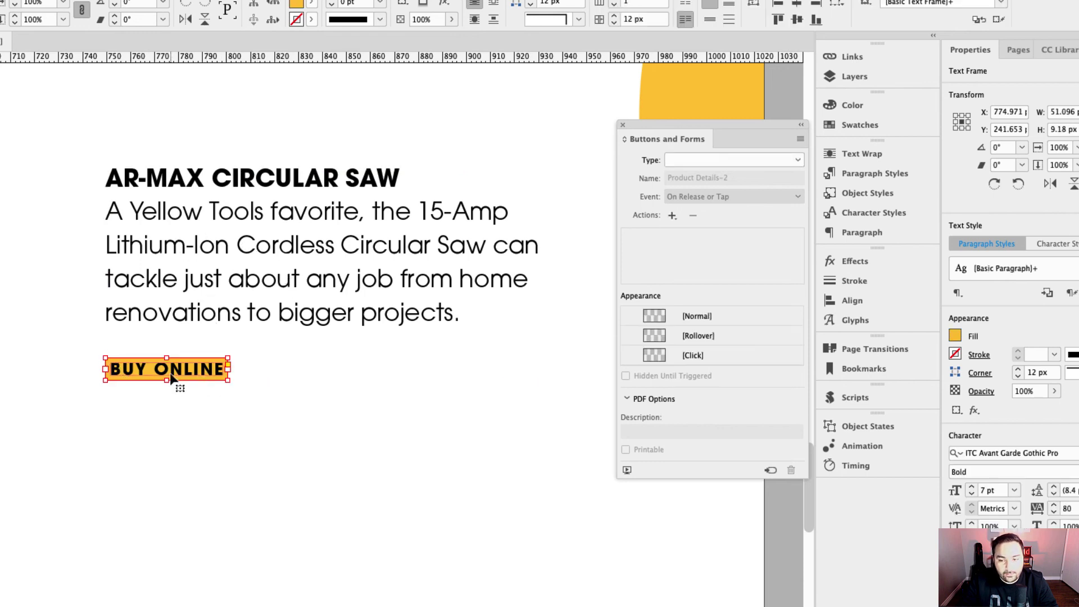
pyautogui.moveTo(740, 126); pyautogui.dragTo(655, 130)
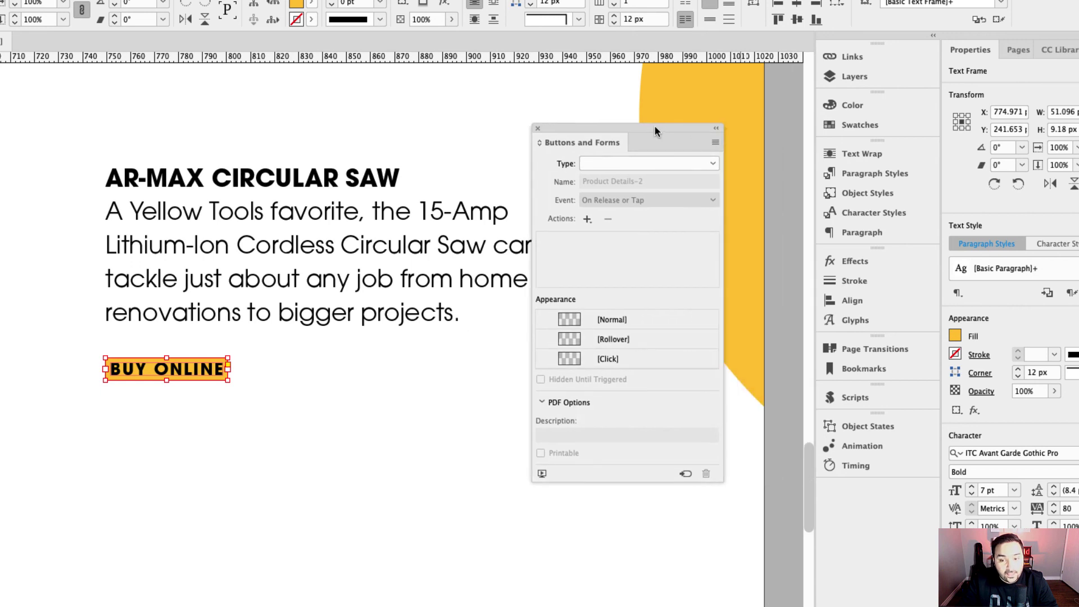
pyautogui.click(711, 164)
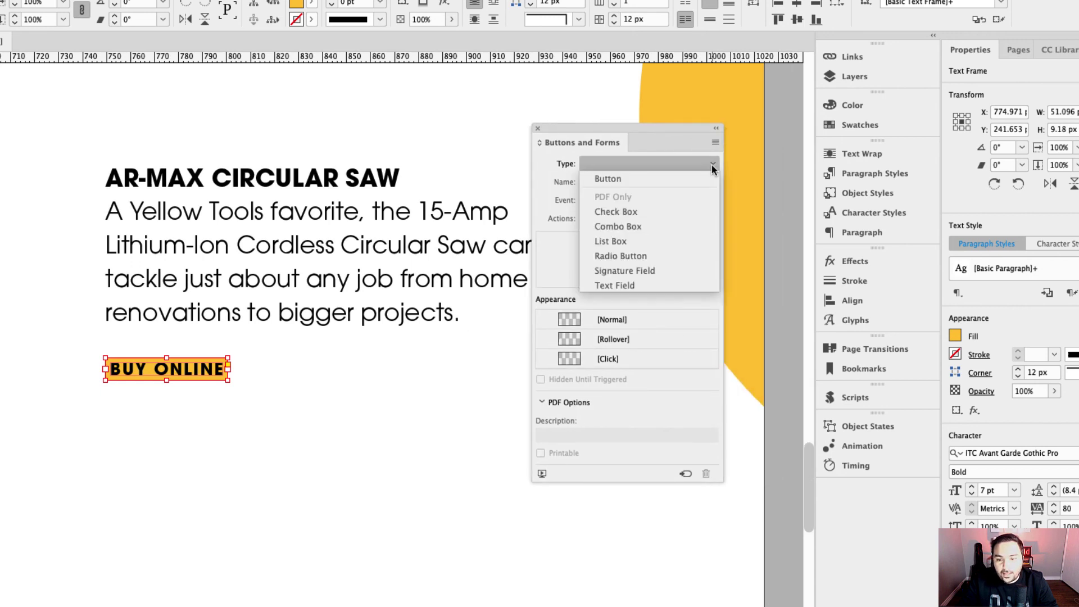
pyautogui.click(672, 180)
pyautogui.tripleClick(630, 181)
pyautogui.write('Buy Online')
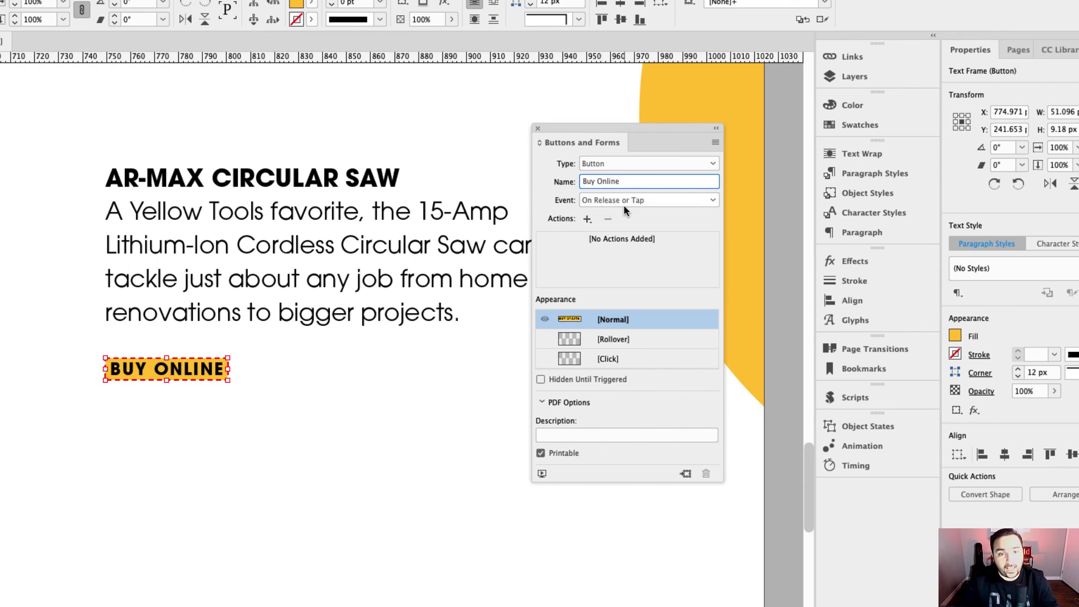
pyautogui.click(588, 219)
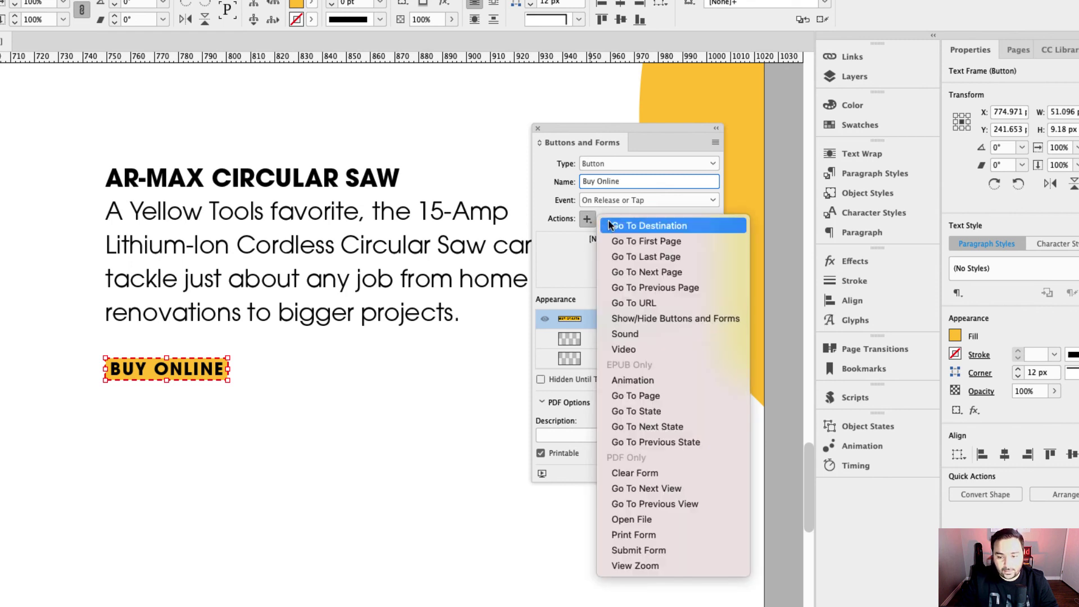
pyautogui.click(690, 303)
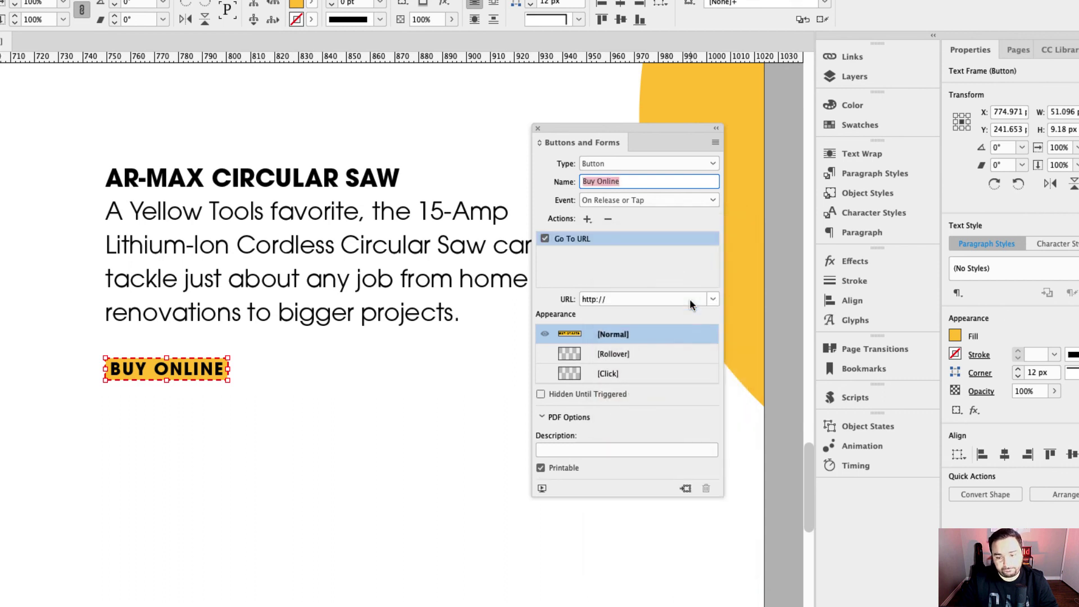
pyautogui.click(619, 299)
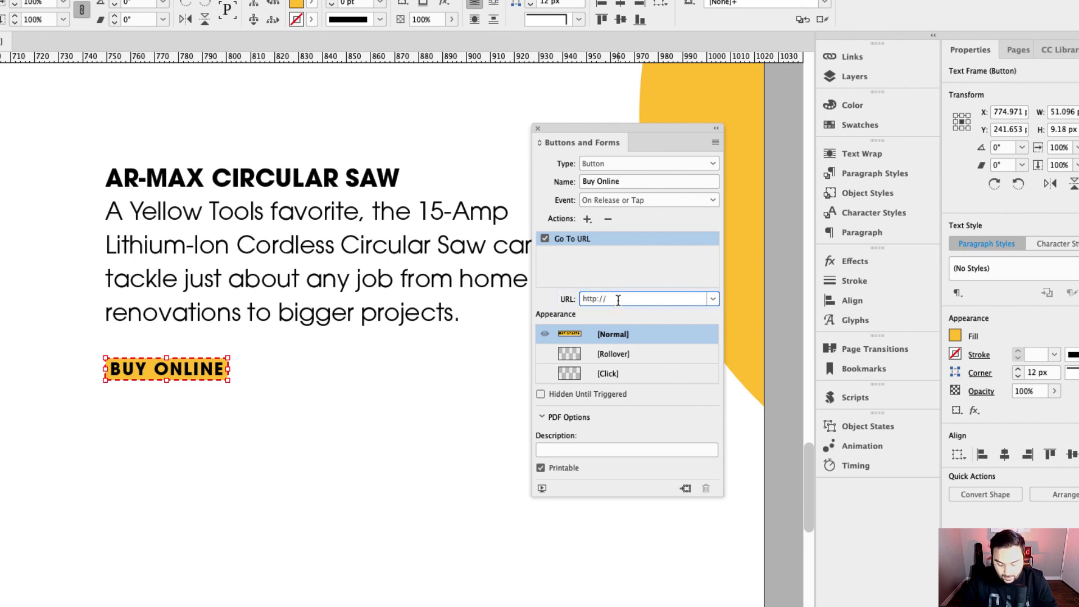
pyautogui.write('www.montil')
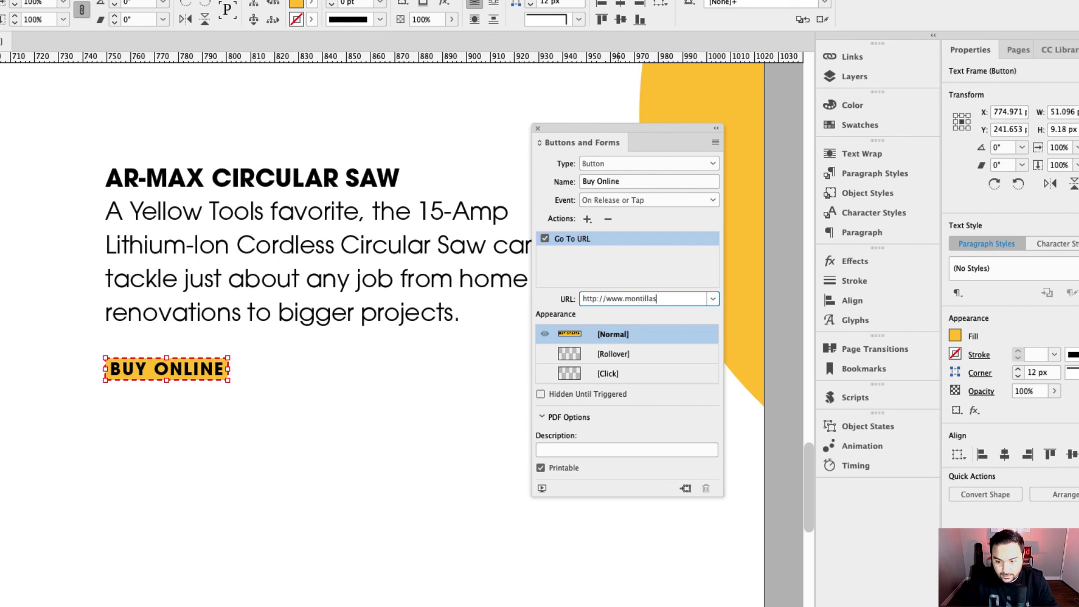
pyautogui.write('ladesign.com/tutorials')
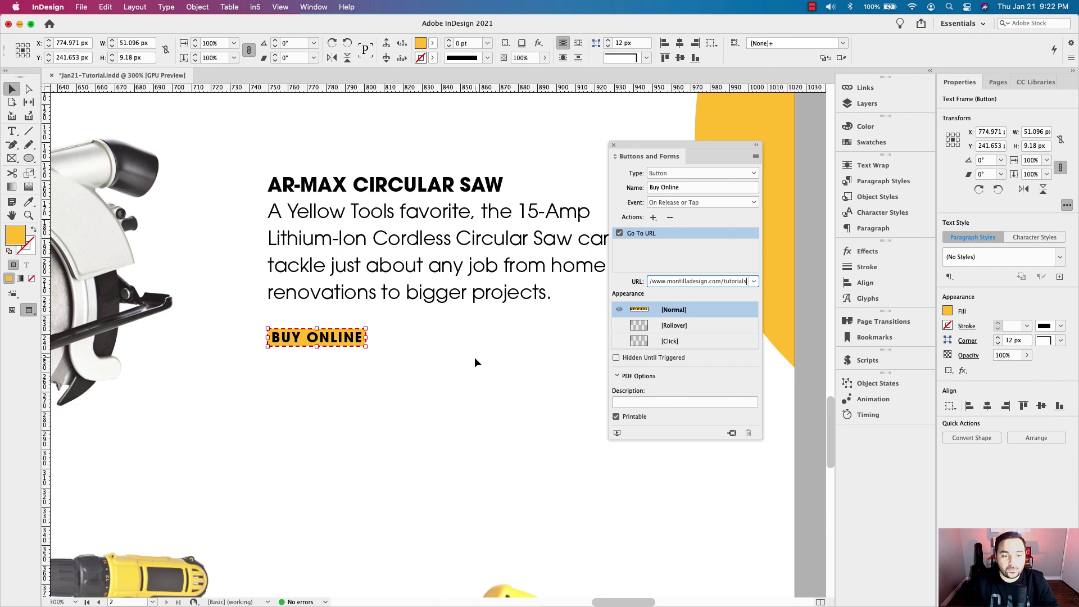
# Step: Preview the EPUB interactivity and test the planer, 15AMP reciprocating saw and circular saw thumbnails
pyautogui.click(616, 433)
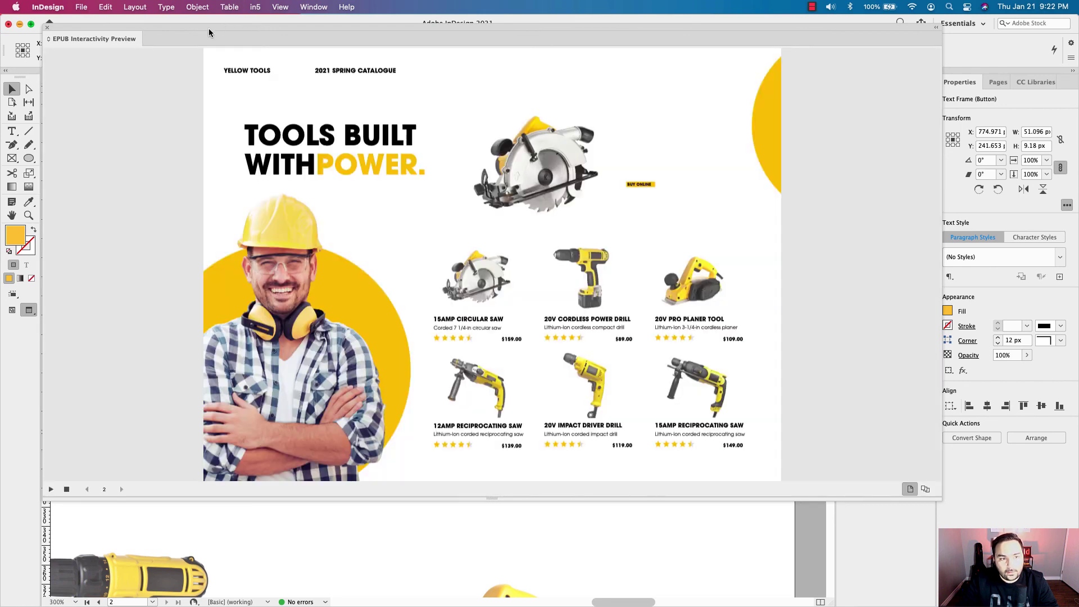
pyautogui.moveTo(208, 29); pyautogui.dragTo(174, 23)
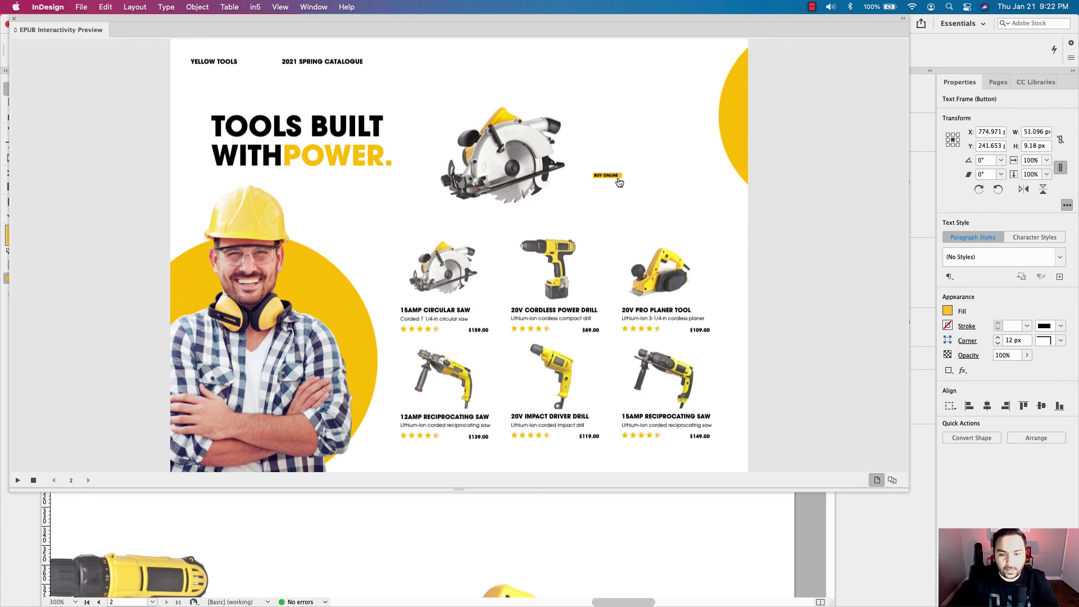
pyautogui.moveTo(648, 285)
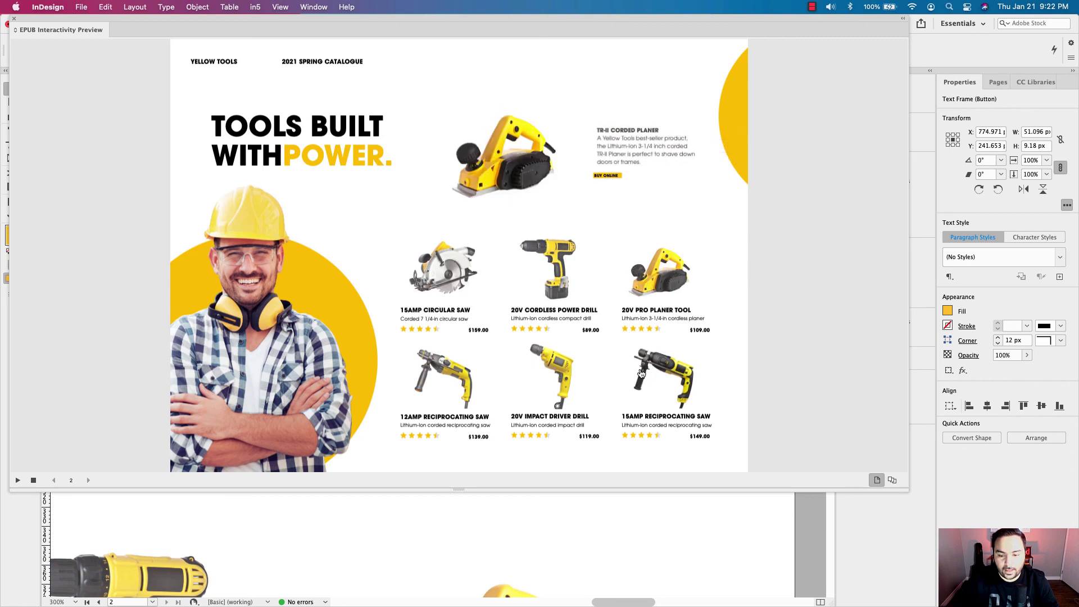
pyautogui.moveTo(664, 377)
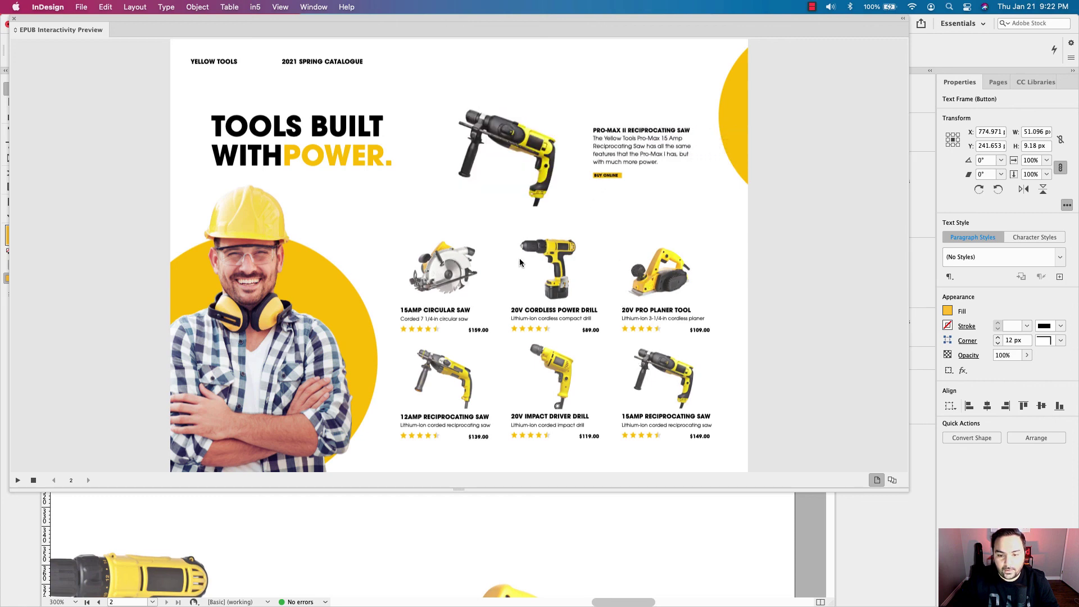
pyautogui.moveTo(444, 269)
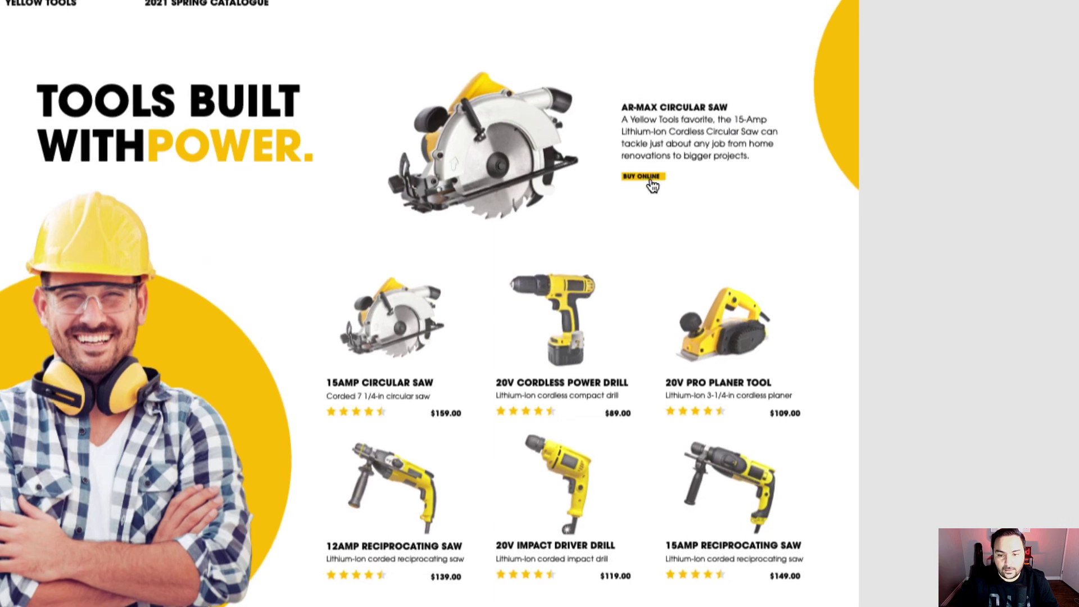
# Step: Test the circular saw's BUY ONLINE button and look over the linked tutorials page in Safari
pyautogui.click(652, 182)
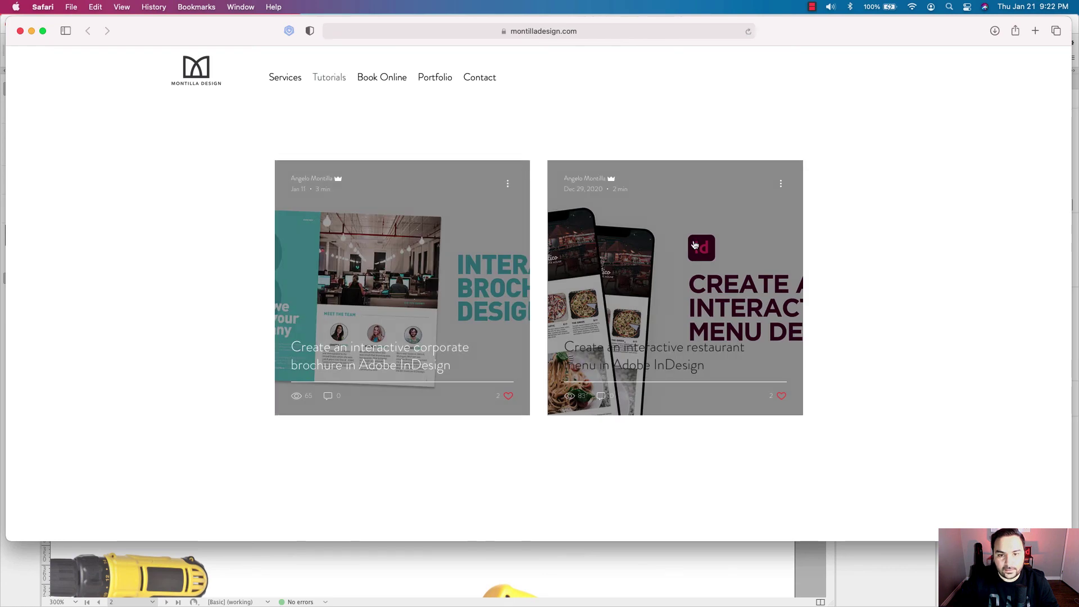
pyautogui.scroll(-5, 696, 246)
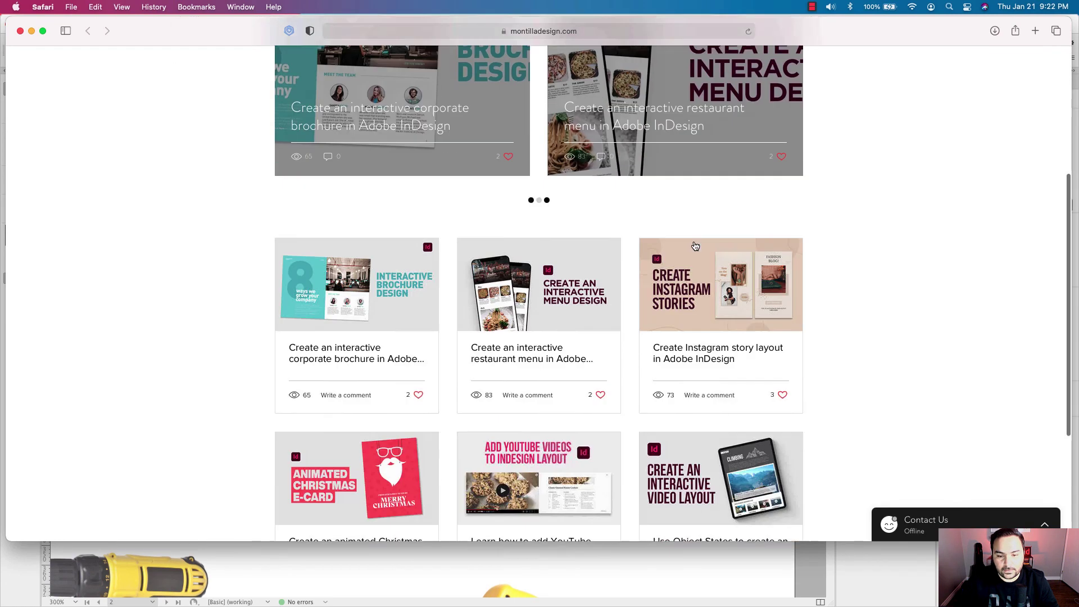
pyautogui.scroll(5, 696, 246)
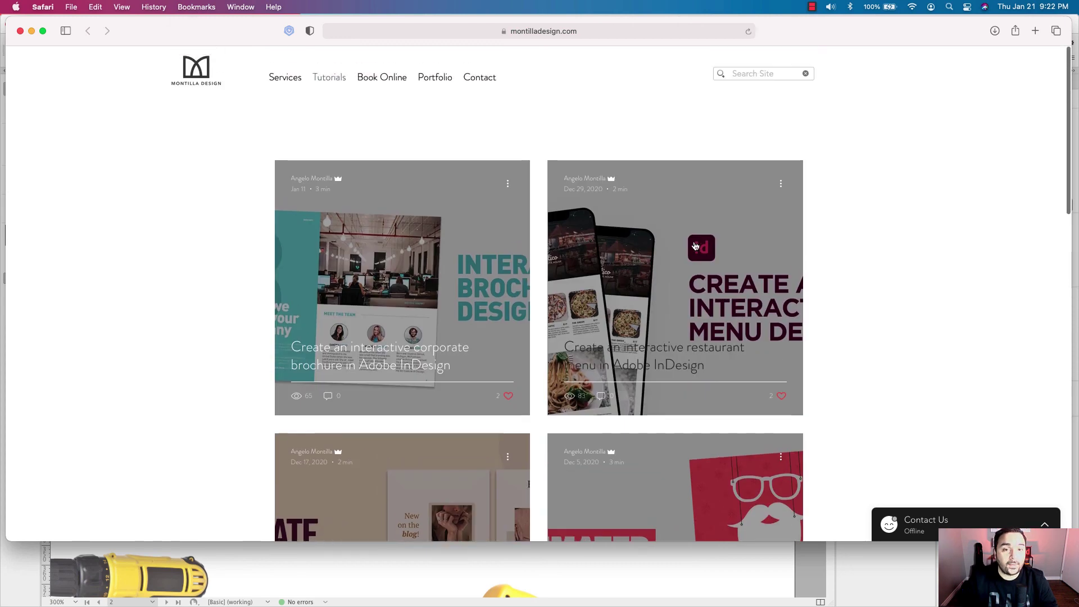